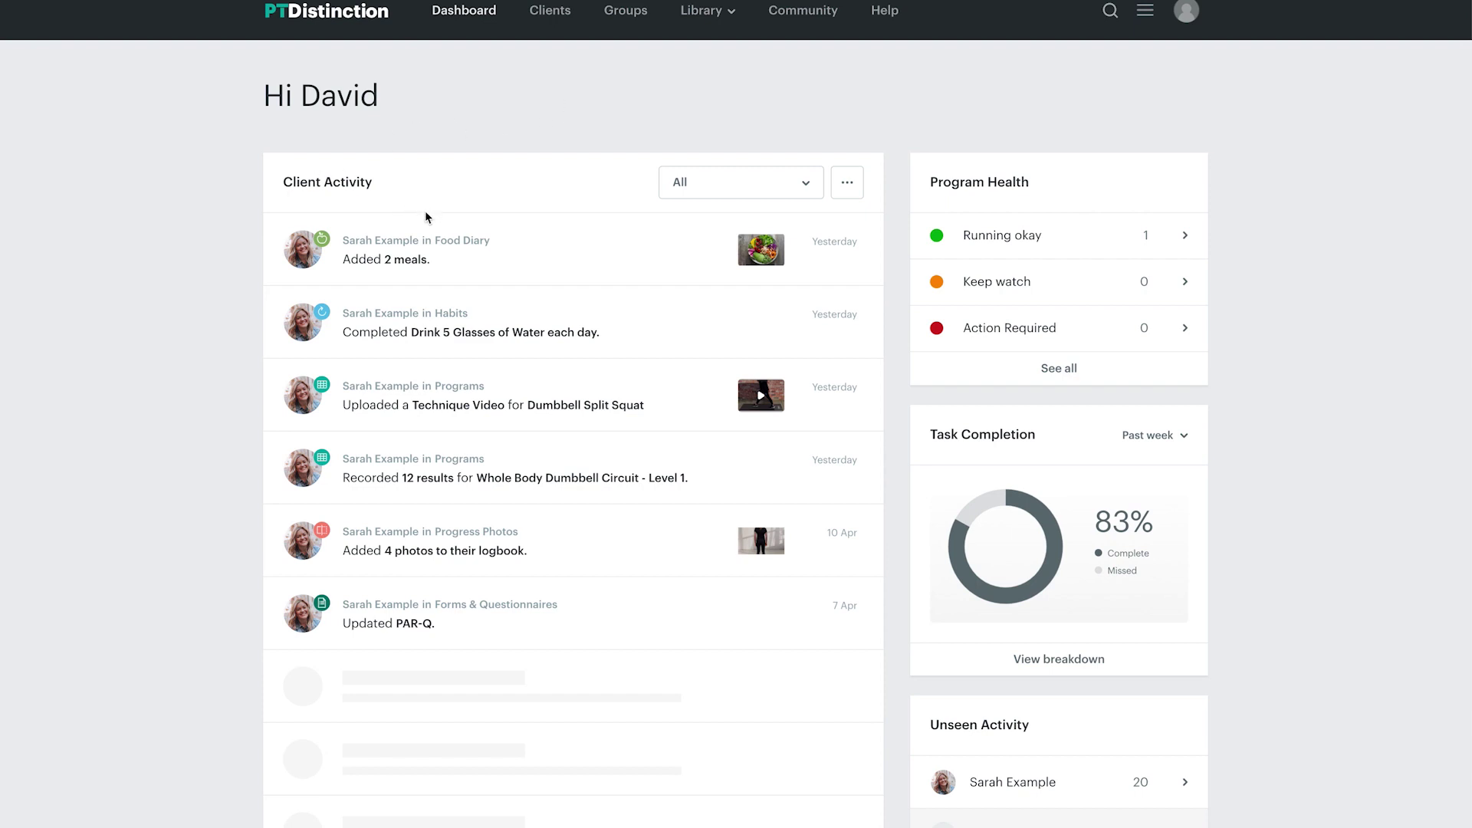
Step: Look over the recent entries in the dashboard's client activity feed
{"action": "scroll", "coordinate": [460, 229], "scroll_direction": "down", "scroll_amount": 1}
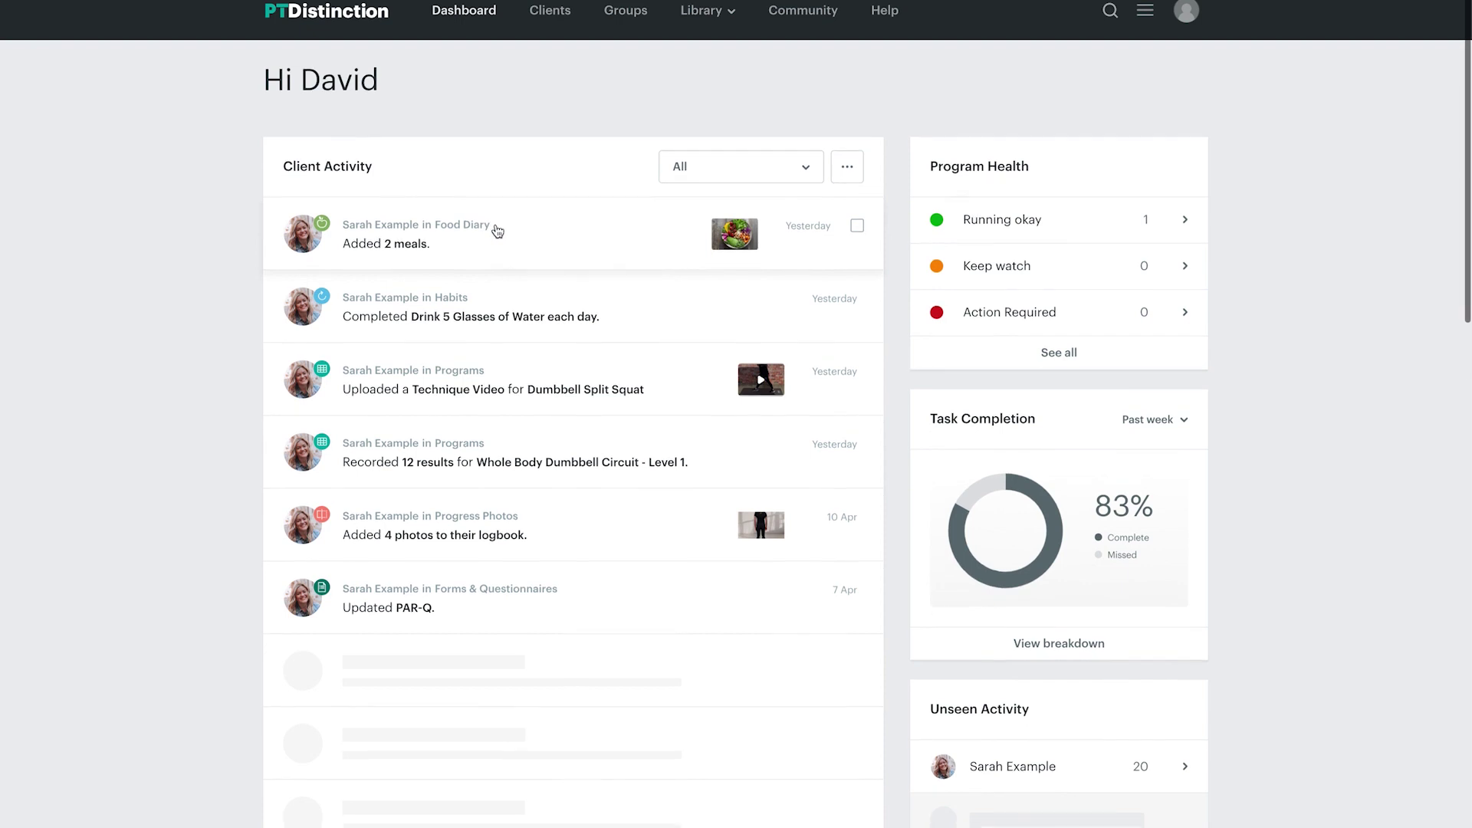
{"action": "scroll", "coordinate": [491, 310], "scroll_direction": "up", "scroll_amount": 1}
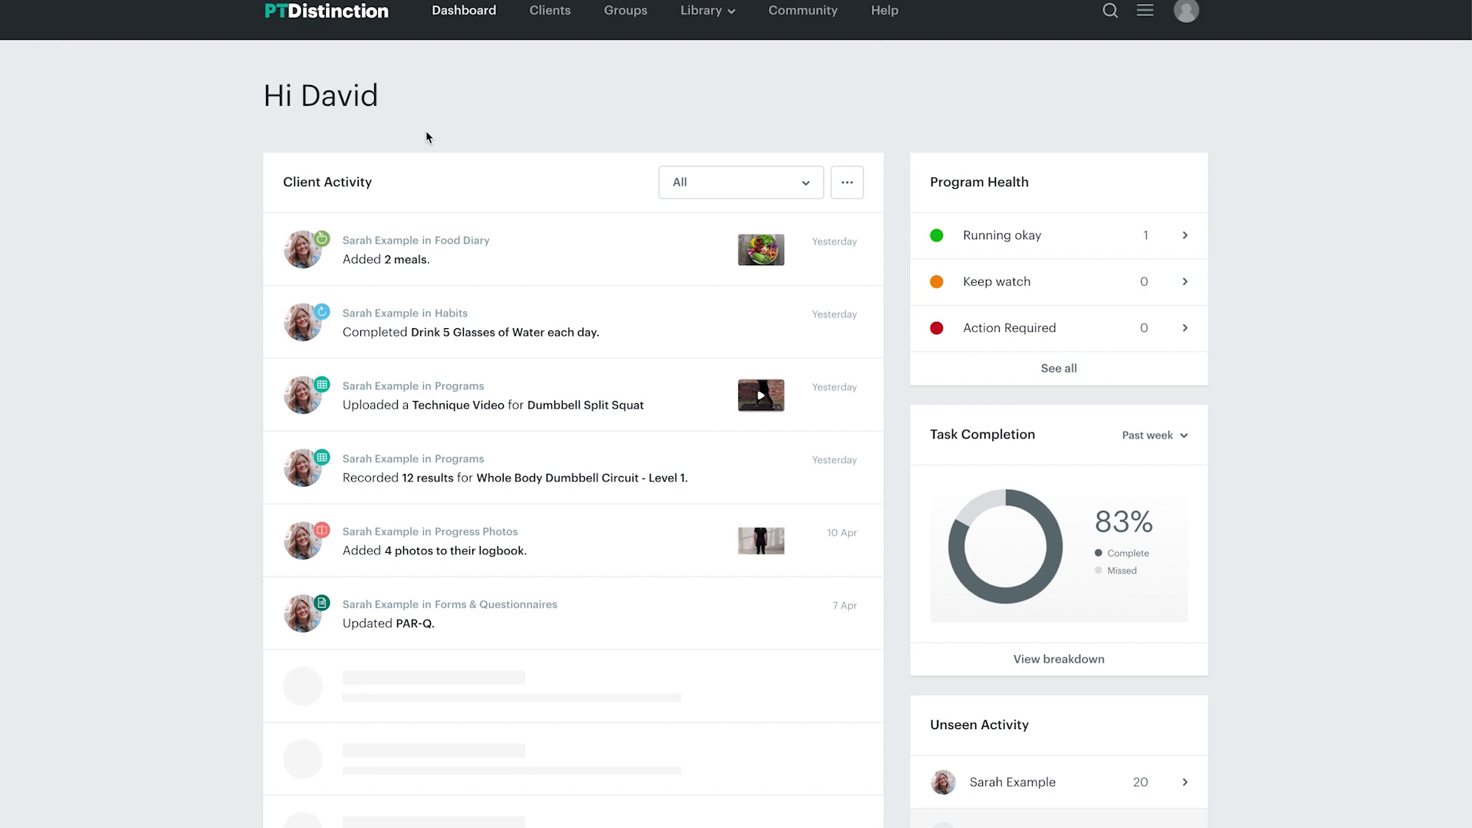
{"action": "scroll", "coordinate": [450, 250], "scroll_direction": "down", "scroll_amount": 3}
{"action": "scroll", "coordinate": [453, 253], "scroll_direction": "up", "scroll_amount": 2}
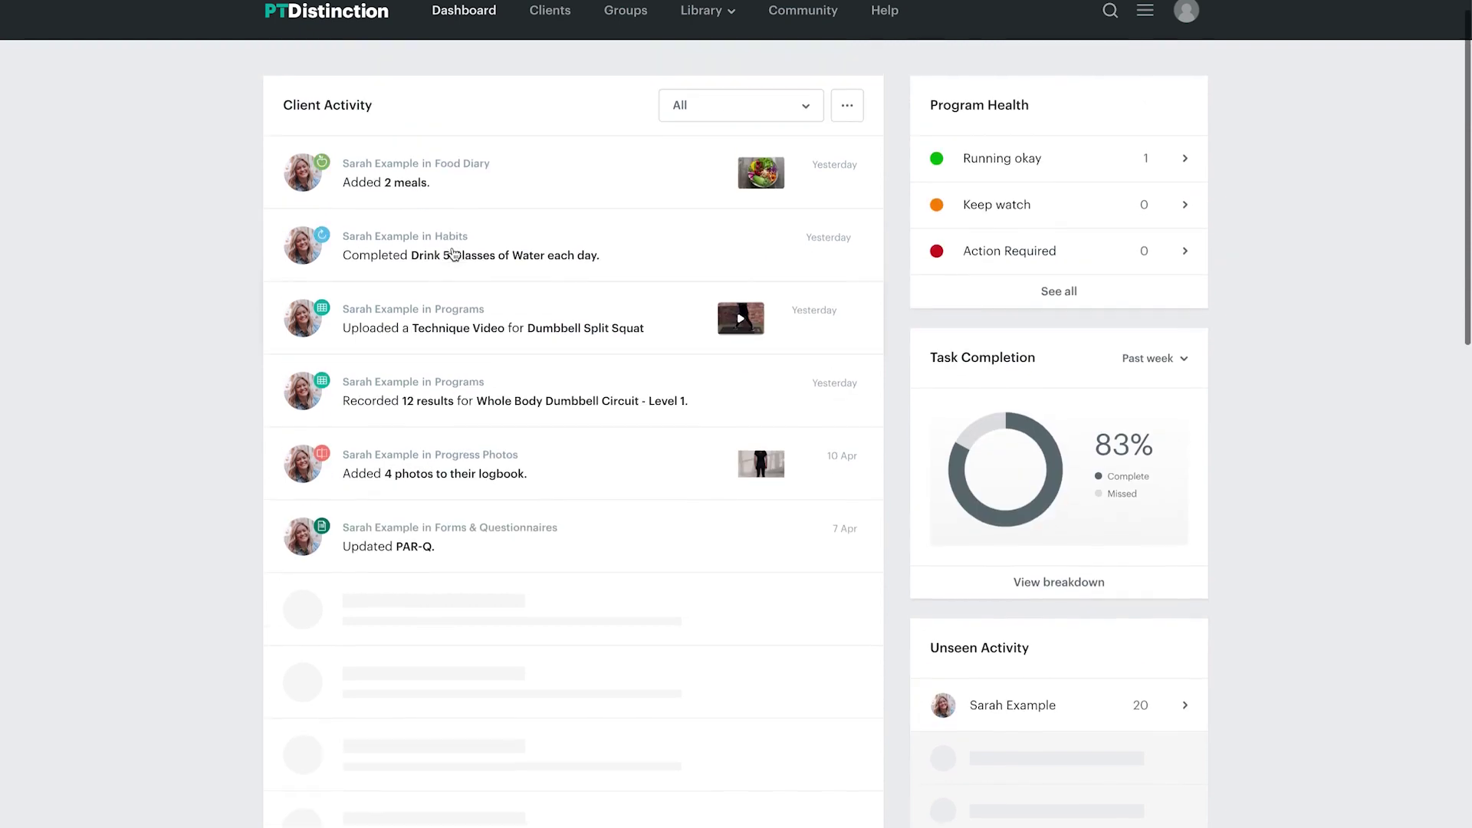
{"action": "scroll", "coordinate": [452, 253], "scroll_direction": "down", "scroll_amount": 2}
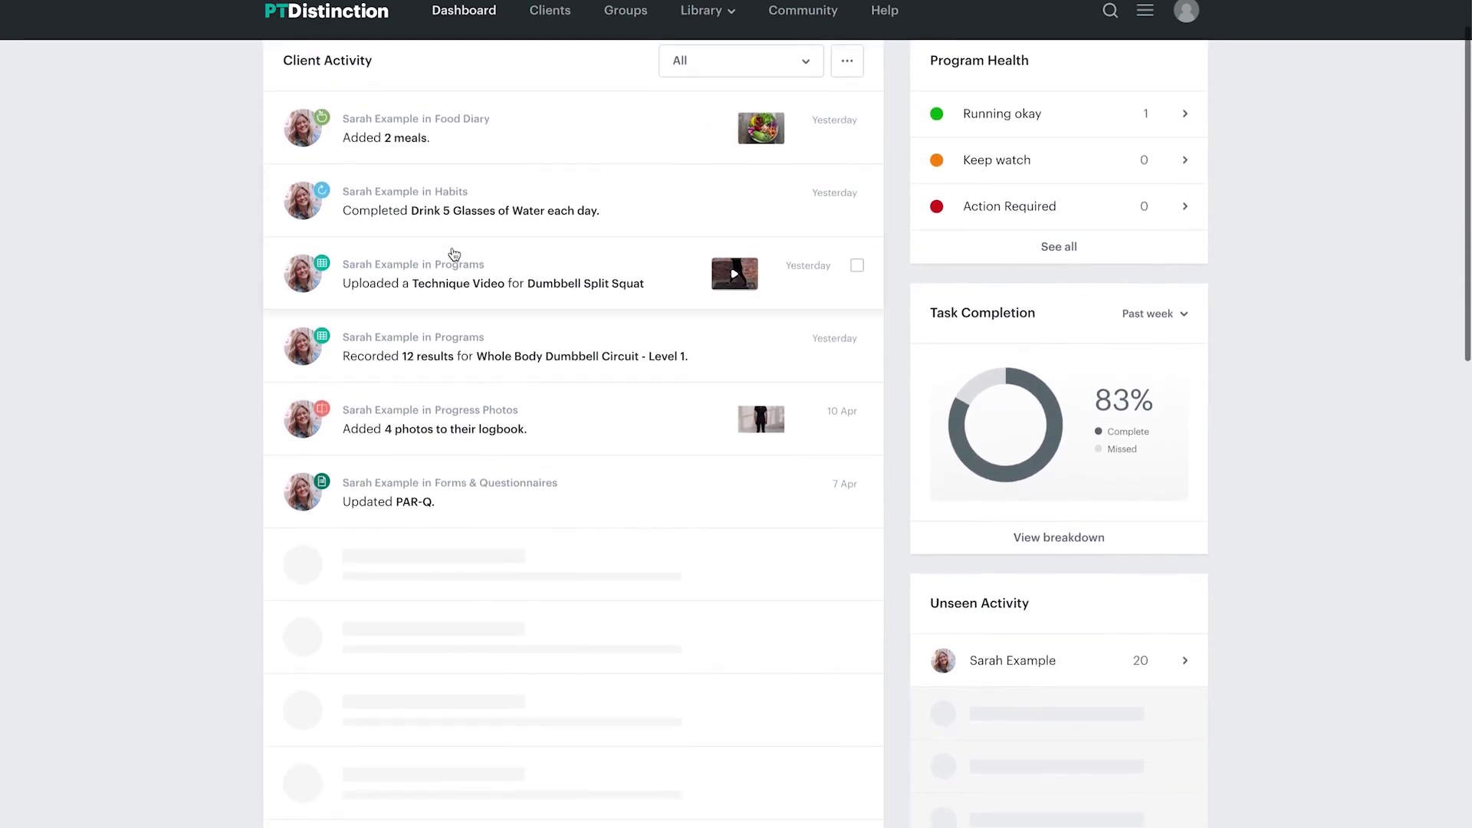
{"action": "scroll", "coordinate": [514, 247], "scroll_direction": "up", "scroll_amount": 1}
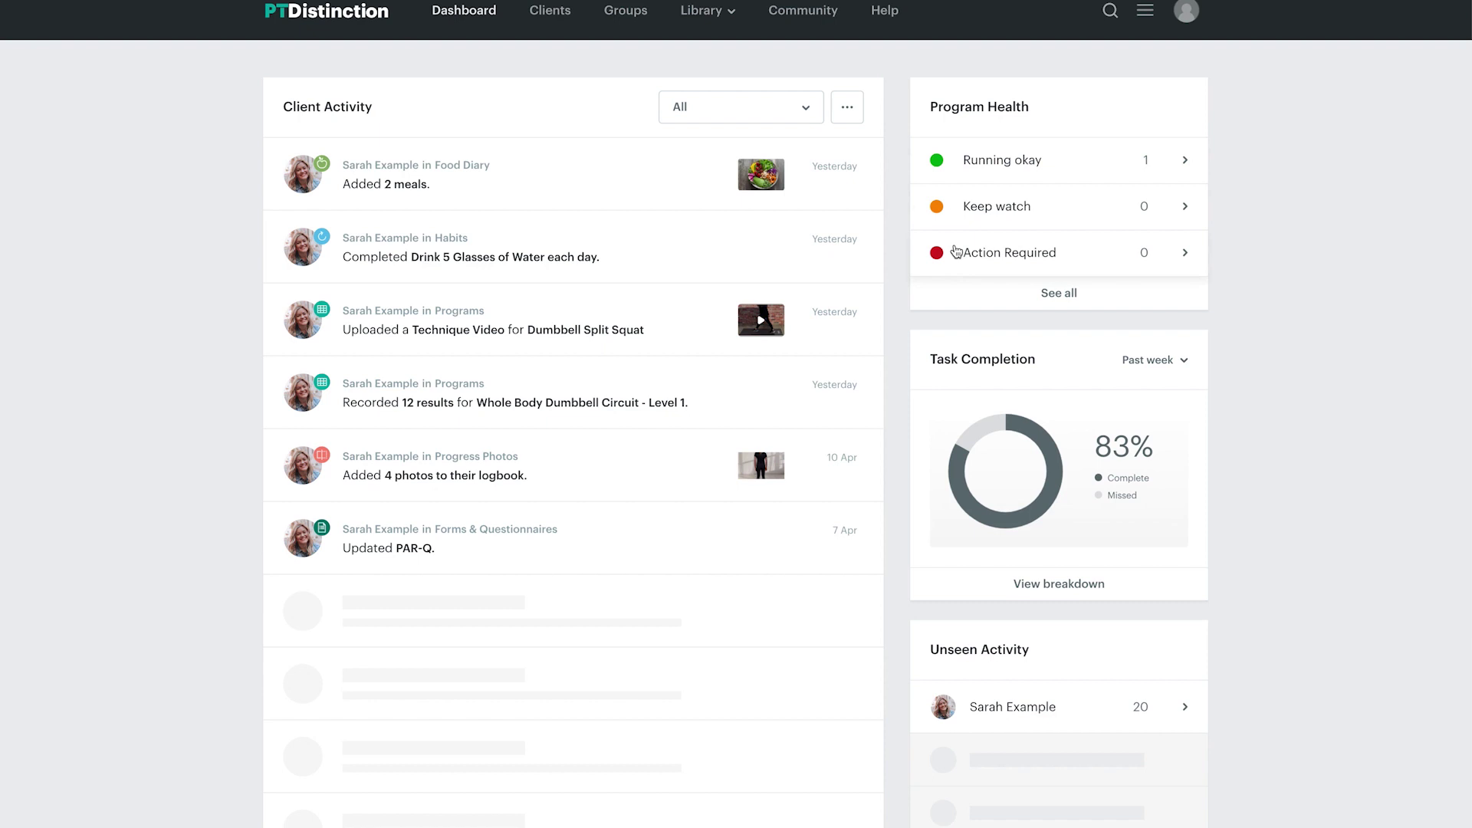
Step: Review the dashboard's summary widgets, from Program Health and Task Completion down to Workout Activity and My Clients
{"action": "scroll", "coordinate": [977, 316], "scroll_direction": "down", "scroll_amount": 4}
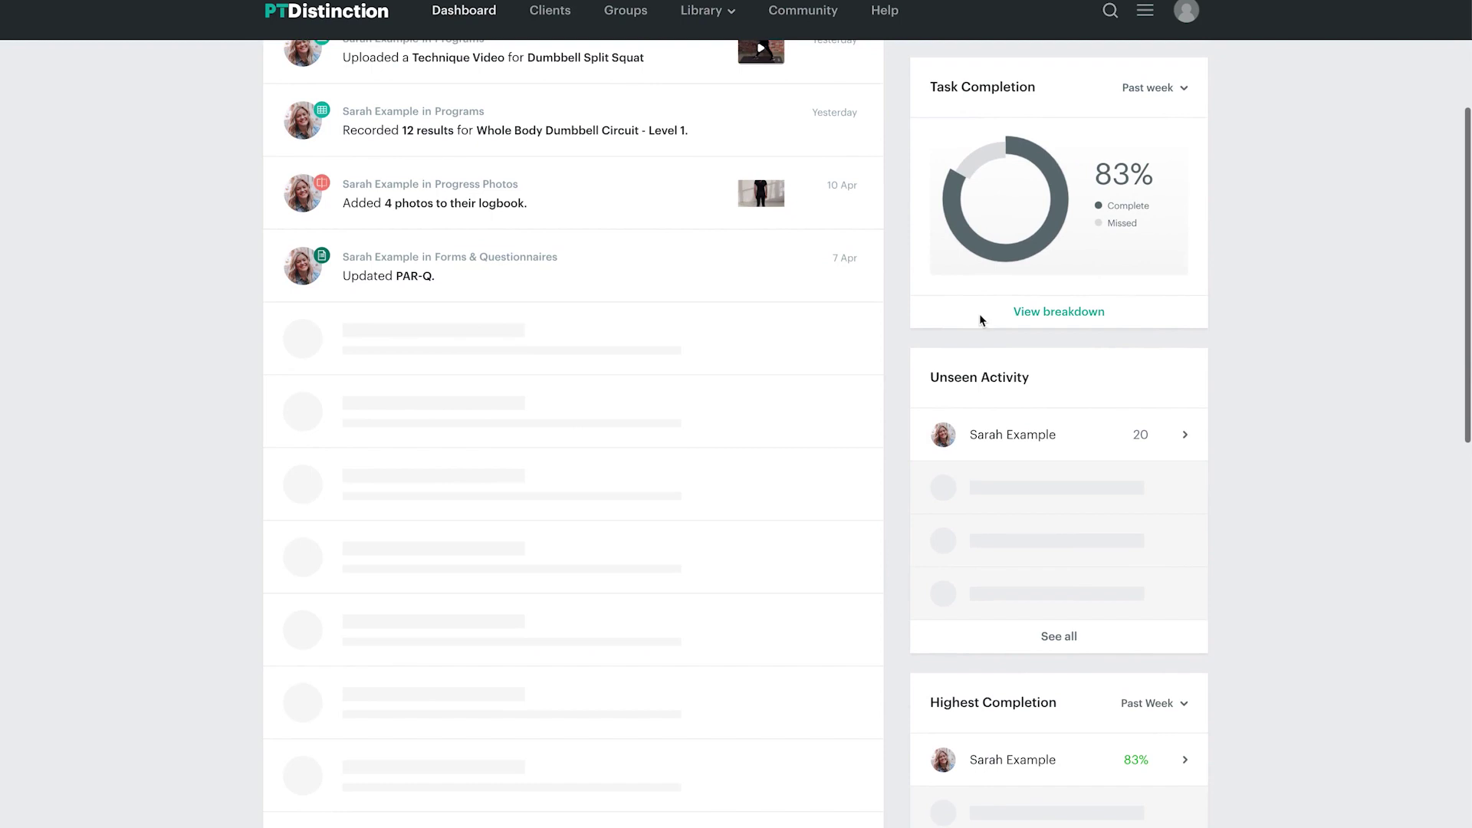
{"action": "scroll", "coordinate": [980, 320], "scroll_direction": "down", "scroll_amount": 6}
{"action": "scroll", "coordinate": [981, 320], "scroll_direction": "down", "scroll_amount": 9}
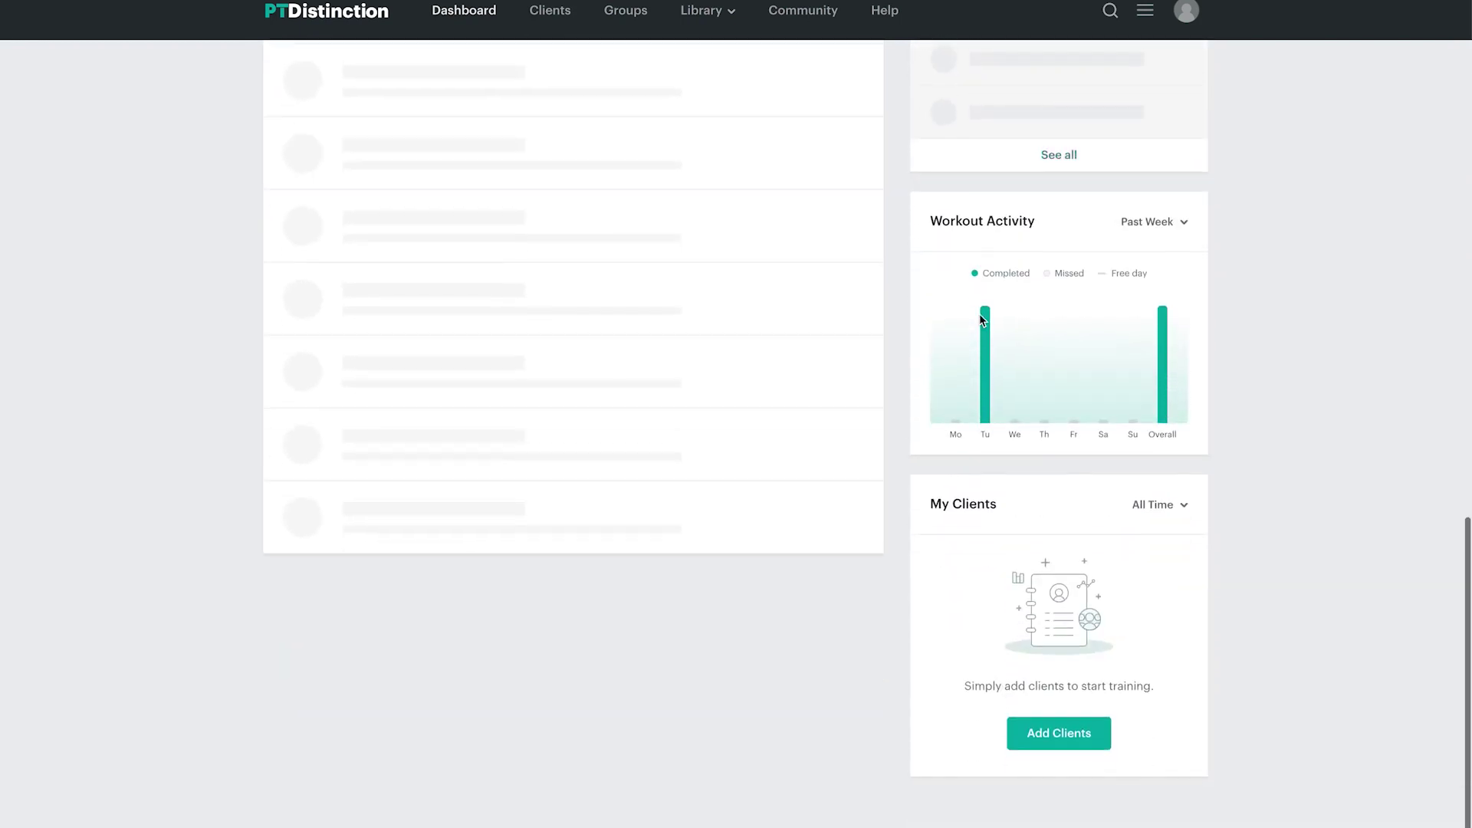
{"action": "scroll", "coordinate": [978, 315], "scroll_direction": "down", "scroll_amount": 2}
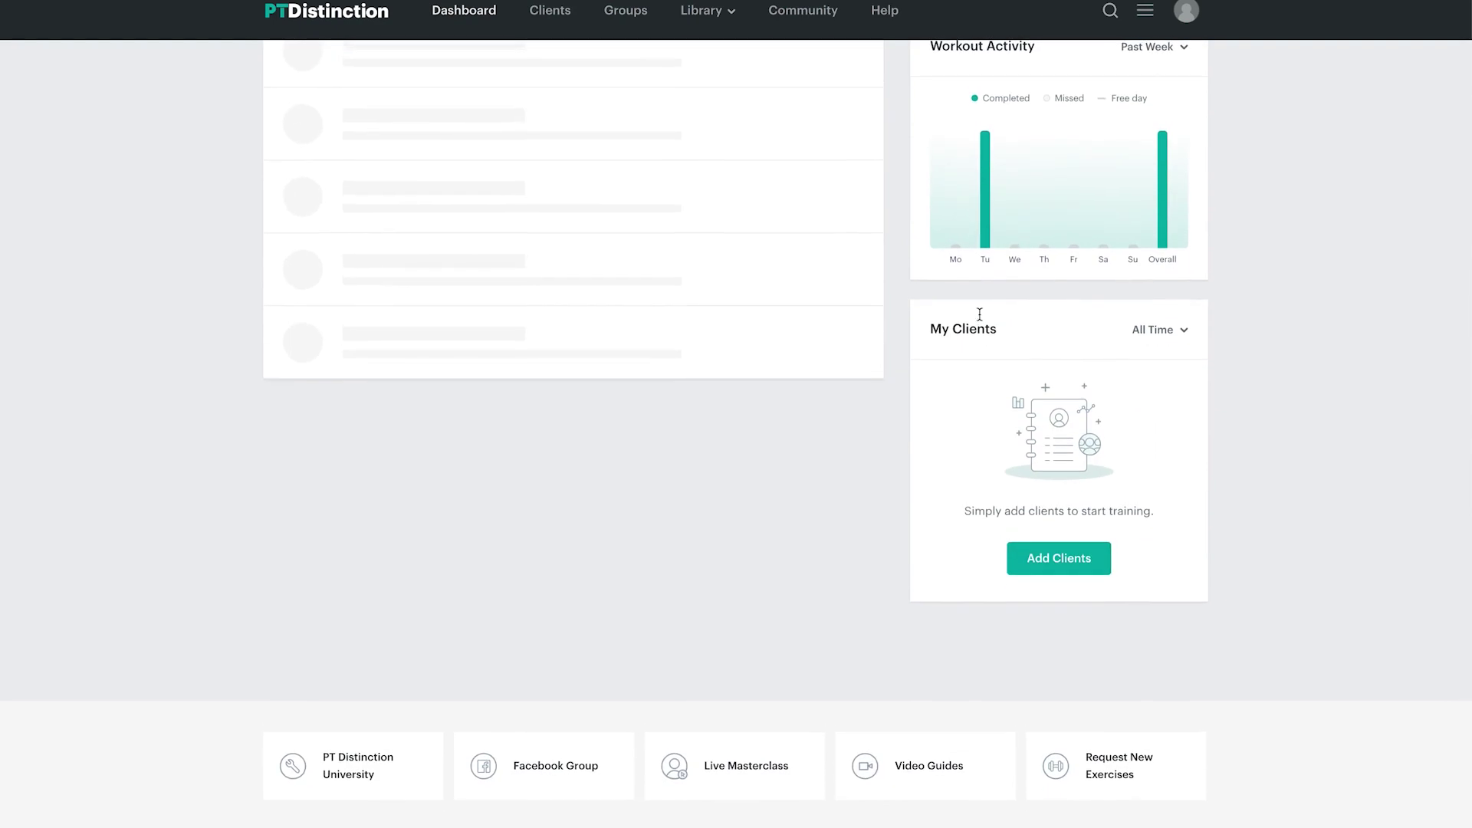
{"action": "scroll", "coordinate": [980, 315], "scroll_direction": "up", "scroll_amount": 4}
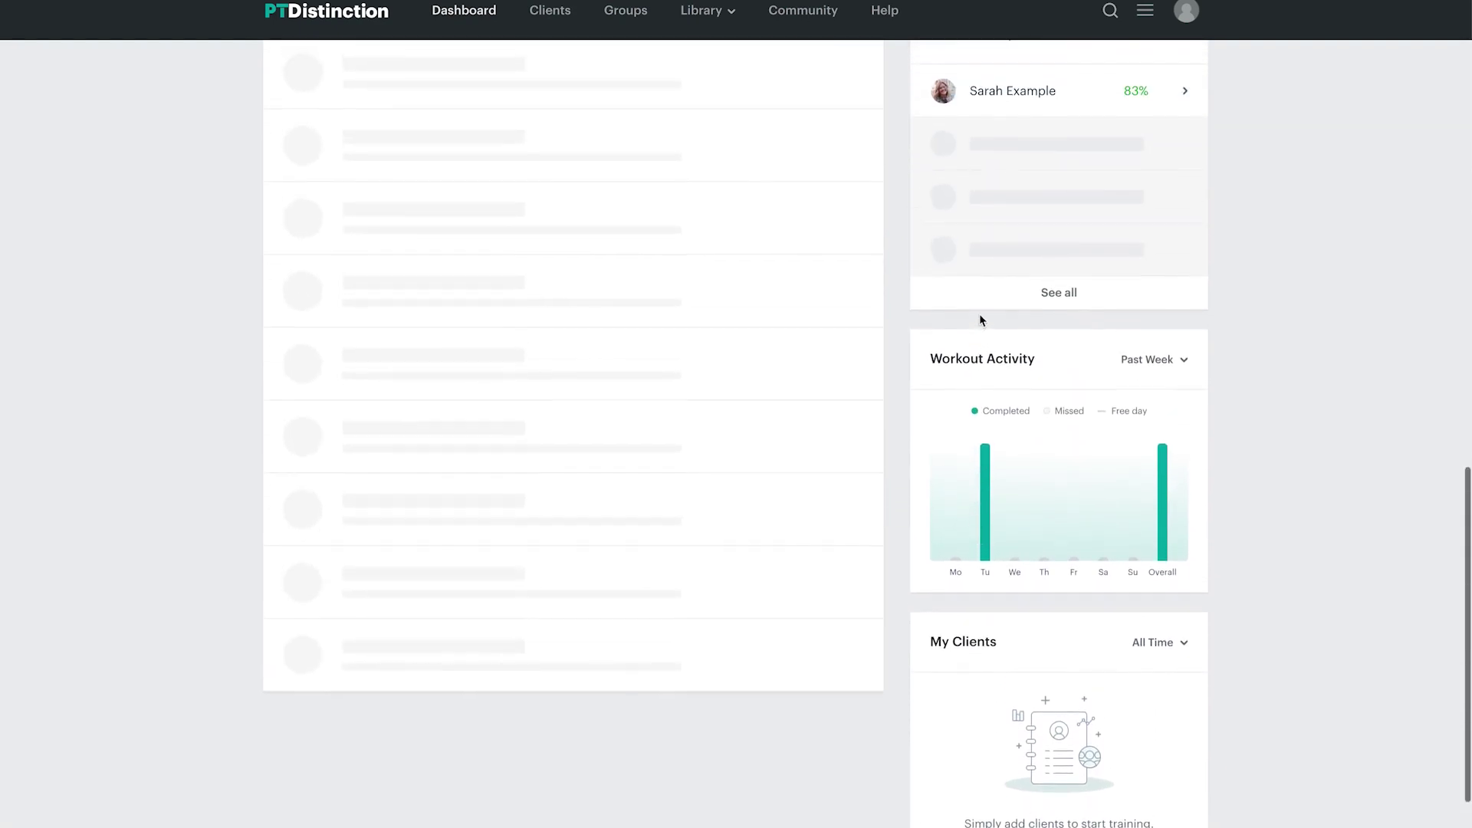
{"action": "scroll", "coordinate": [978, 315], "scroll_direction": "up", "scroll_amount": 4}
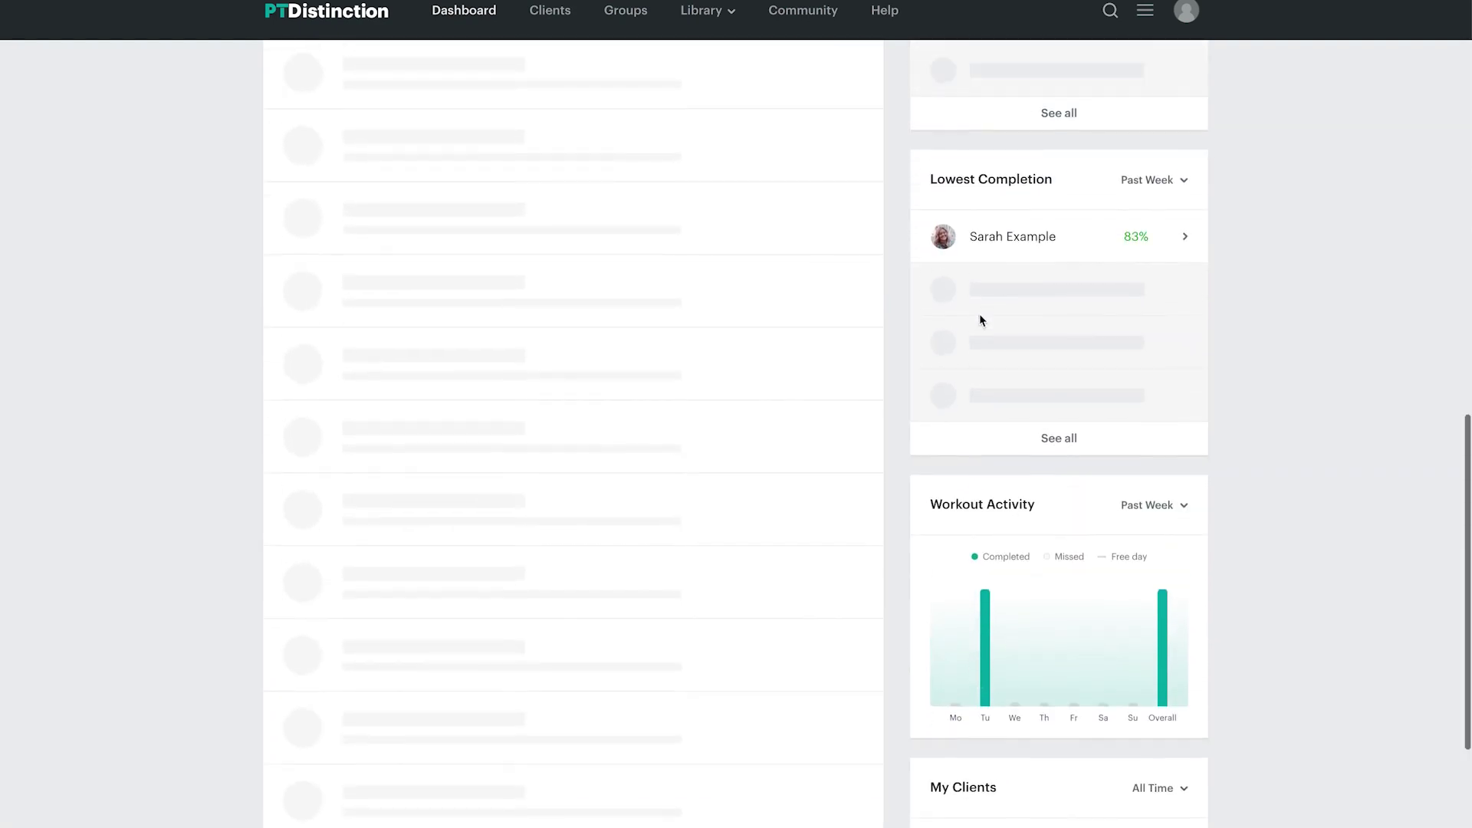
{"action": "scroll", "coordinate": [979, 318], "scroll_direction": "up", "scroll_amount": 4}
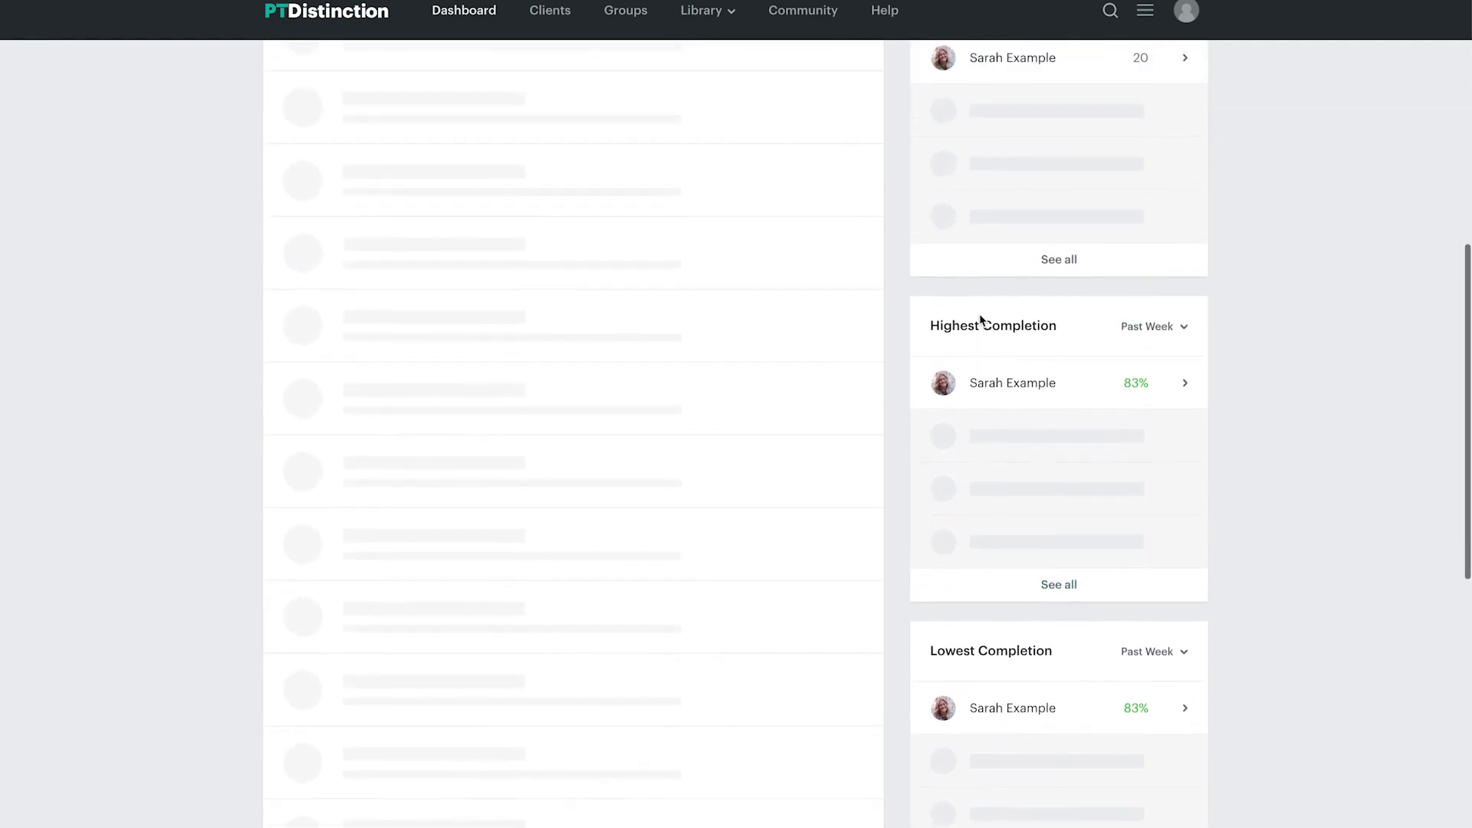
{"action": "scroll", "coordinate": [979, 314], "scroll_direction": "up", "scroll_amount": 7}
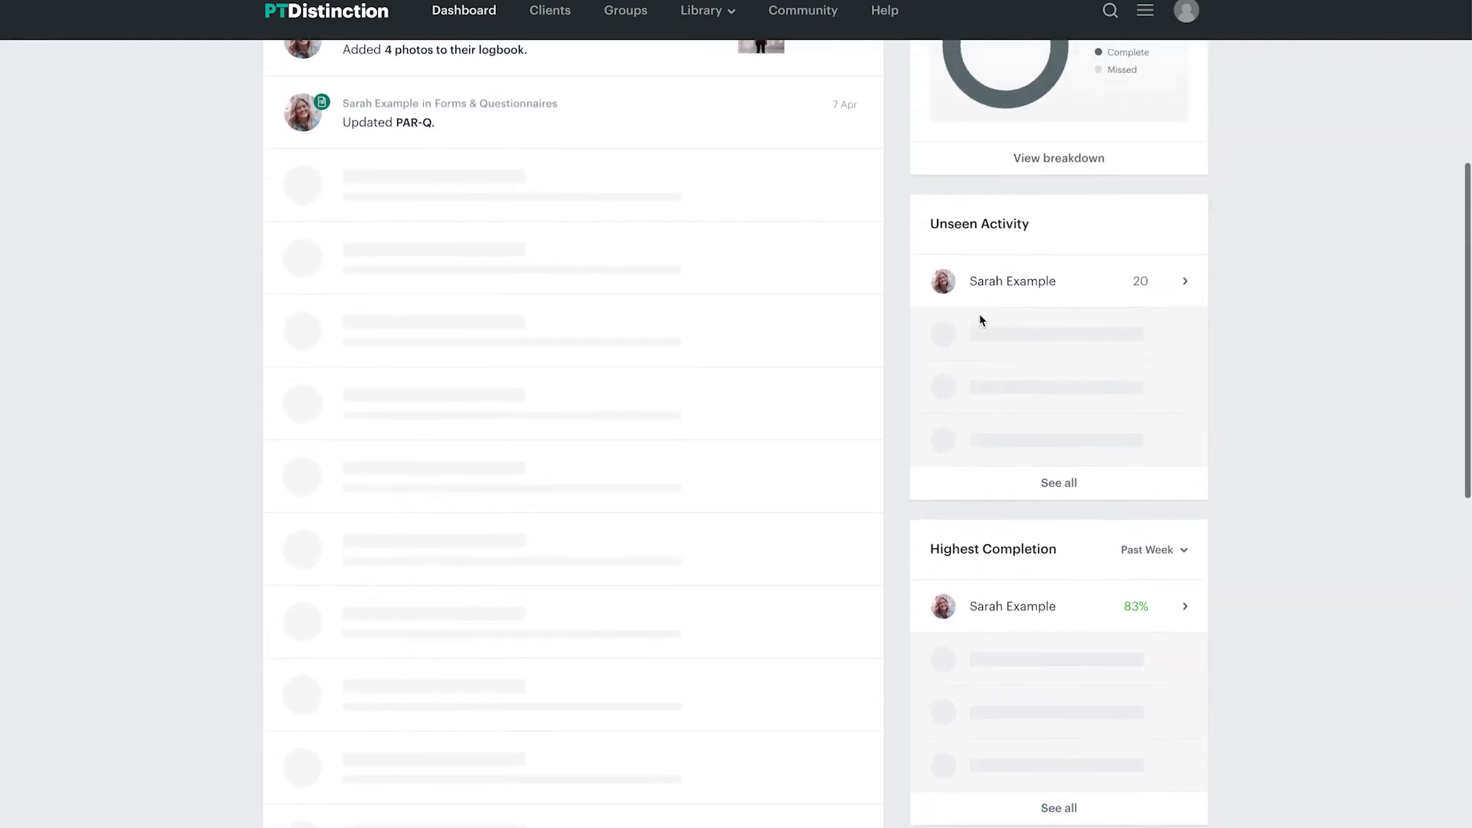
{"action": "scroll", "coordinate": [981, 321], "scroll_direction": "up", "scroll_amount": 3}
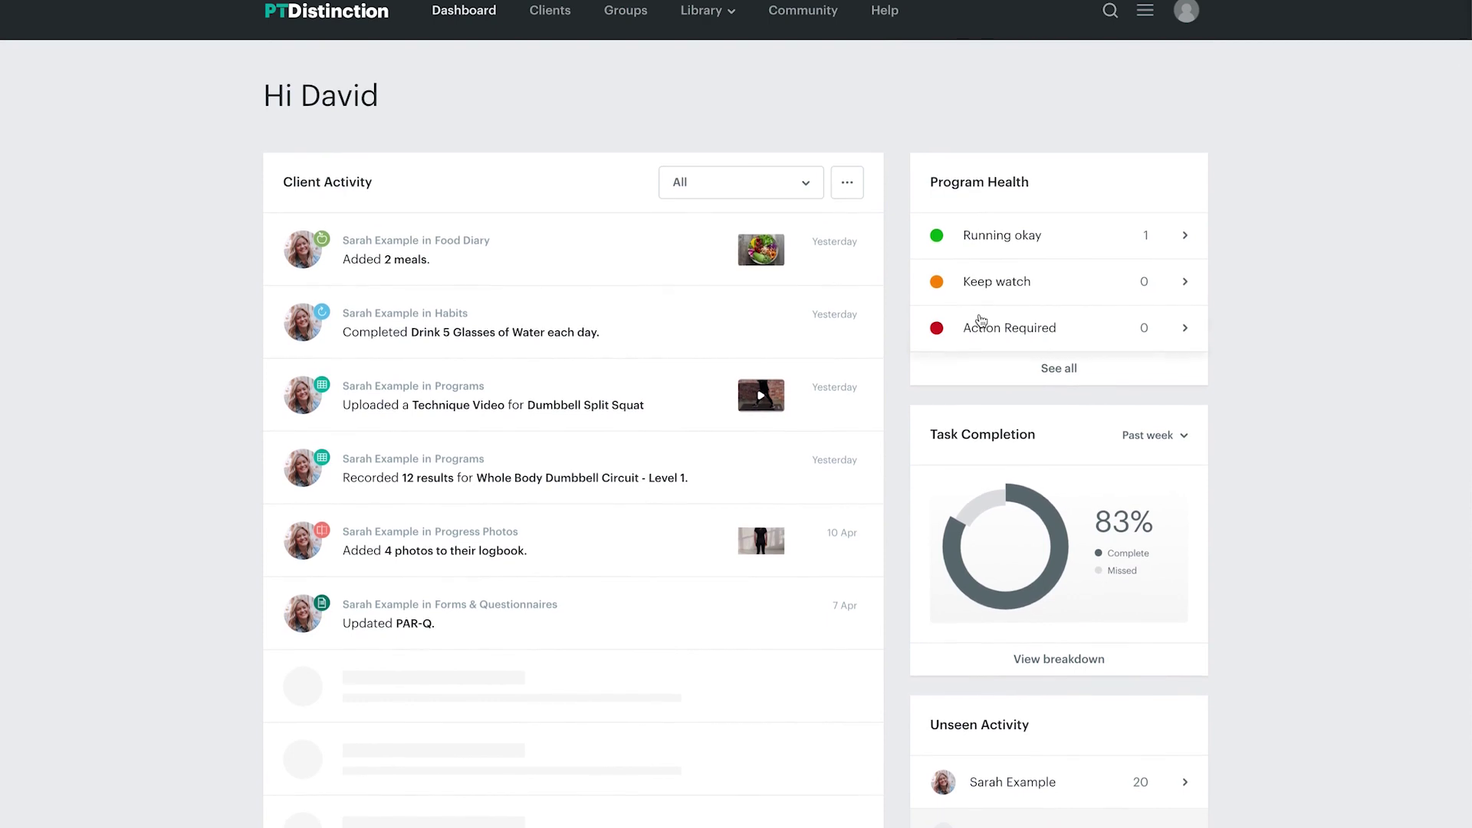
Step: Open the active client's profile from the client list and review their activity feed, task, workout, habits and macros charts
{"action": "left_click", "coordinate": [545, 12]}
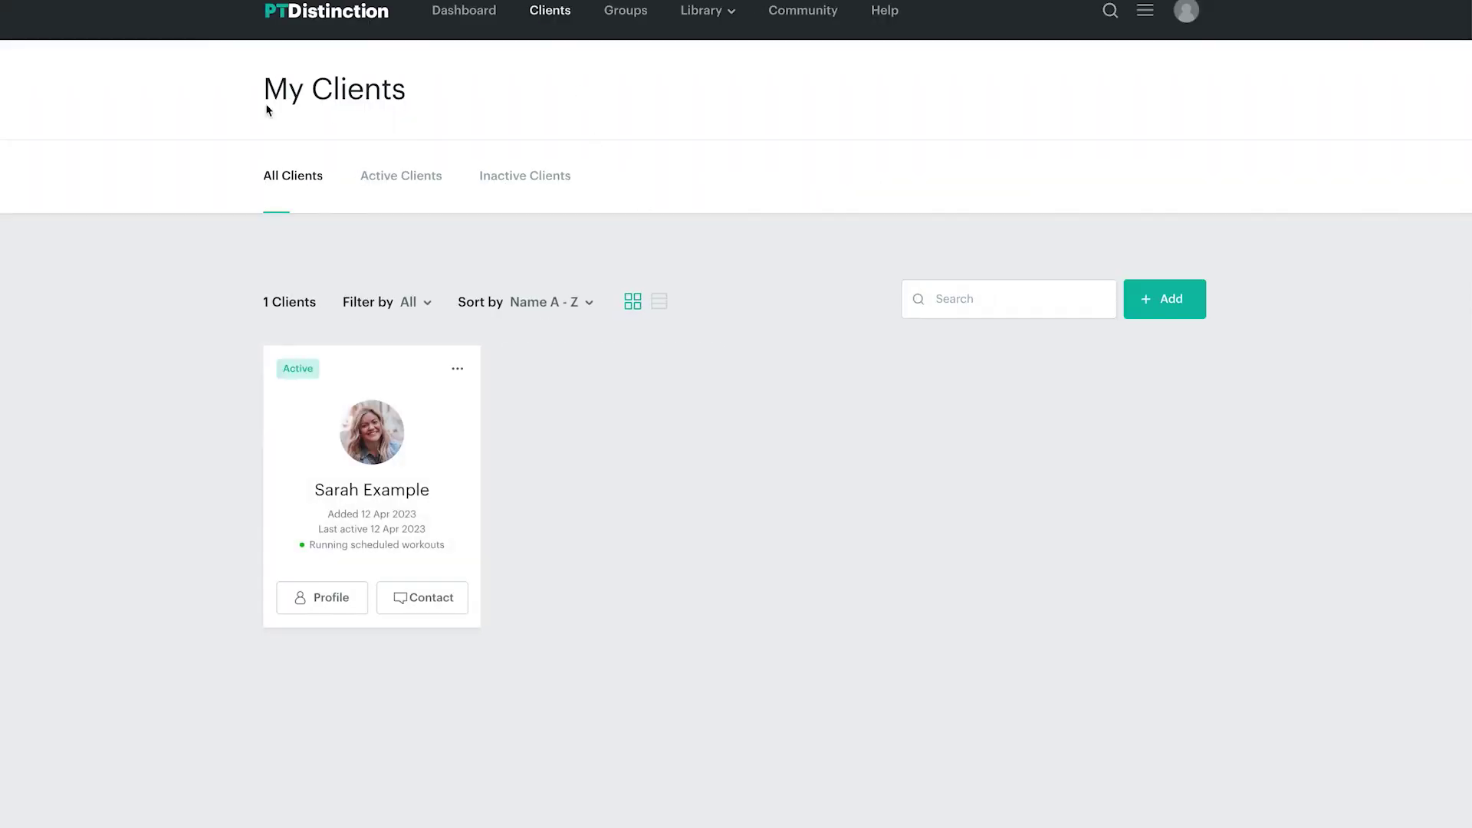
{"action": "left_click", "coordinate": [326, 604]}
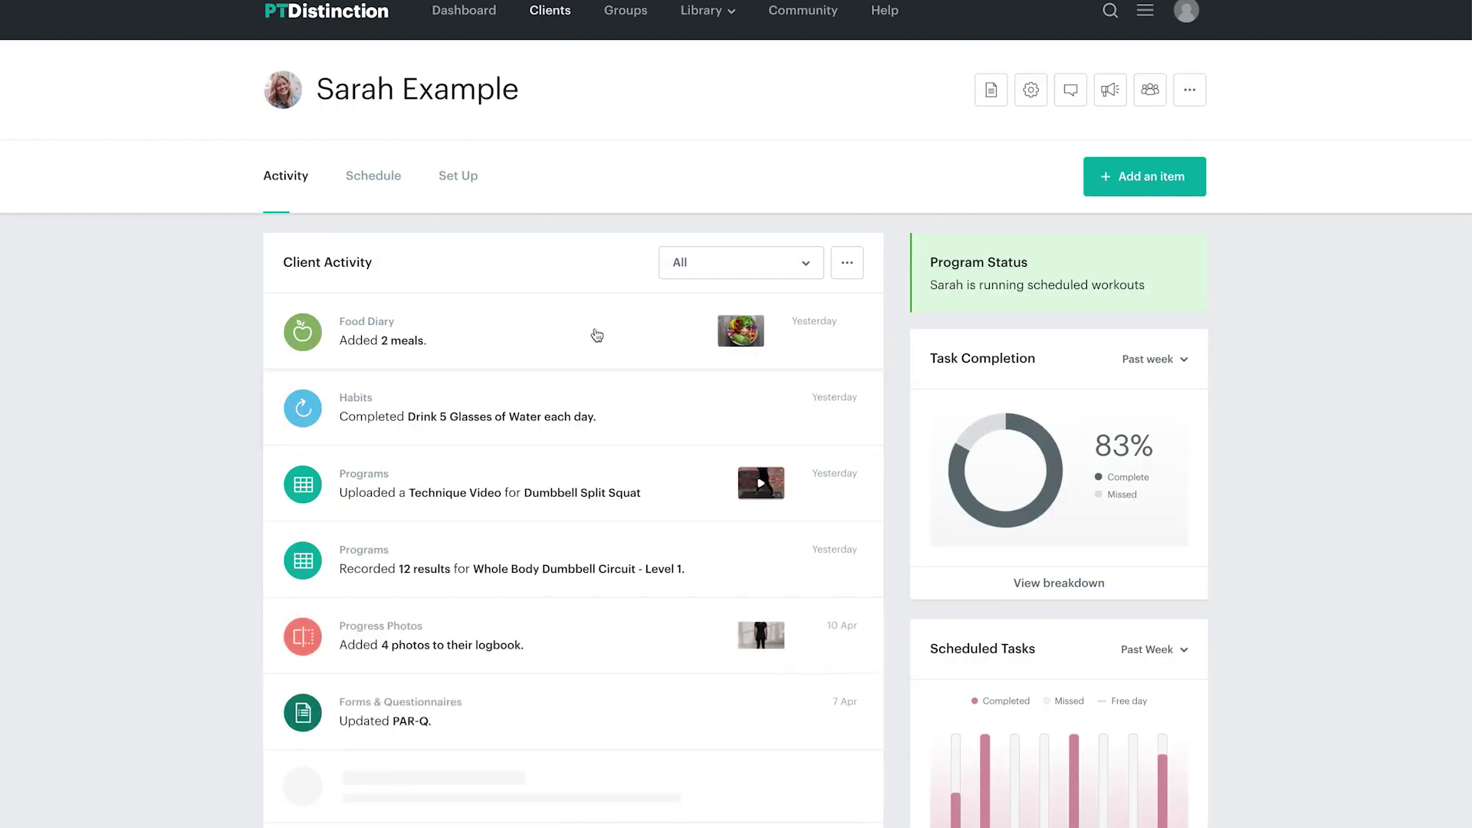
{"action": "scroll", "coordinate": [595, 335], "scroll_direction": "down", "scroll_amount": 1}
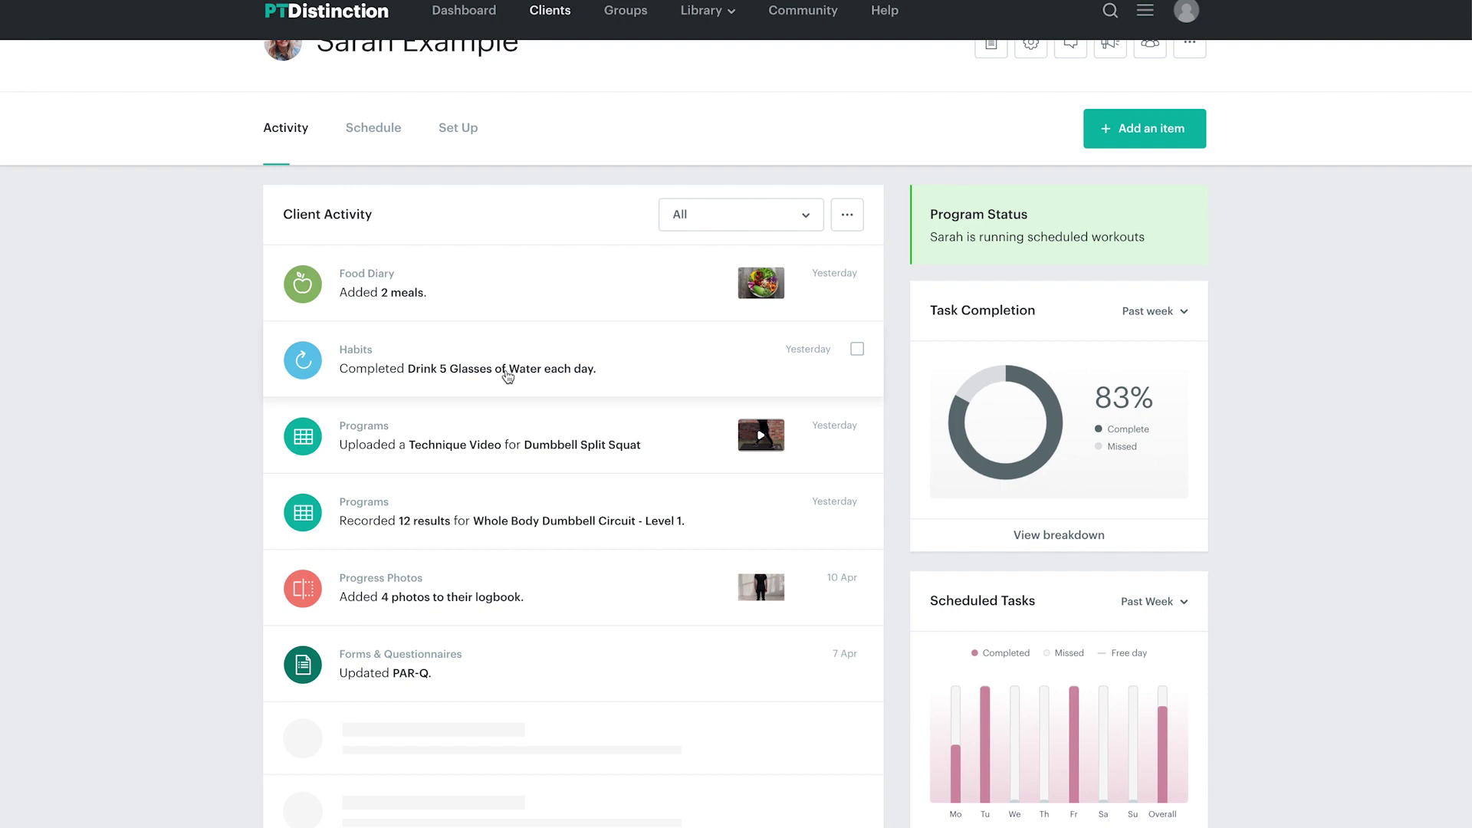
{"action": "scroll", "coordinate": [470, 307], "scroll_direction": "down", "scroll_amount": 1}
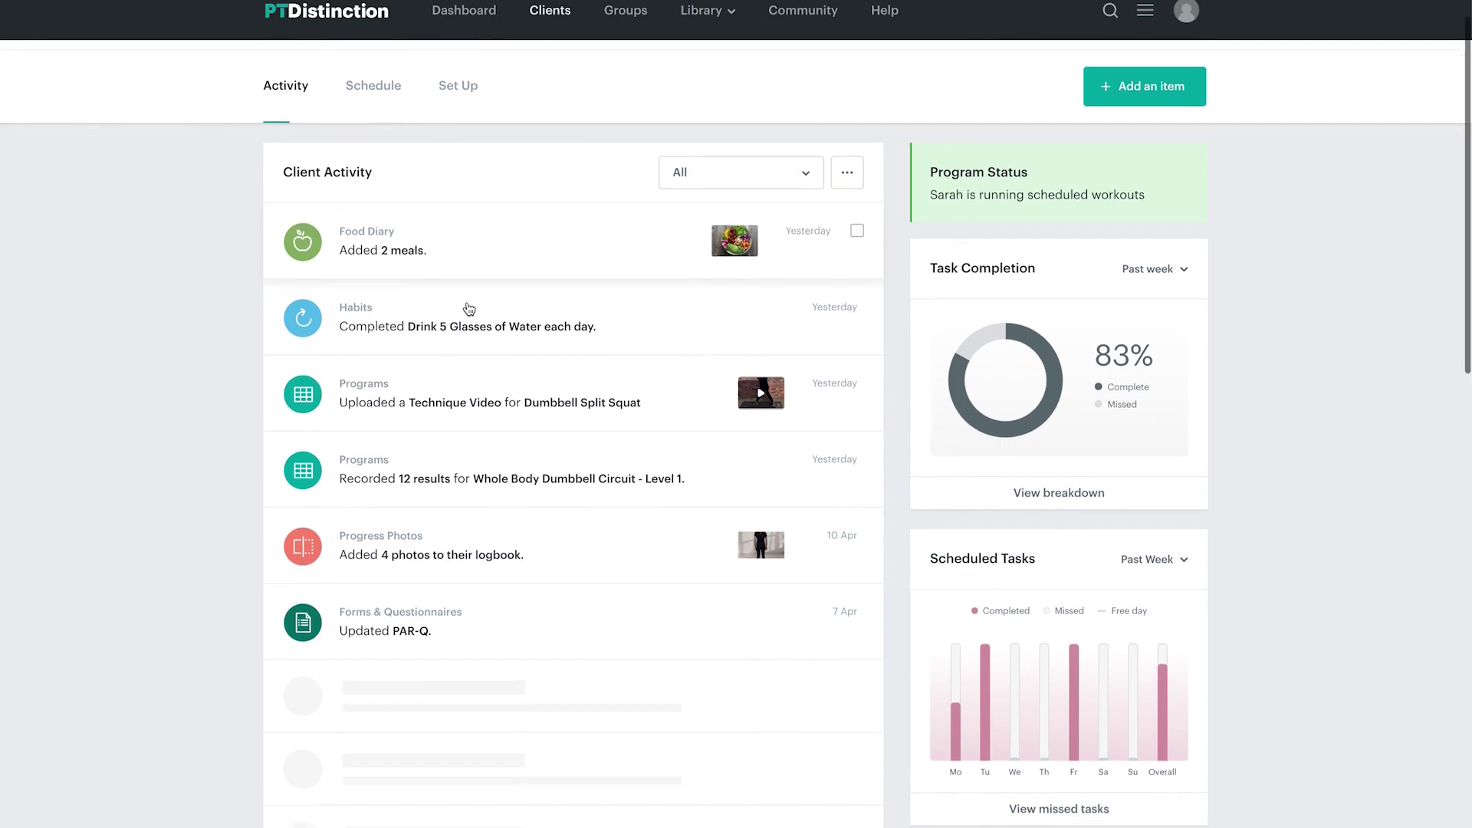
{"action": "scroll", "coordinate": [1111, 353], "scroll_direction": "down", "scroll_amount": 4}
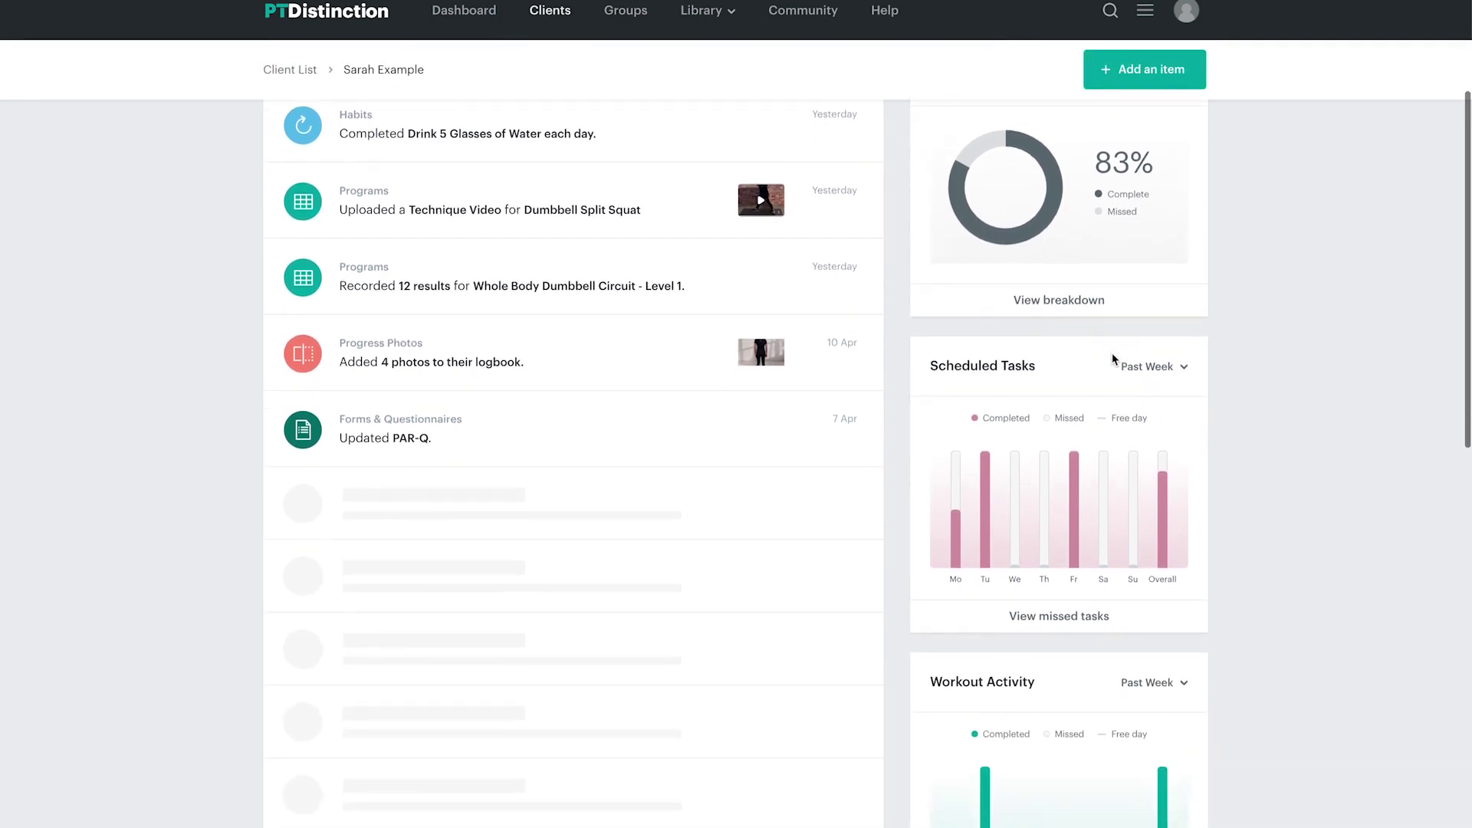
{"action": "scroll", "coordinate": [1038, 529], "scroll_direction": "down", "scroll_amount": 10}
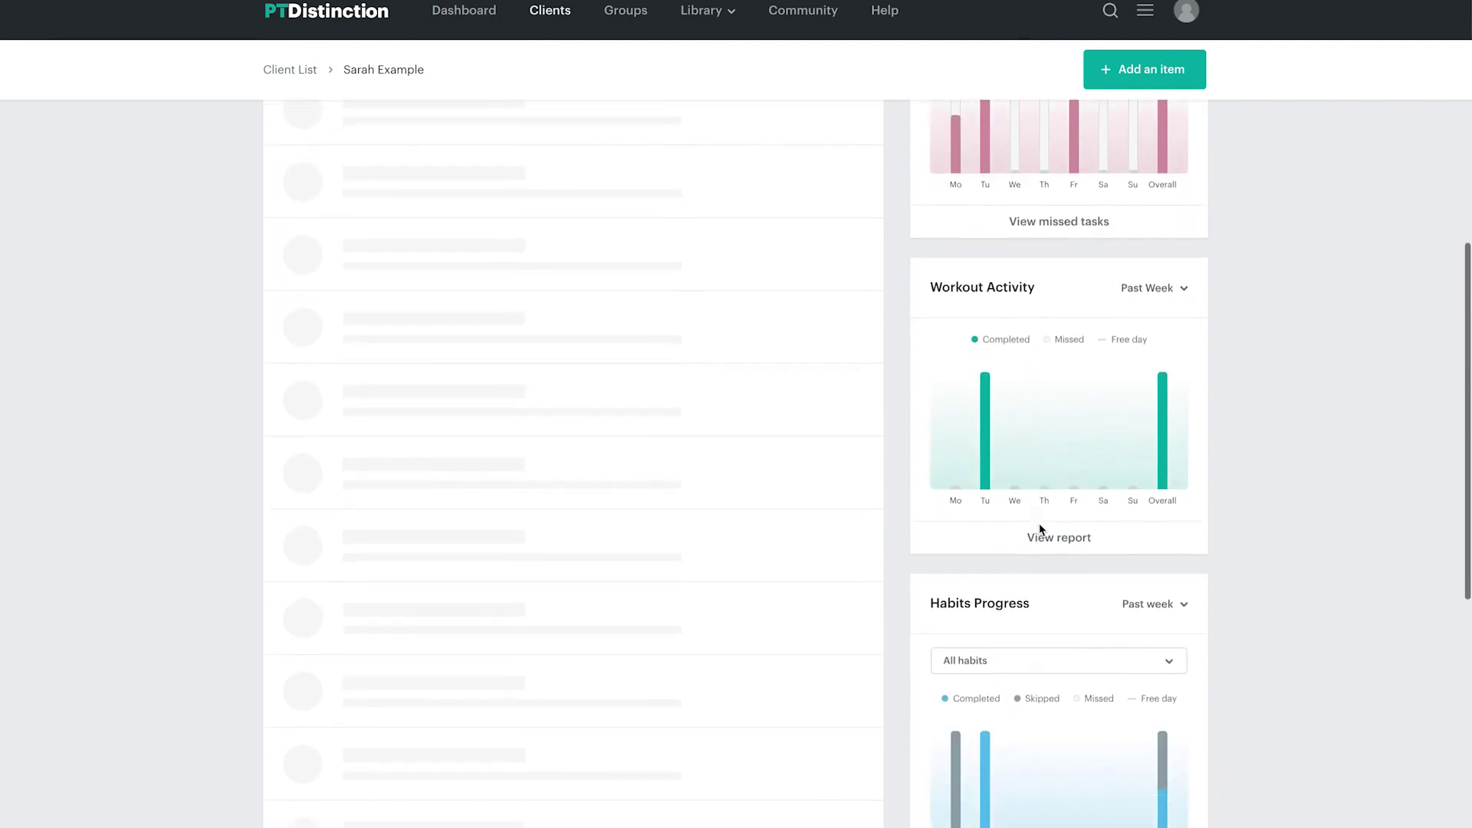
{"action": "scroll", "coordinate": [1040, 529], "scroll_direction": "down", "scroll_amount": 3}
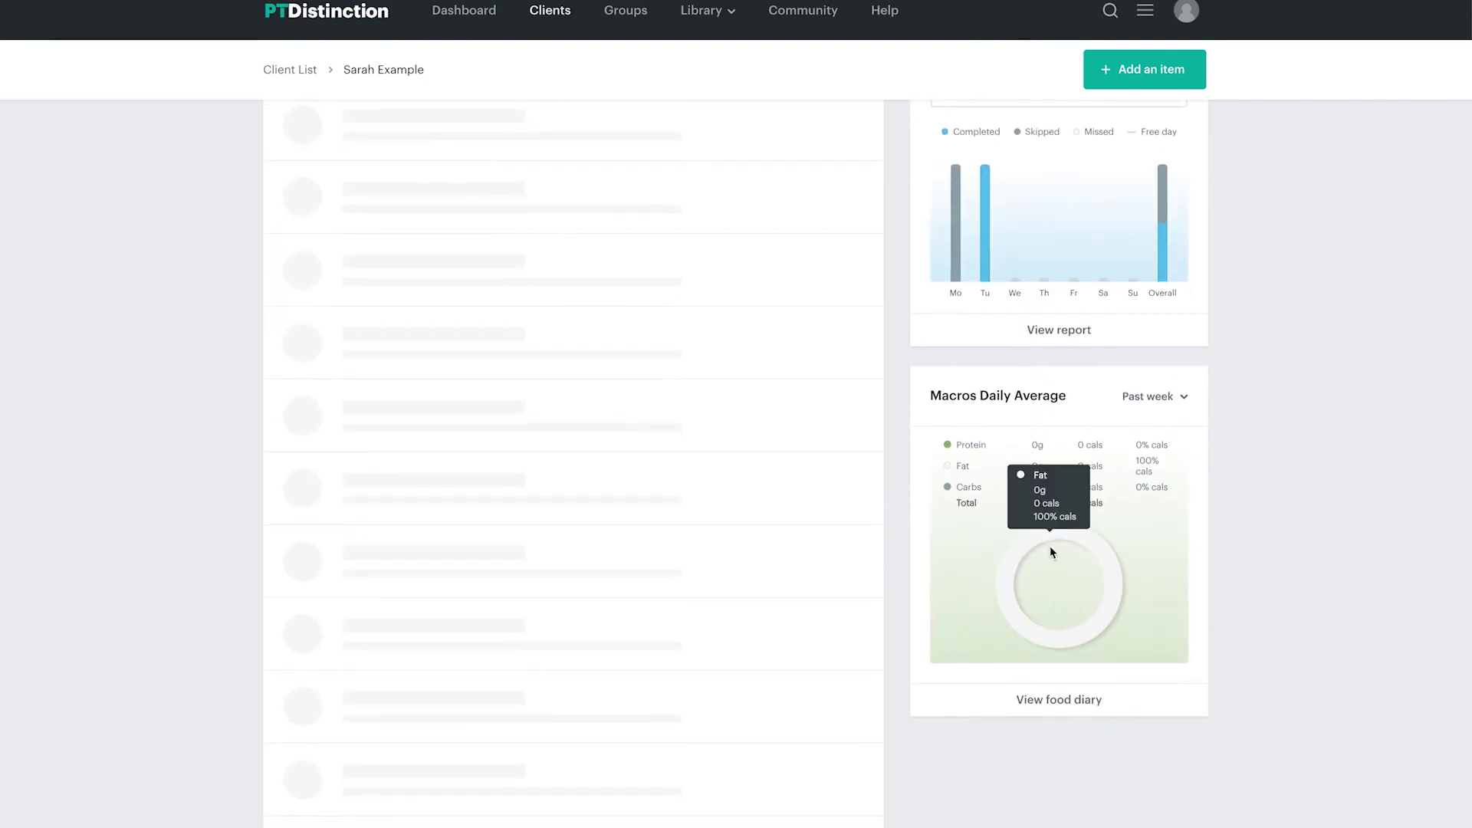
{"action": "scroll", "coordinate": [930, 759], "scroll_direction": "up", "scroll_amount": 15}
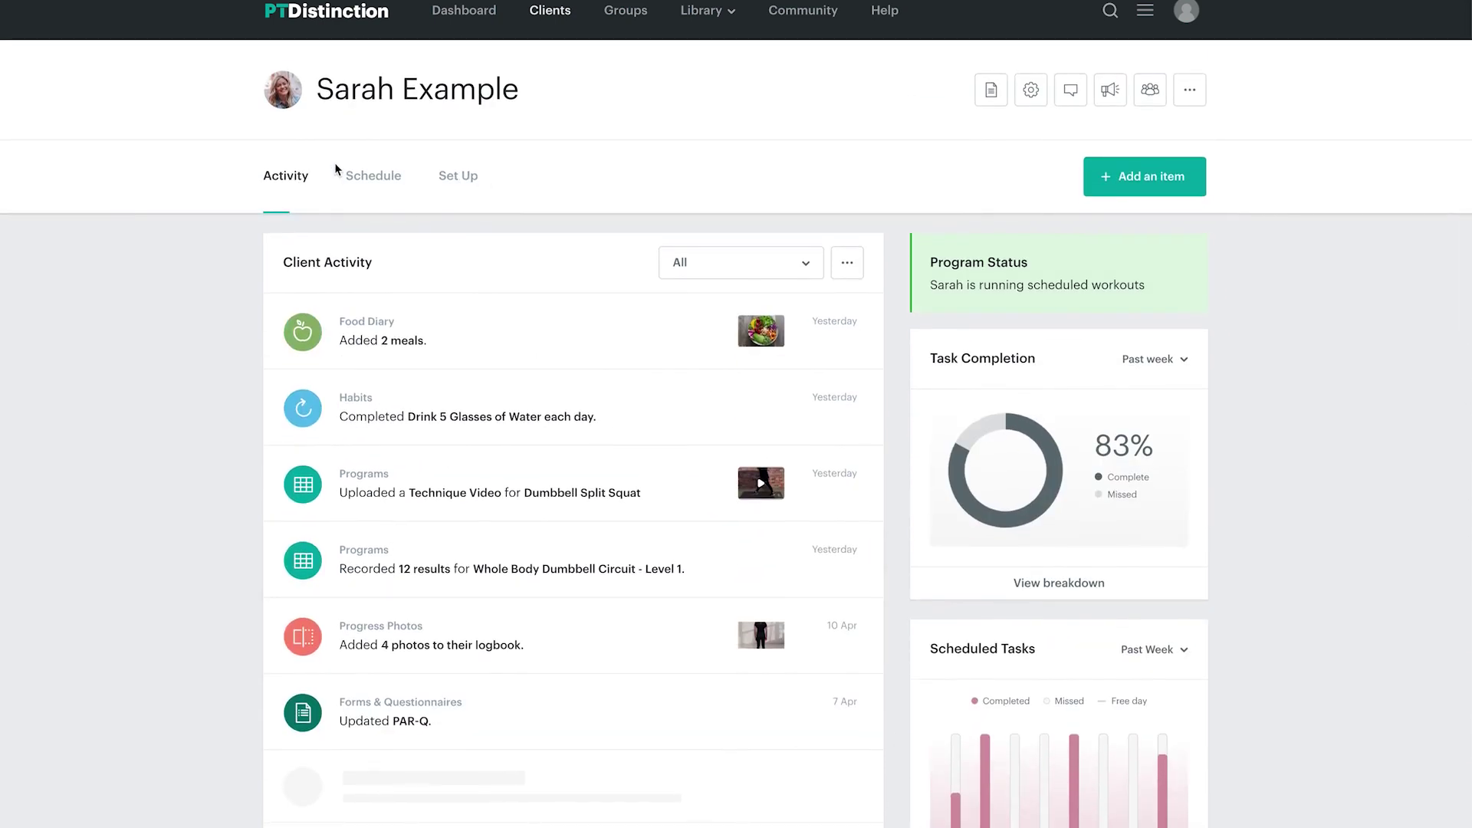
Step: View the client's schedule, and go through the set-up categories from Programs and Assessments to Coaching, Tracking and Forms
{"action": "left_click", "coordinate": [363, 176]}
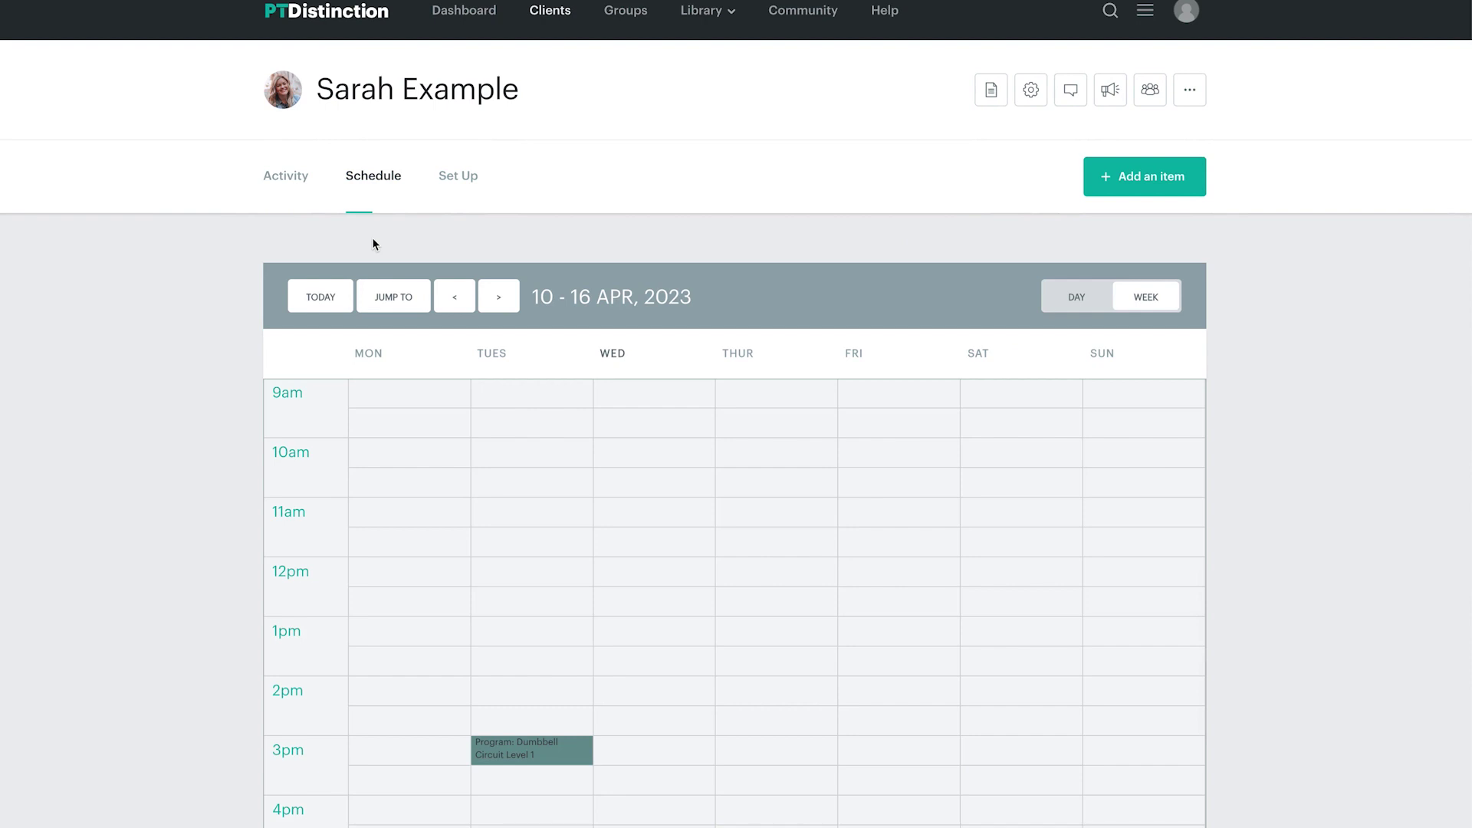
{"action": "left_click", "coordinate": [443, 182]}
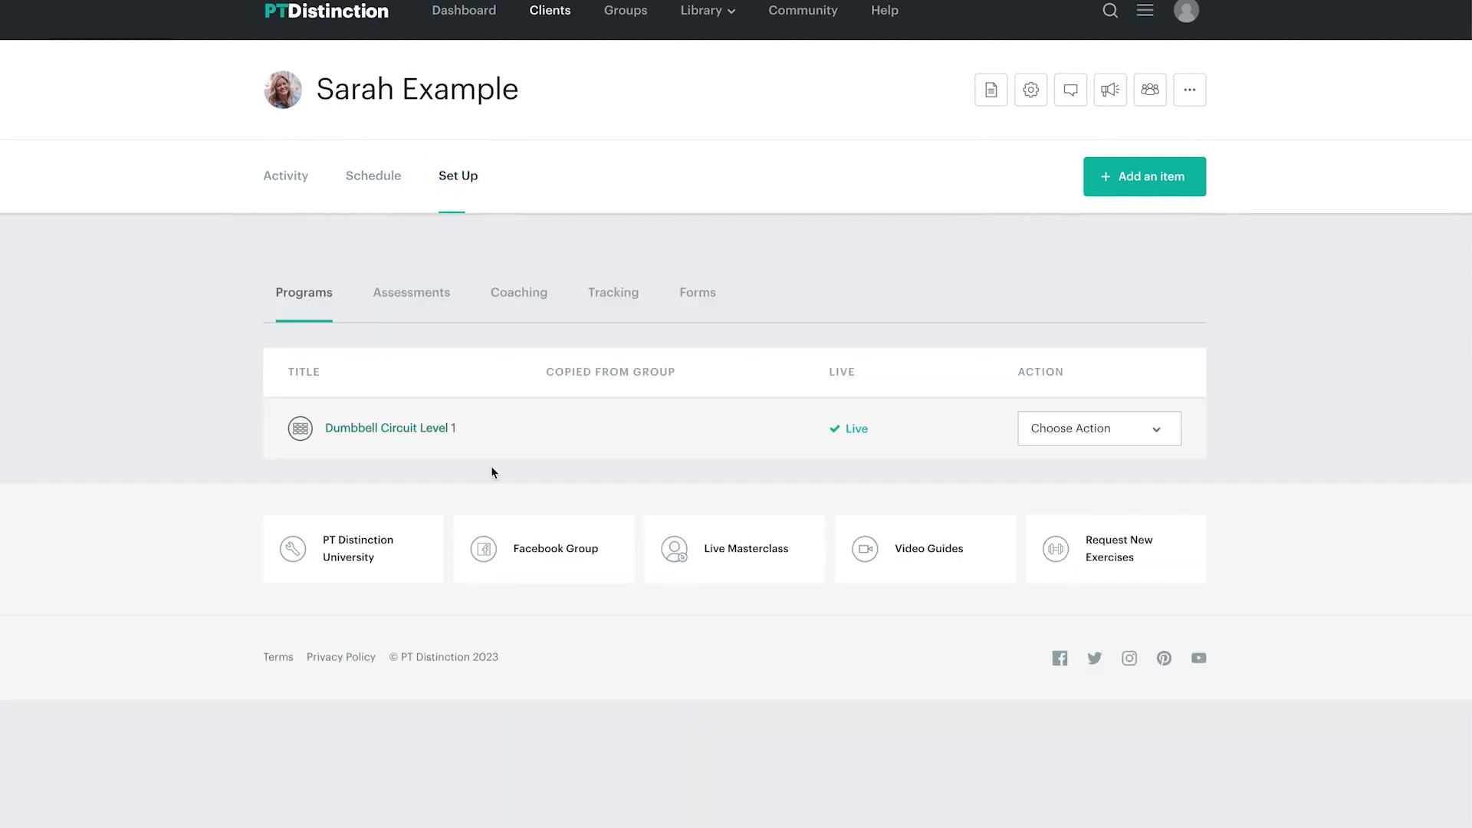
{"action": "left_click", "coordinate": [414, 299]}
{"action": "left_click", "coordinate": [519, 296]}
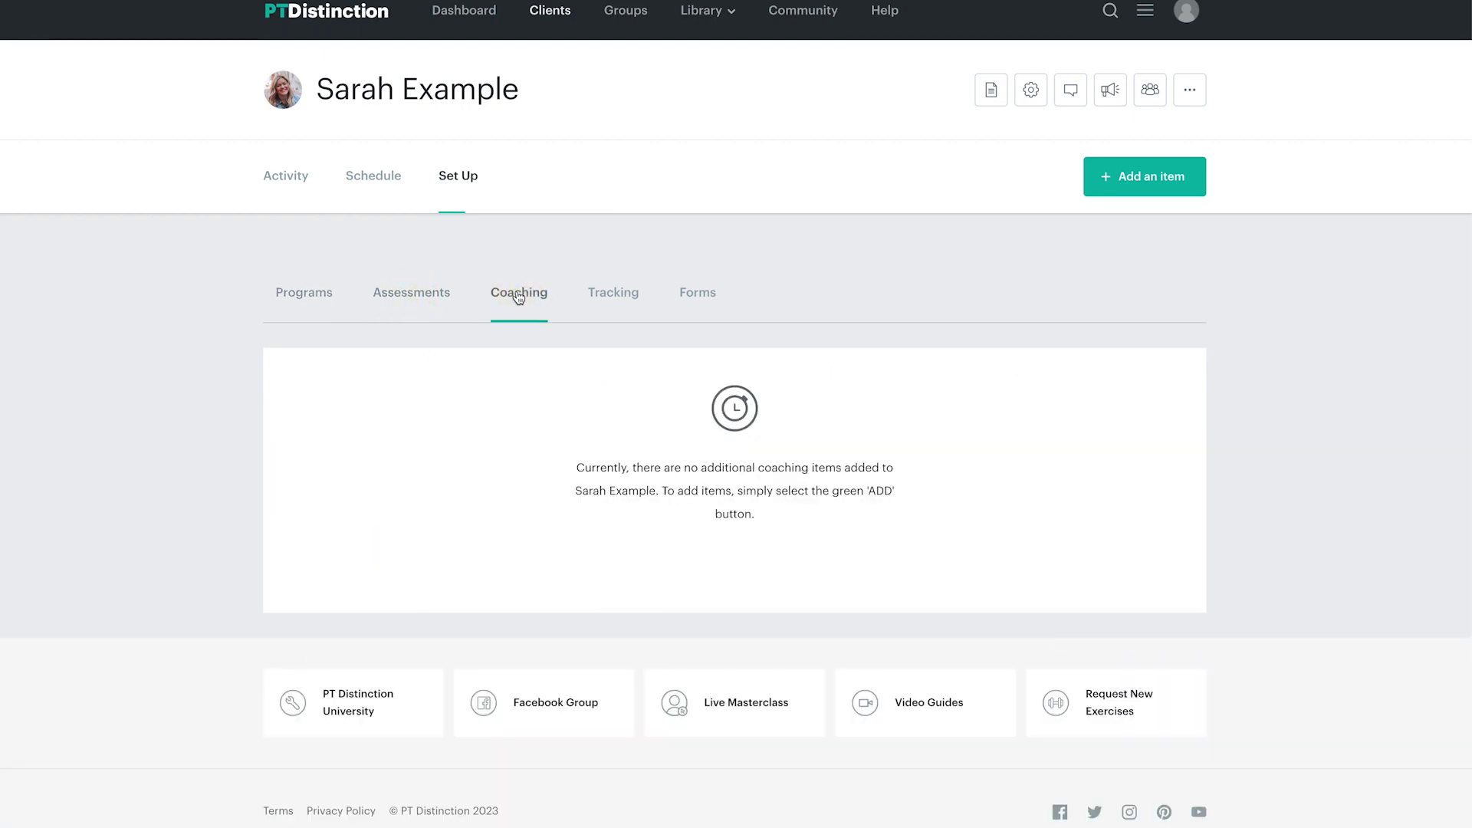
{"action": "left_click", "coordinate": [613, 295]}
{"action": "left_click", "coordinate": [701, 297]}
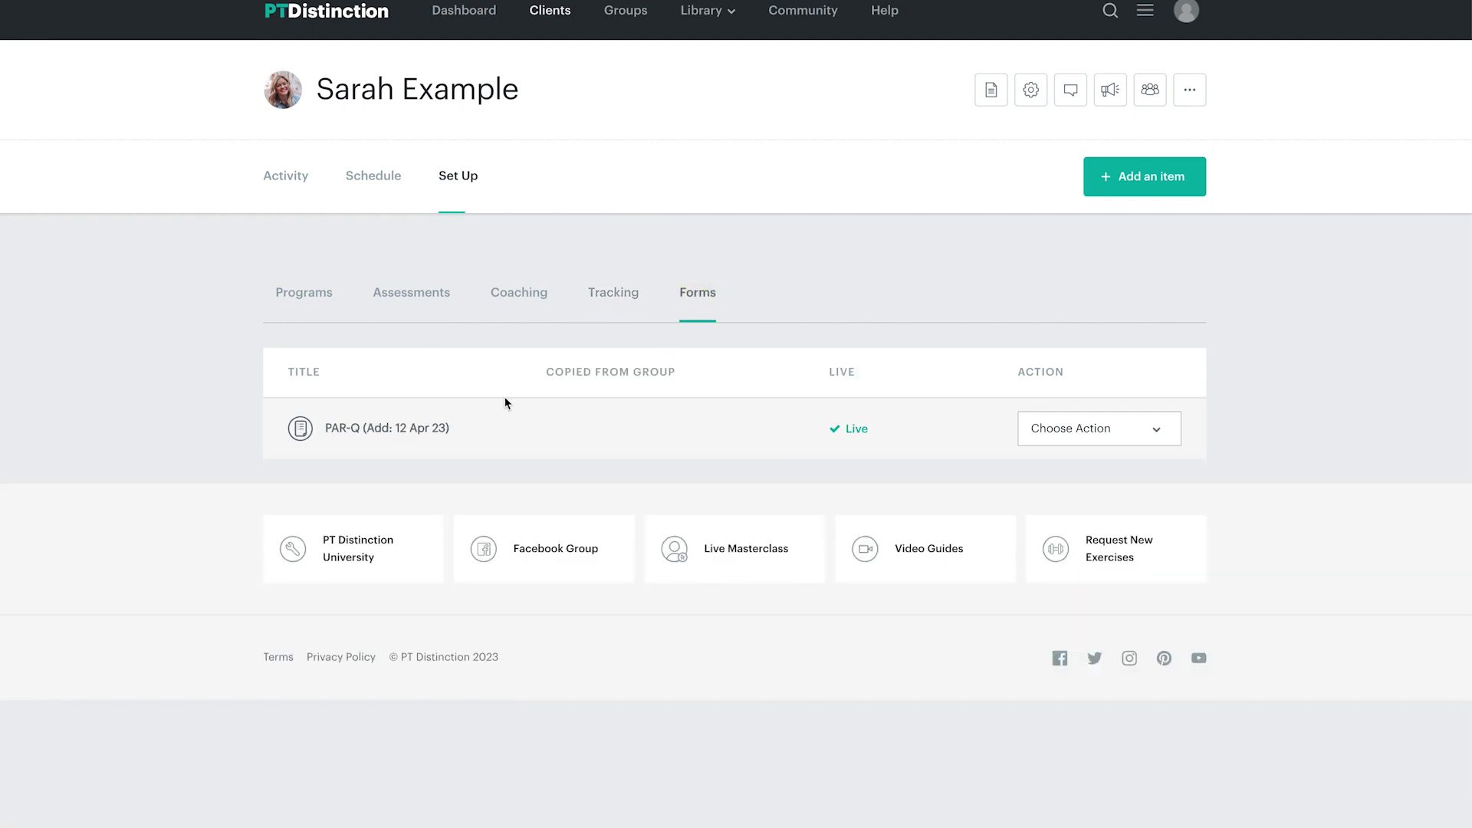
Step: Open the client's PAR-Q form and read through its health questions down to the signature area
{"action": "left_click", "coordinate": [377, 438]}
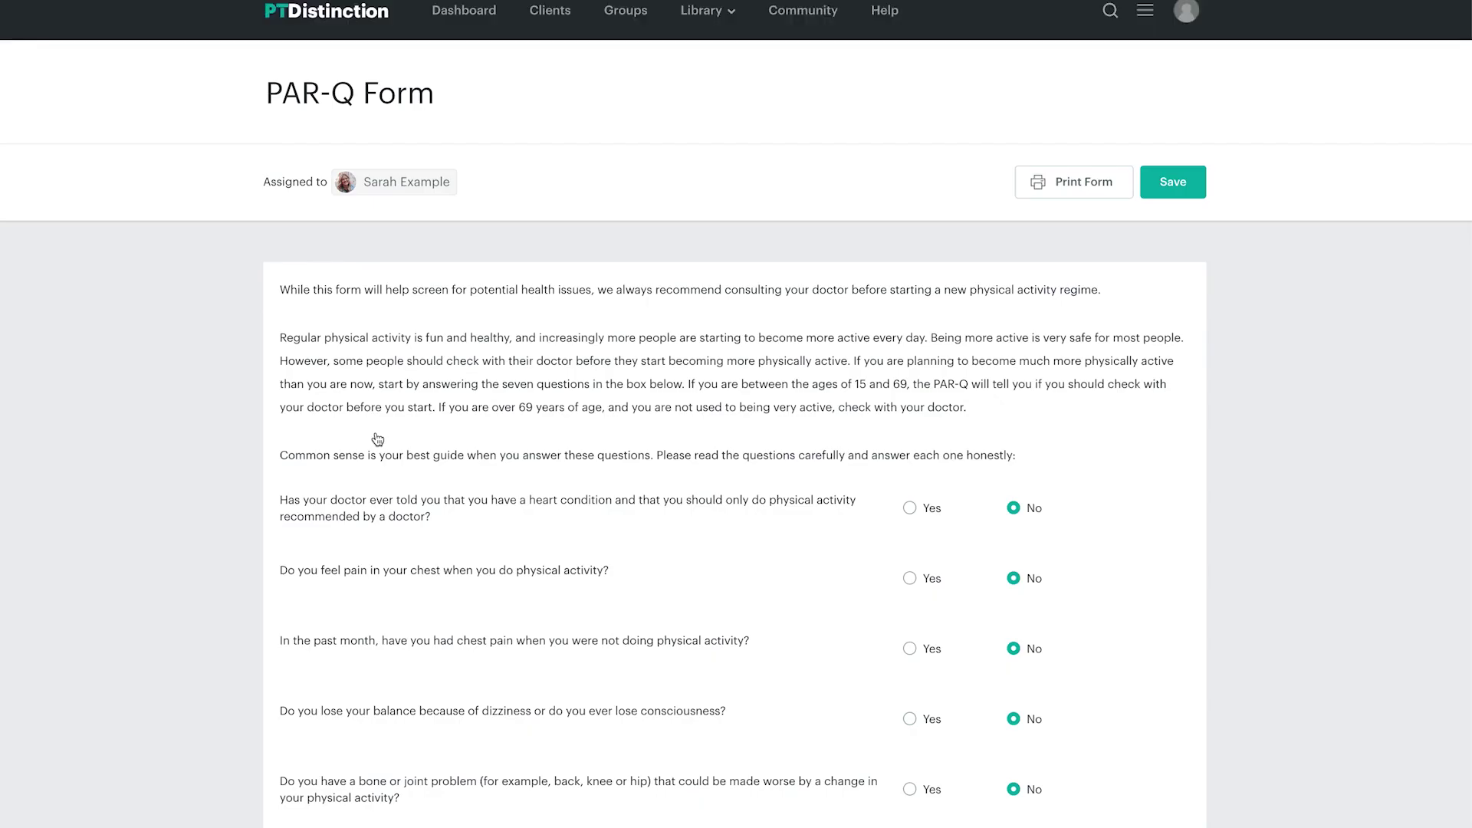
{"action": "scroll", "coordinate": [566, 287], "scroll_direction": "down", "scroll_amount": 3}
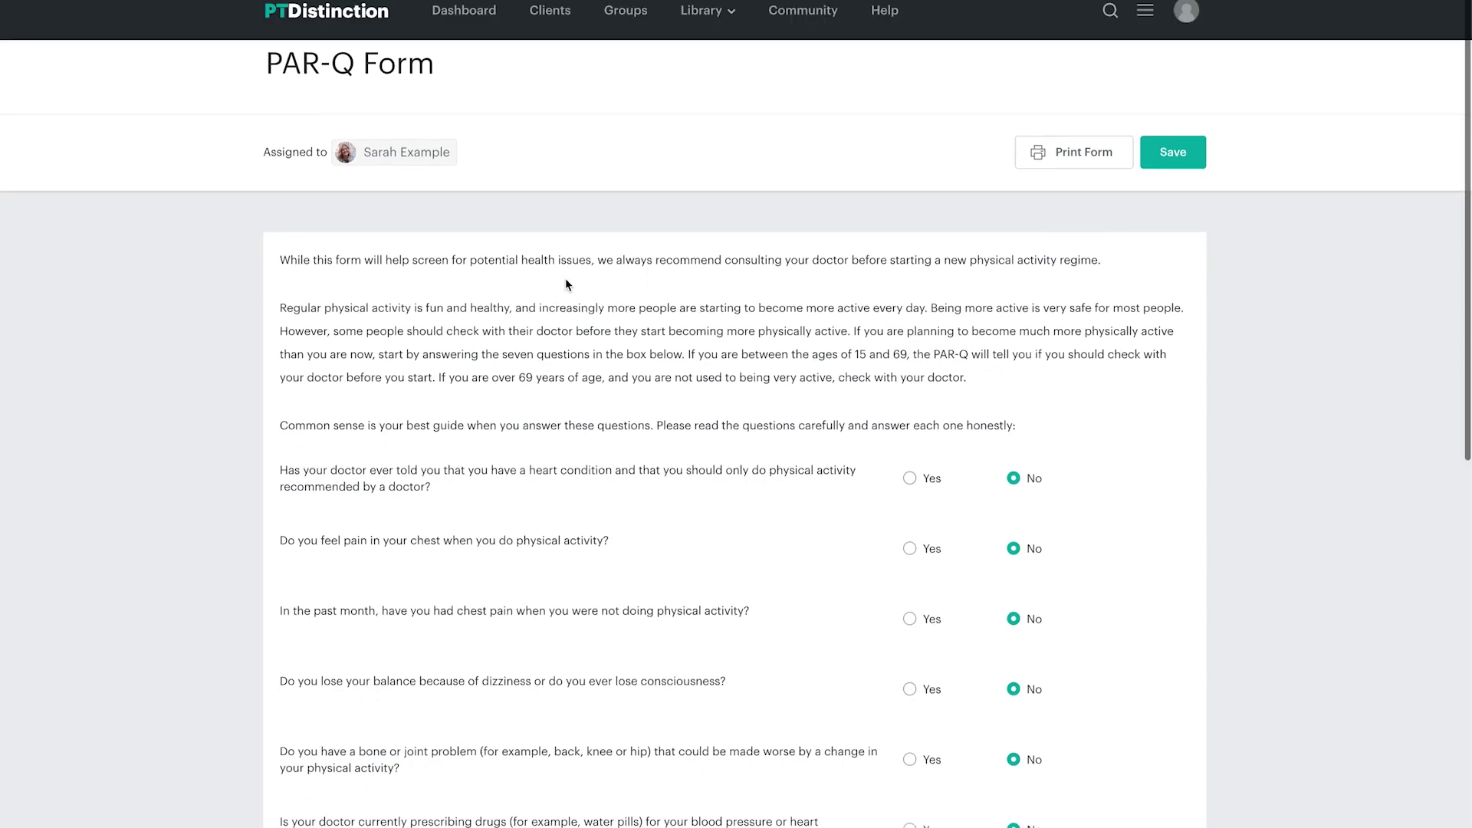
{"action": "scroll", "coordinate": [566, 284], "scroll_direction": "up", "scroll_amount": 3}
{"action": "scroll", "coordinate": [565, 285], "scroll_direction": "down", "scroll_amount": 6}
{"action": "scroll", "coordinate": [566, 284], "scroll_direction": "down", "scroll_amount": 2}
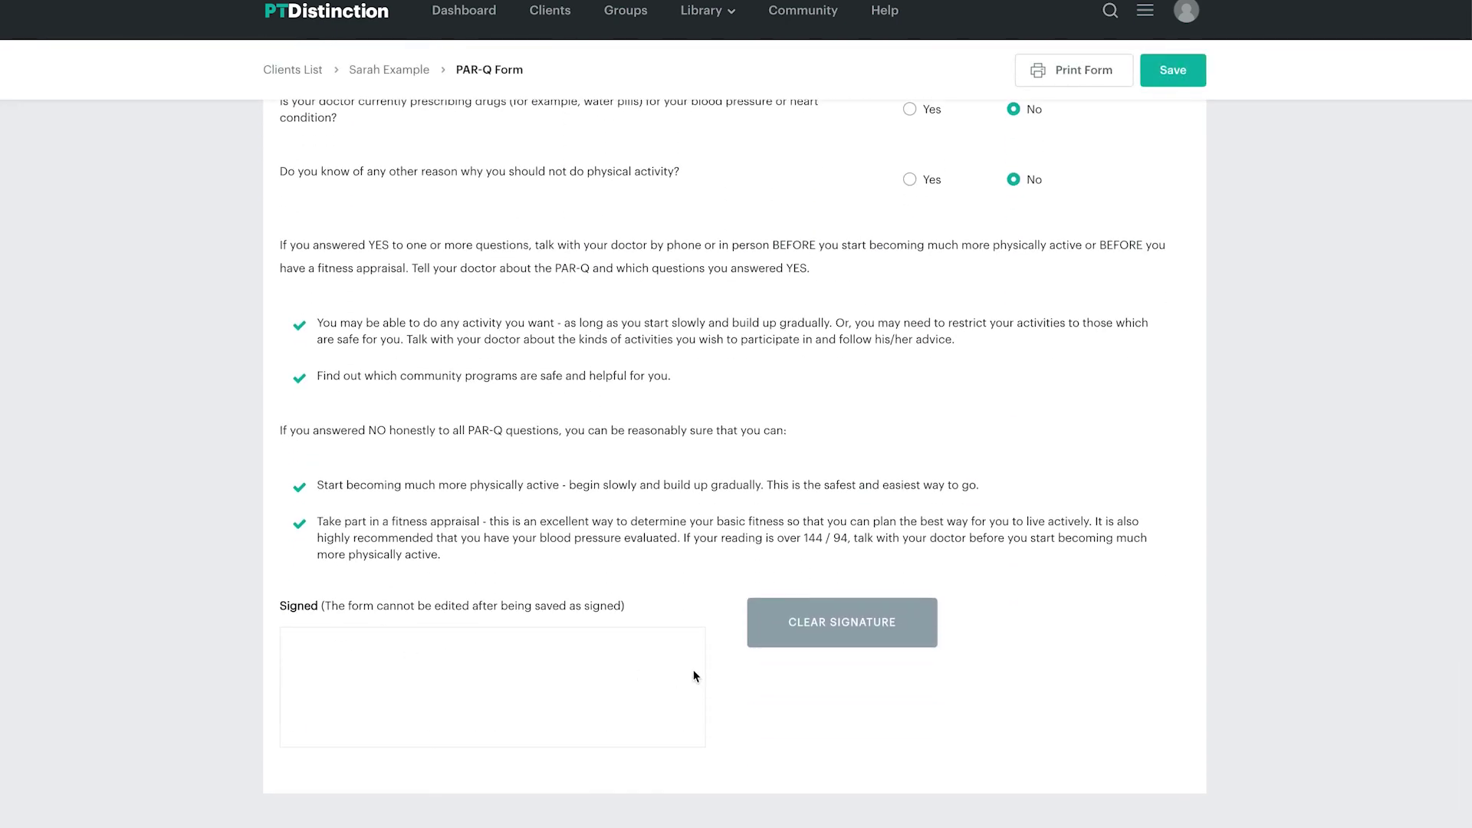
{"action": "scroll", "coordinate": [694, 663], "scroll_direction": "up", "scroll_amount": 5}
{"action": "scroll", "coordinate": [694, 664], "scroll_direction": "up", "scroll_amount": 4}
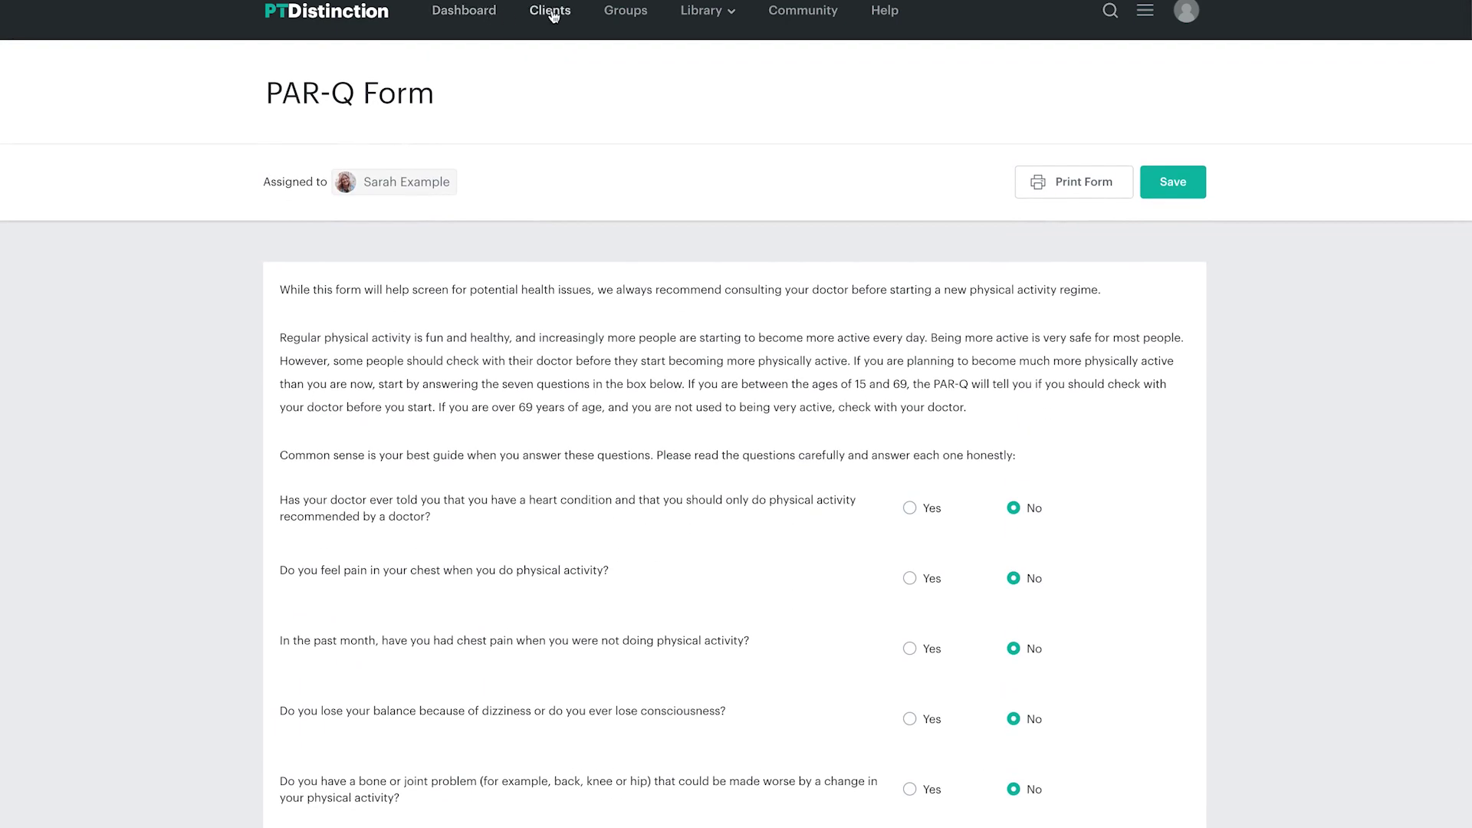
Step: Return to the client list, open the message conversation with the client, and close it without writing anything
{"action": "left_click", "coordinate": [552, 13]}
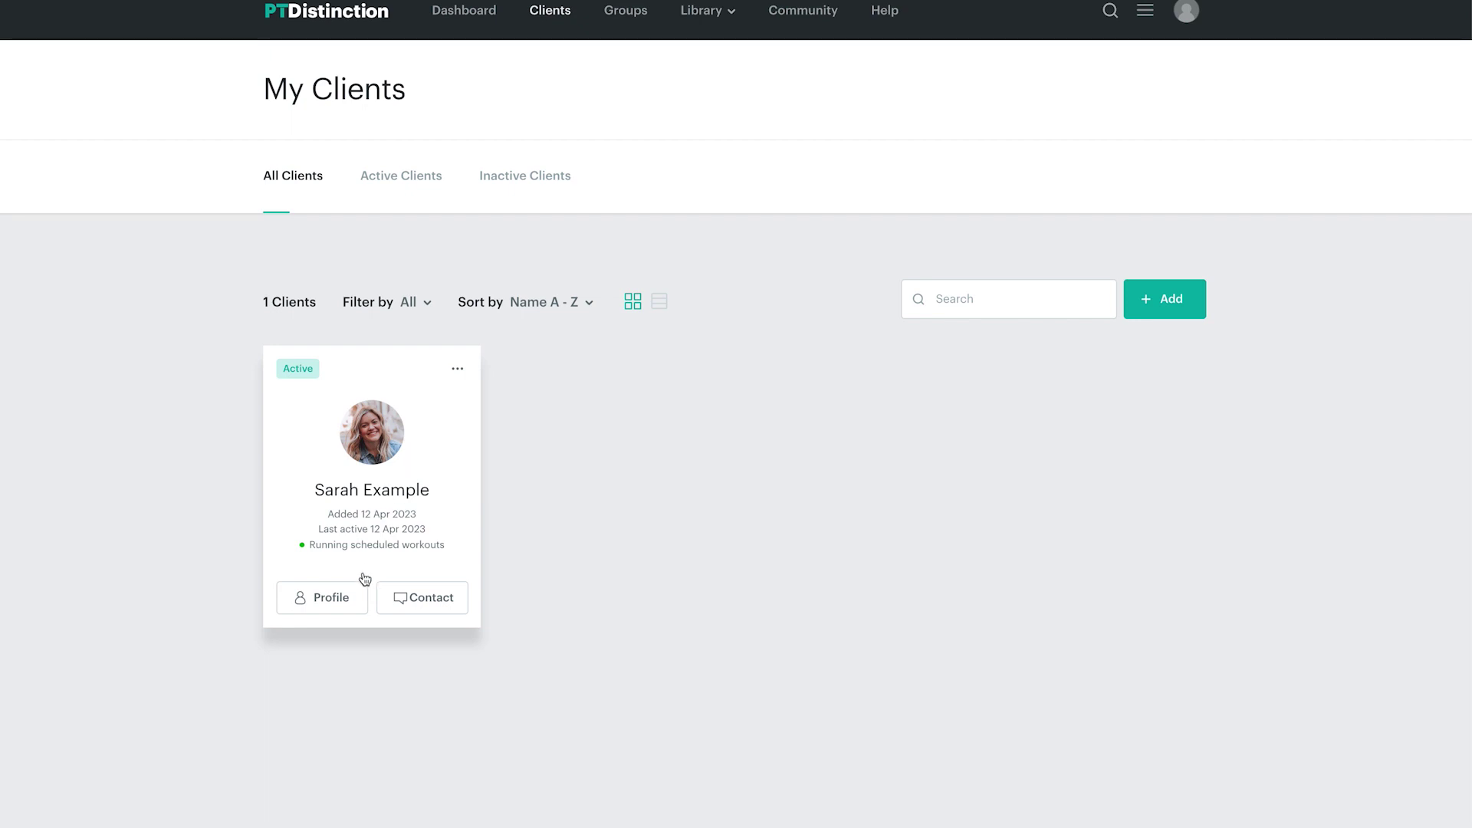
{"action": "left_click", "coordinate": [418, 595]}
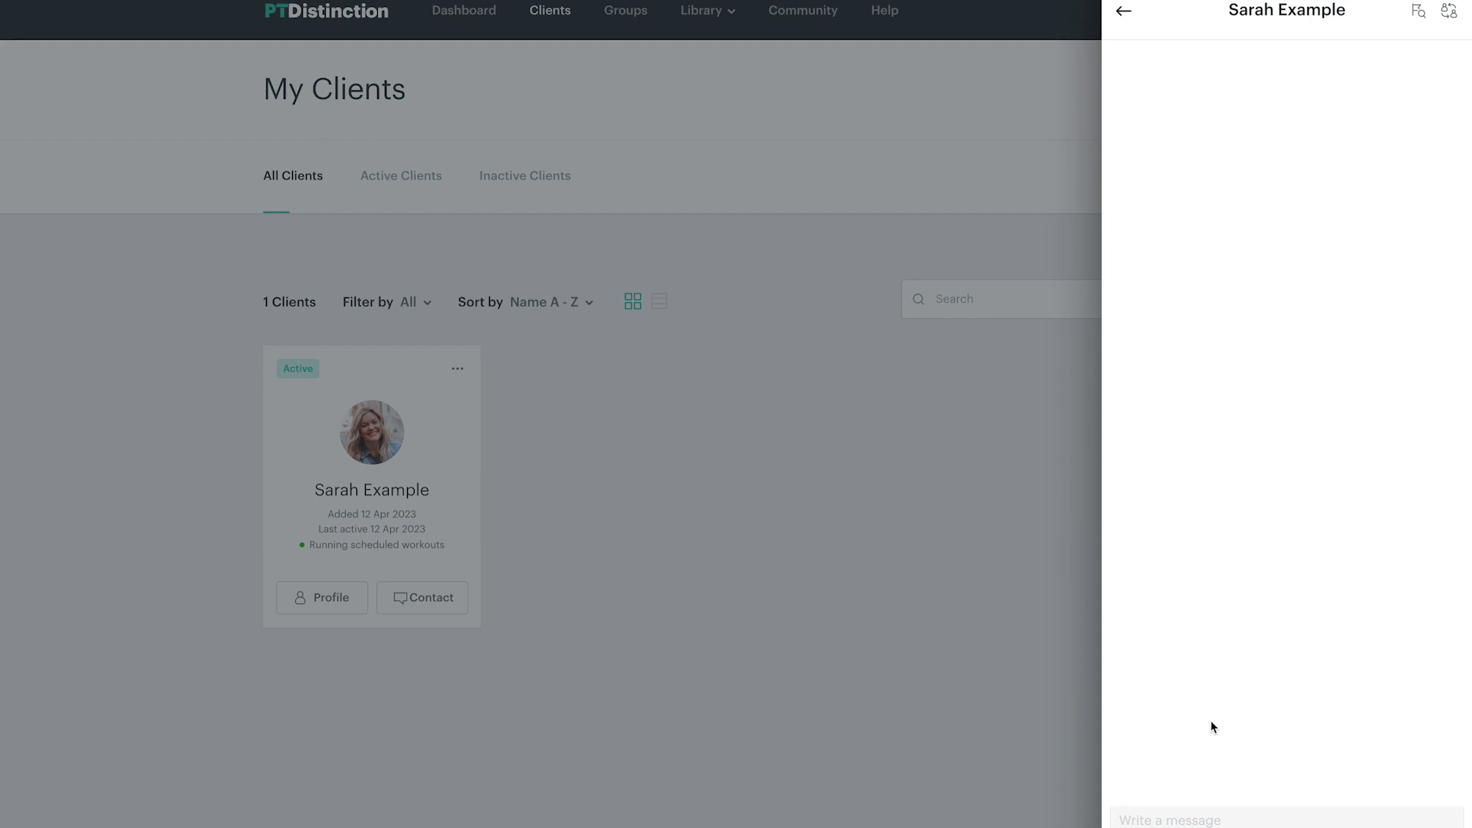
{"action": "left_click", "coordinate": [876, 523]}
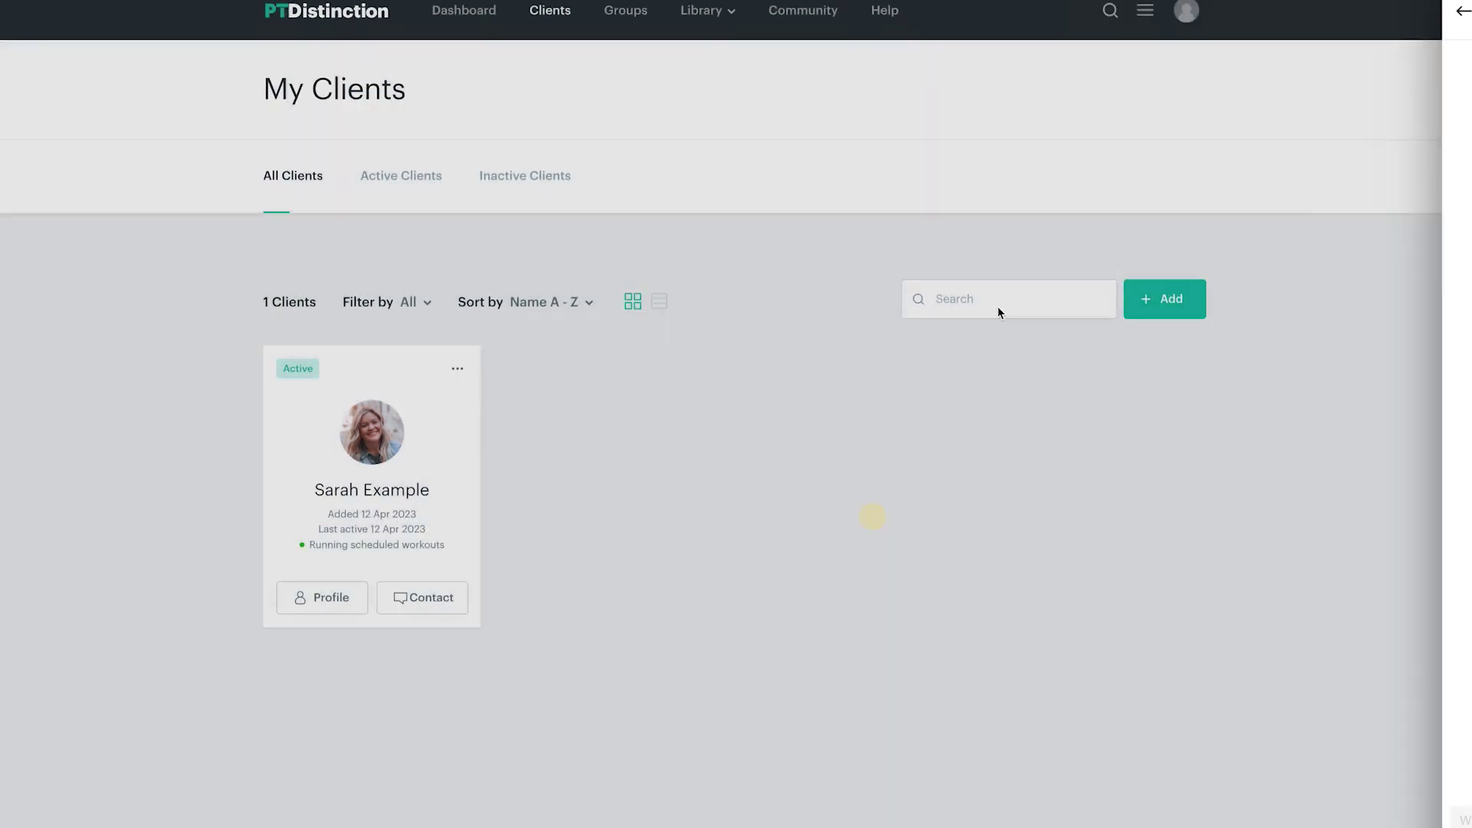
Step: Open the All Clients system group's dashboard and look over its client activity
{"action": "left_click", "coordinate": [625, 16]}
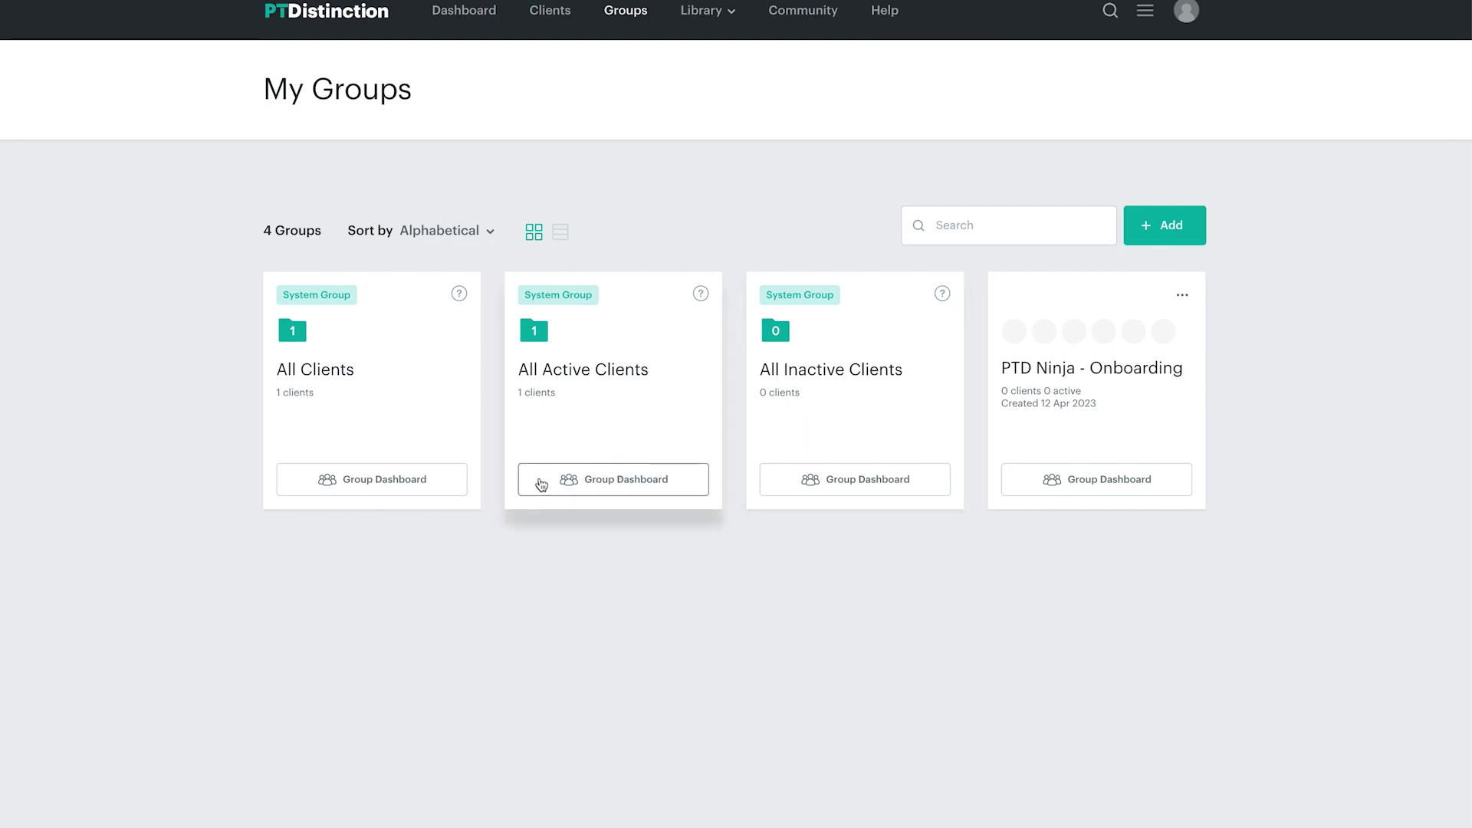
{"action": "left_click", "coordinate": [401, 476]}
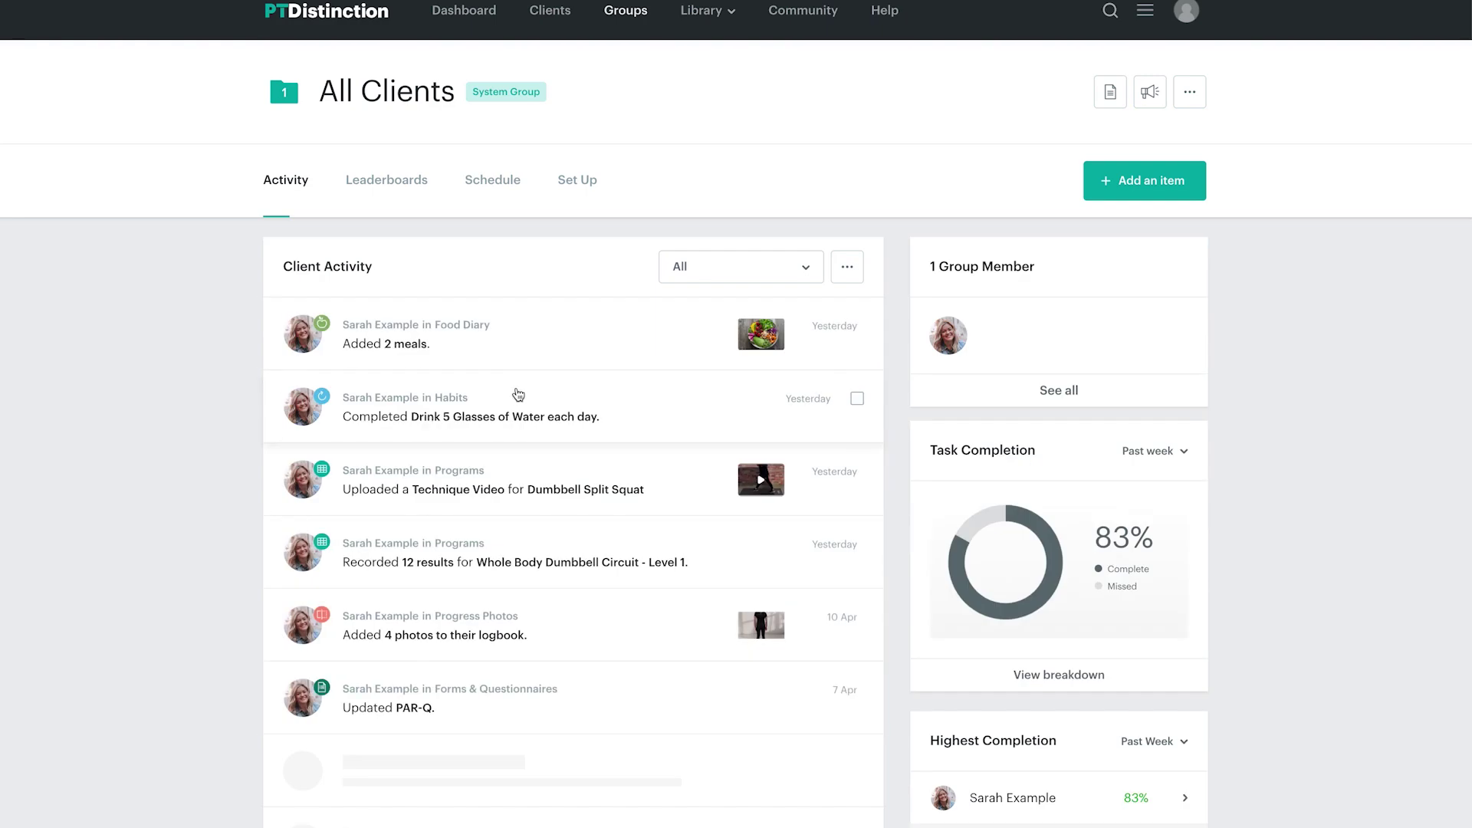
{"action": "scroll", "coordinate": [521, 394], "scroll_direction": "down", "scroll_amount": 1}
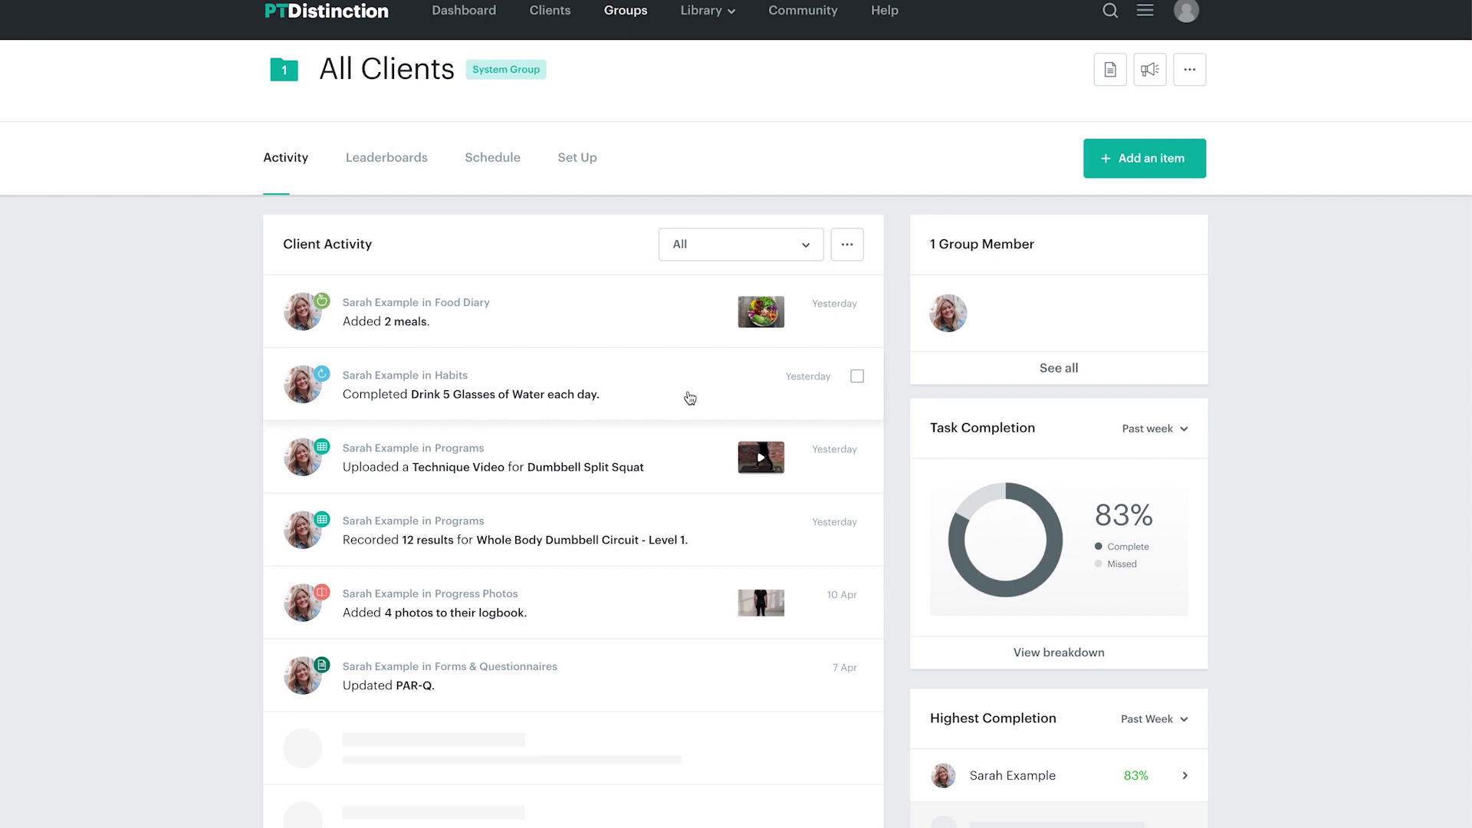
Step: Look through the All Clients group's activity list, task completion chart and highest and lowest completion rankings
{"action": "scroll", "coordinate": [687, 397], "scroll_direction": "down", "scroll_amount": 2}
{"action": "scroll", "coordinate": [689, 395], "scroll_direction": "down", "scroll_amount": 7}
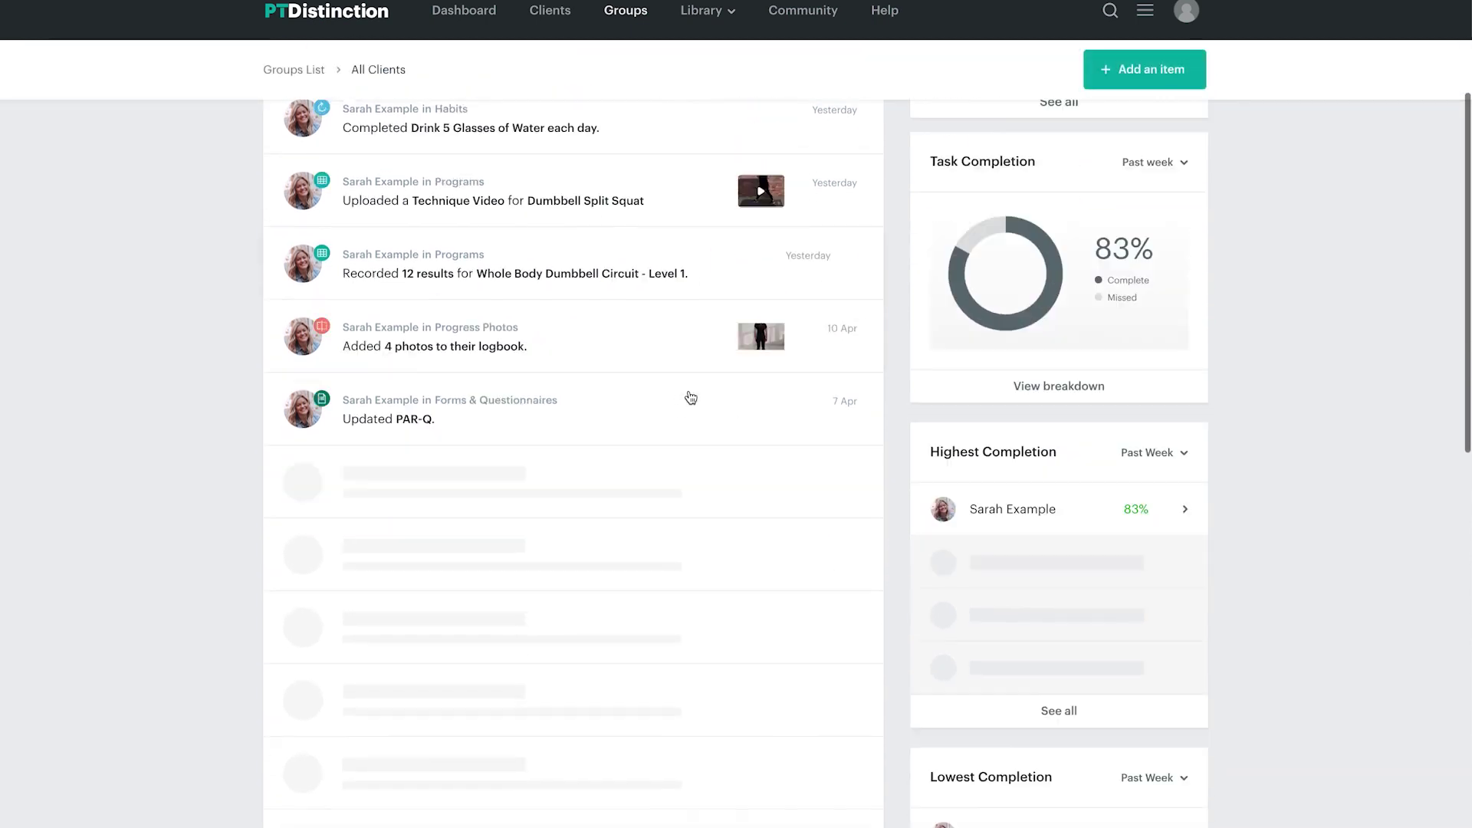
{"action": "scroll", "coordinate": [690, 397], "scroll_direction": "up", "scroll_amount": 10}
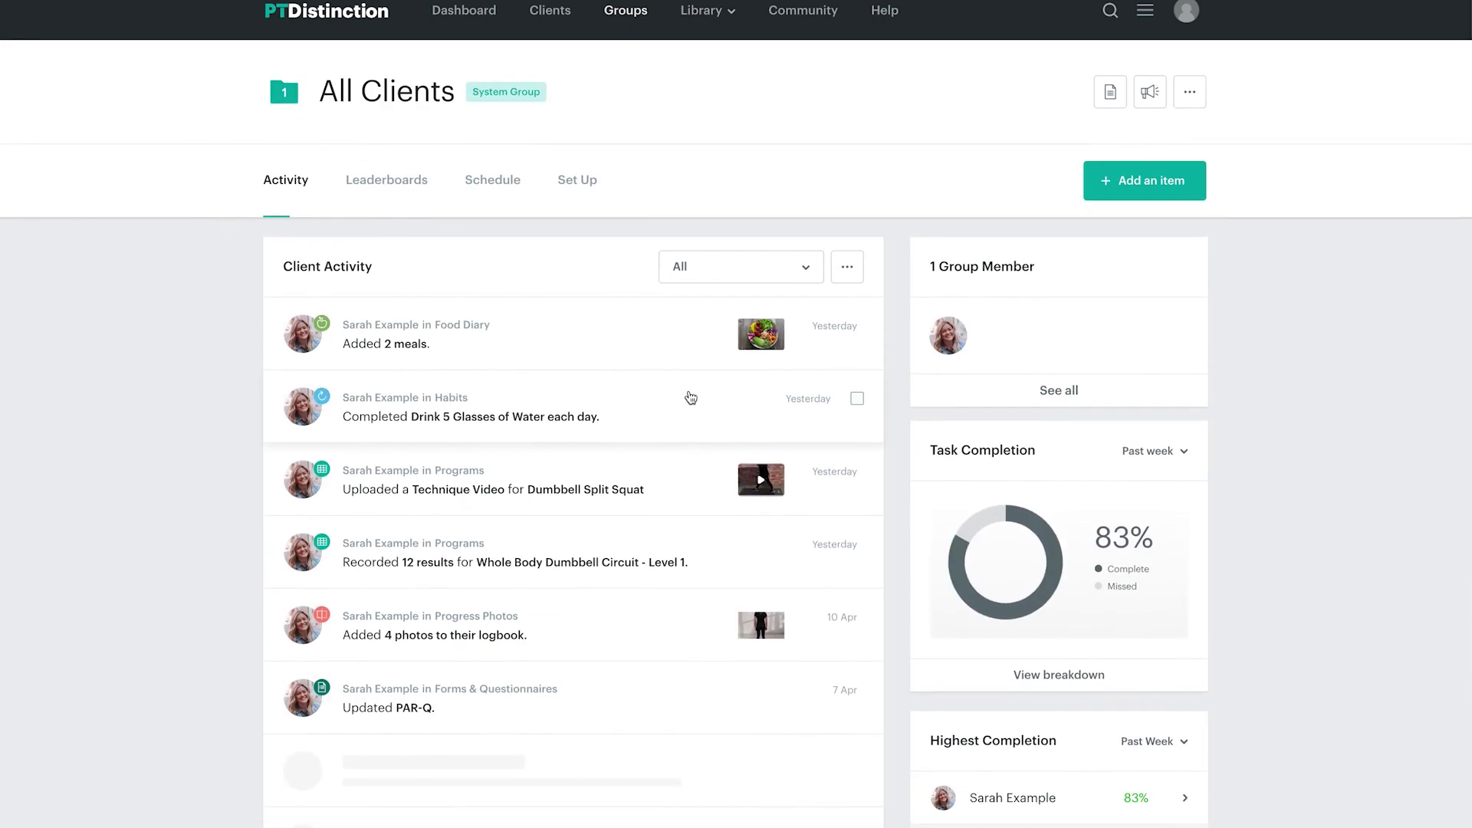
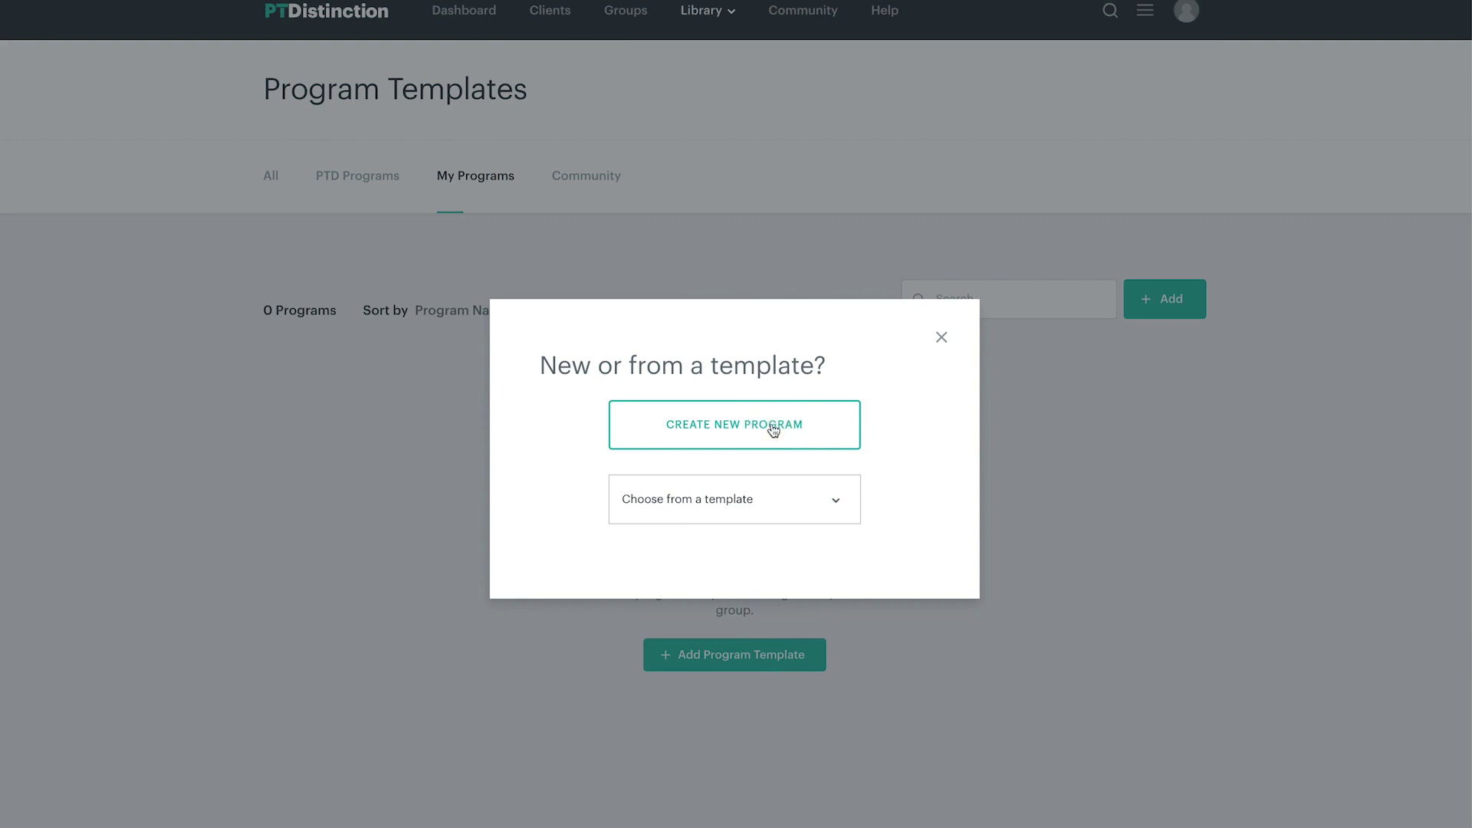
Step: Create a new program template, search its exercises for "chest" and add Machine Fly to Section 1 of Workout 1
{"action": "left_click", "coordinate": [773, 431]}
{"action": "left_click", "coordinate": [393, 469]}
{"action": "type", "text": "chest"}
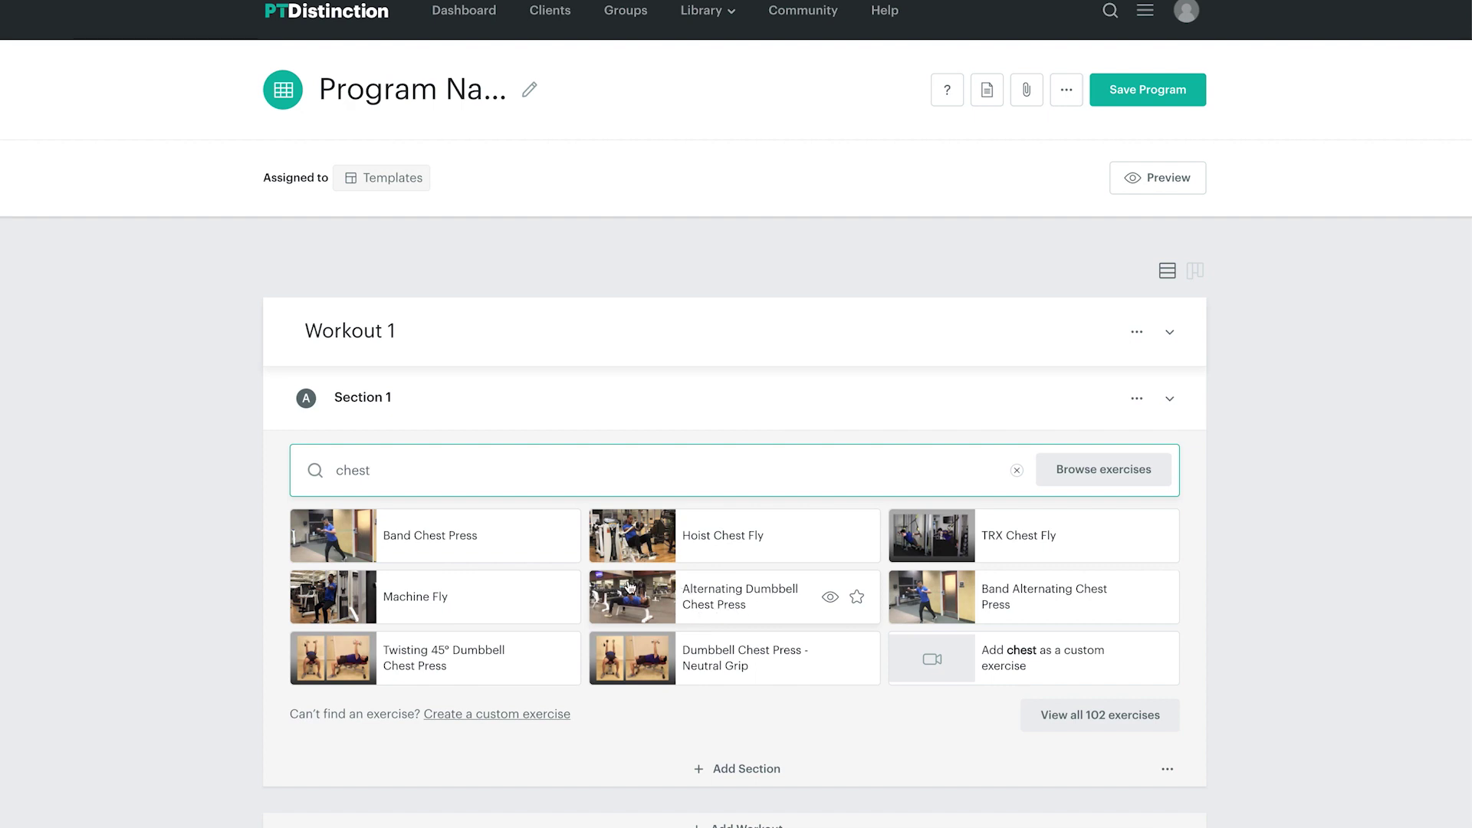
{"action": "left_click", "coordinate": [408, 595]}
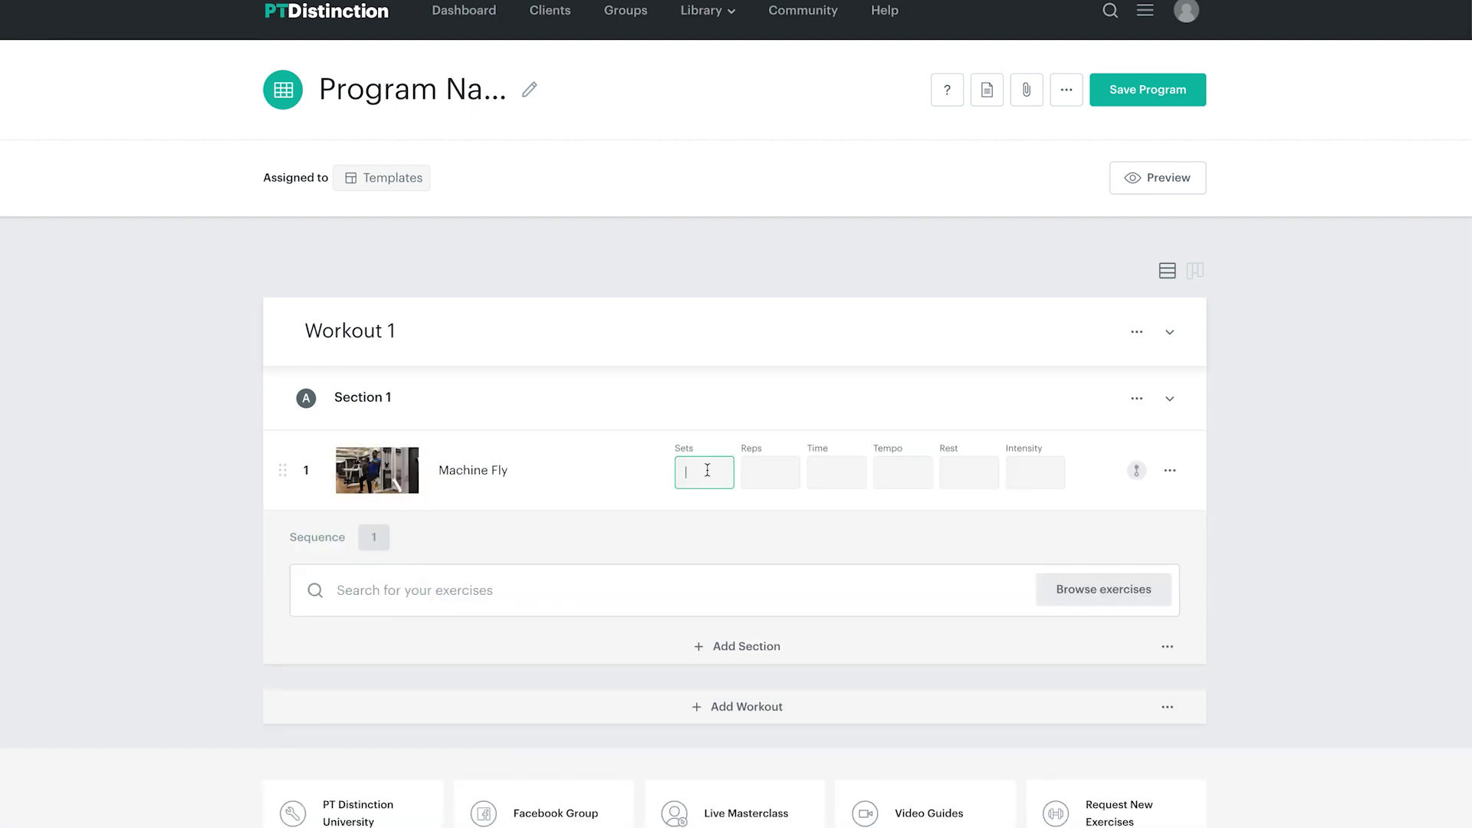
Step: Set the Machine Fly exercise to 3 sets and 12 reps
{"action": "type", "text": "3"}
{"action": "left_click", "coordinate": [758, 470]}
{"action": "key", "text": "Tab"}
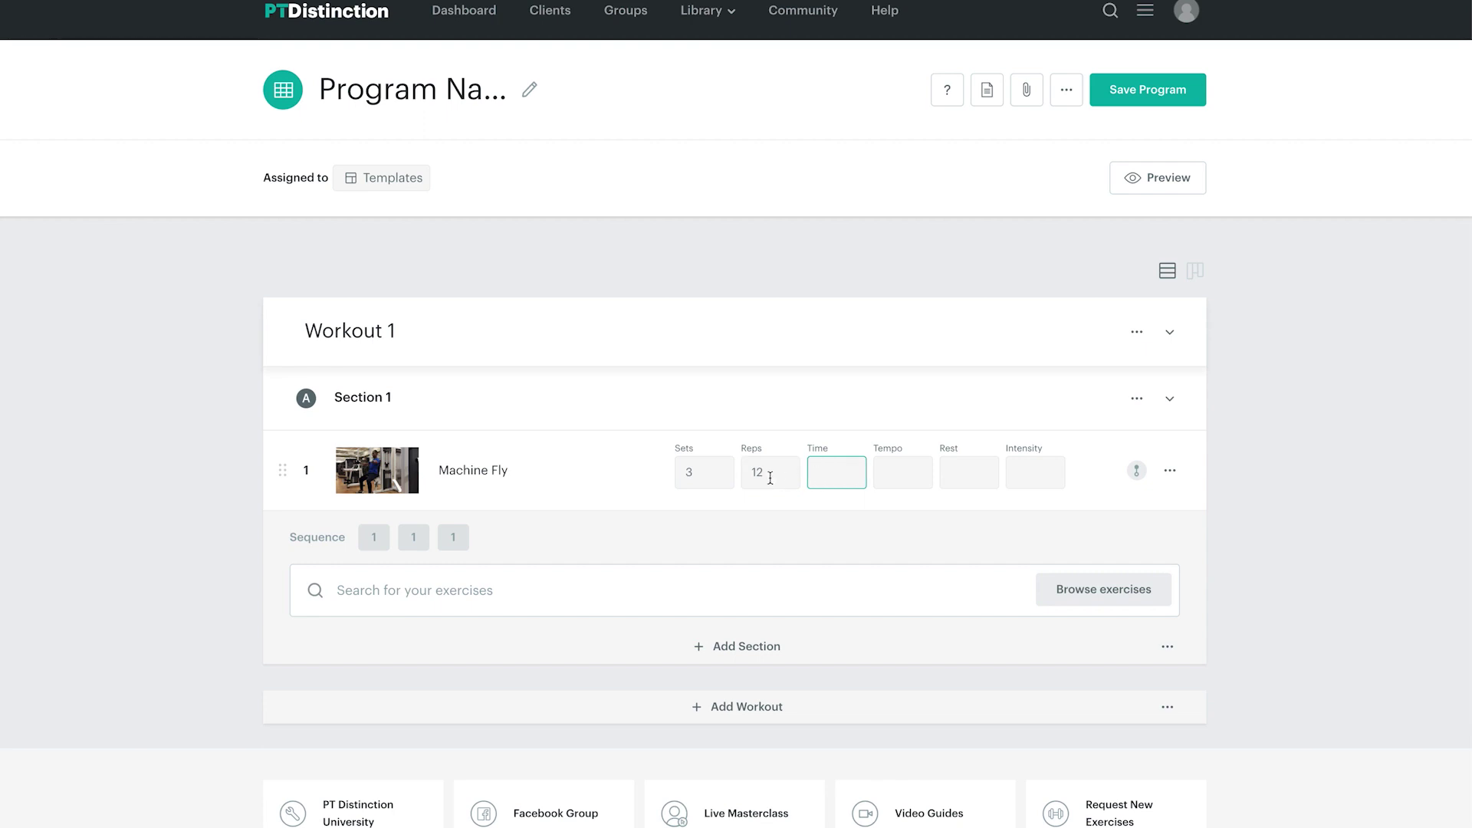
Step: Search for "chest" again and add Dumbbell Chest Press - Neutral Grip as the second exercise in Section 1
{"action": "left_click", "coordinate": [387, 588]}
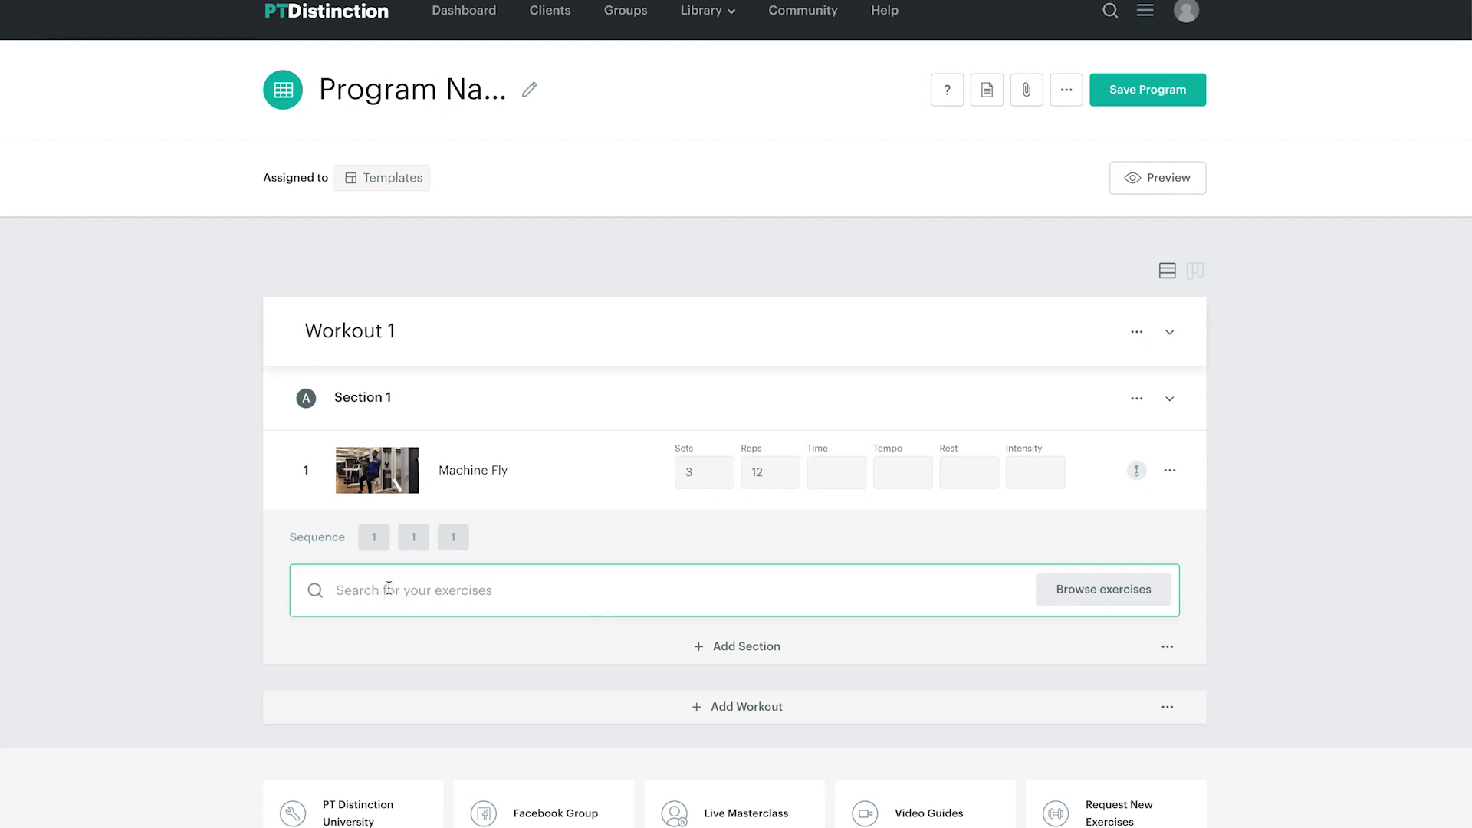
{"action": "type", "text": "chest"}
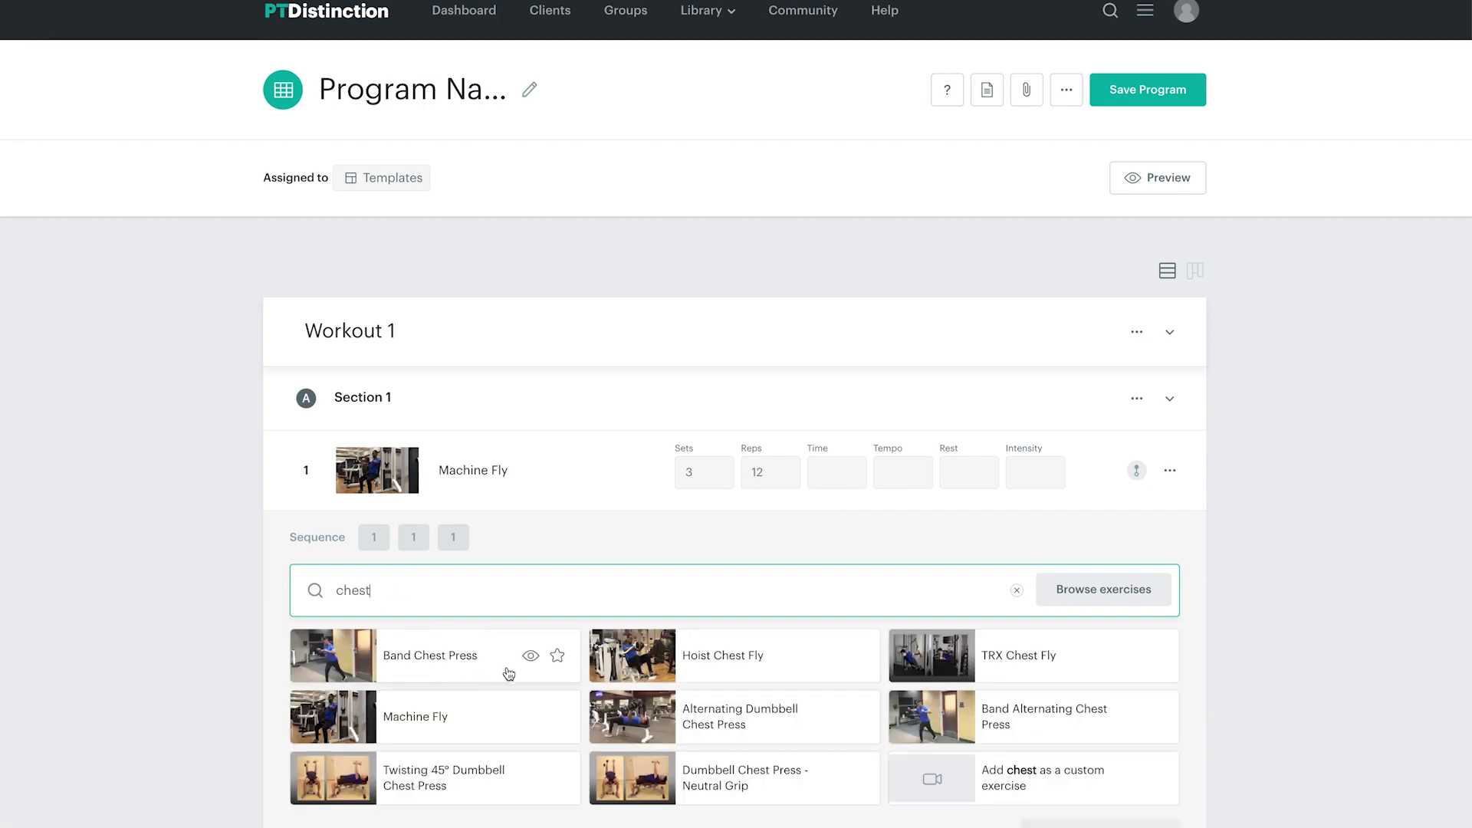
{"action": "left_click", "coordinate": [734, 775]}
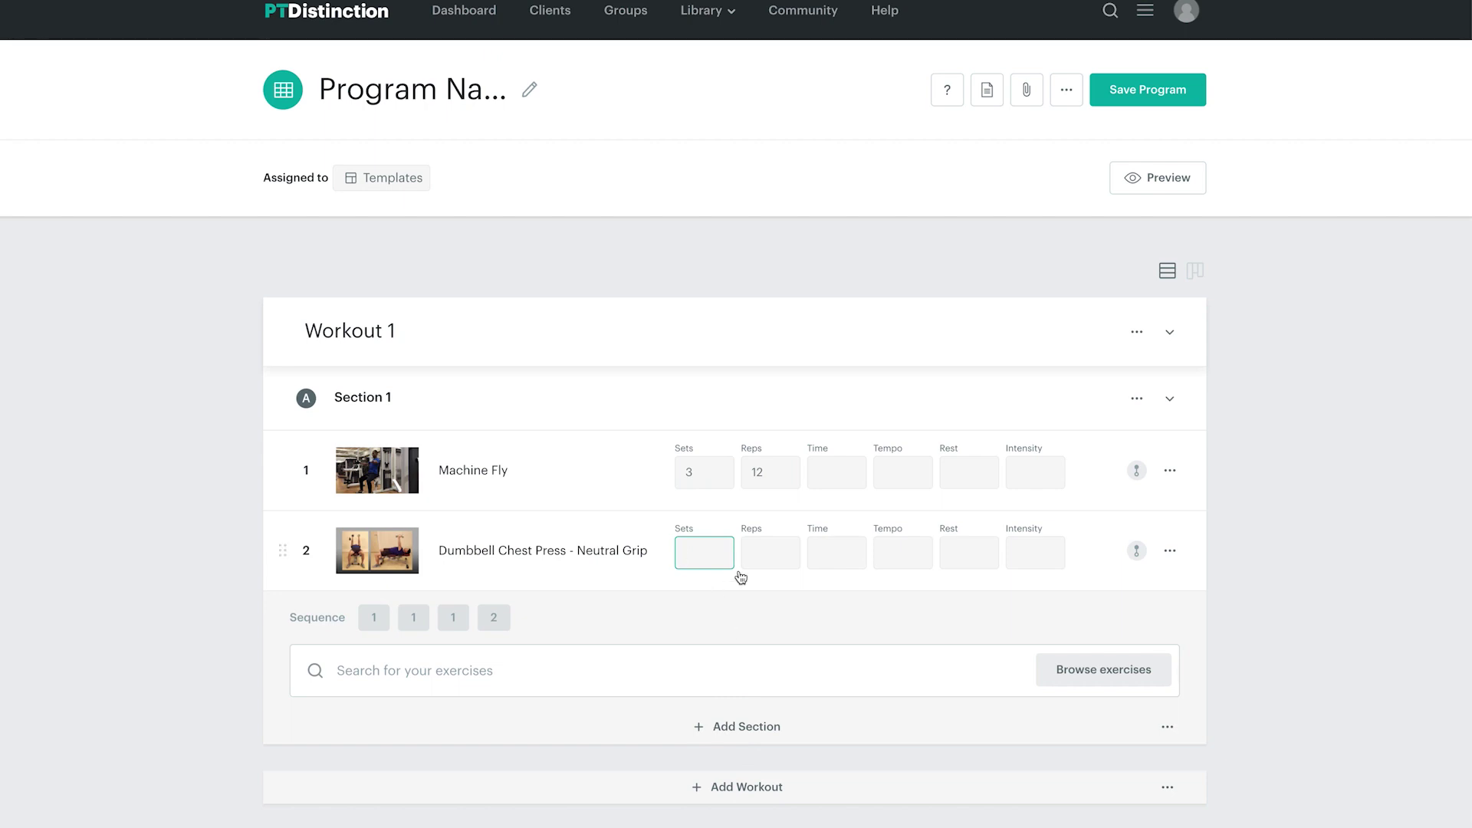
Step: View the available options for Workout 1, close them without choosing any, and look over the program layout
{"action": "left_click", "coordinate": [1138, 332]}
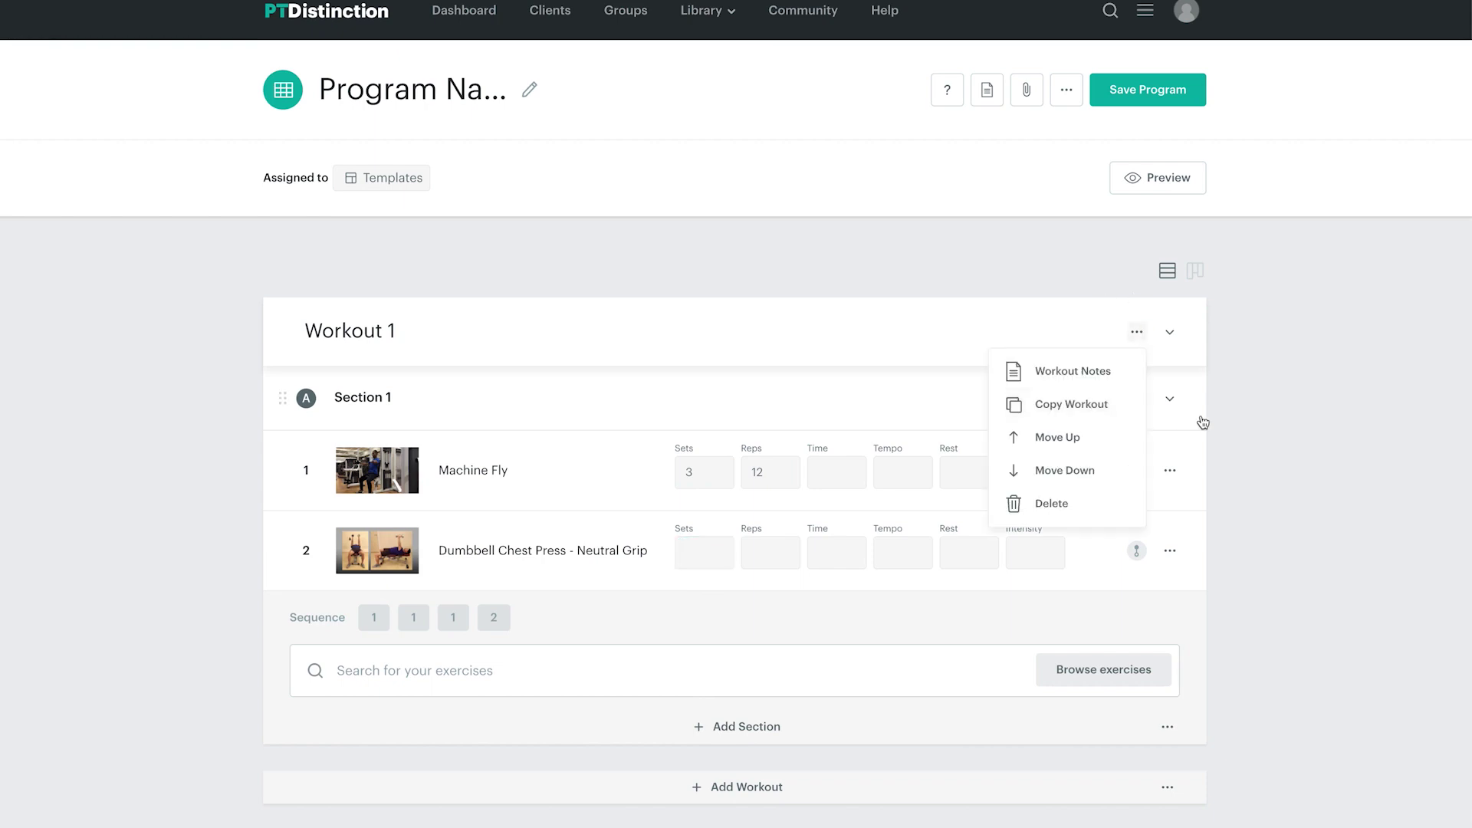
{"action": "left_click", "coordinate": [1210, 393]}
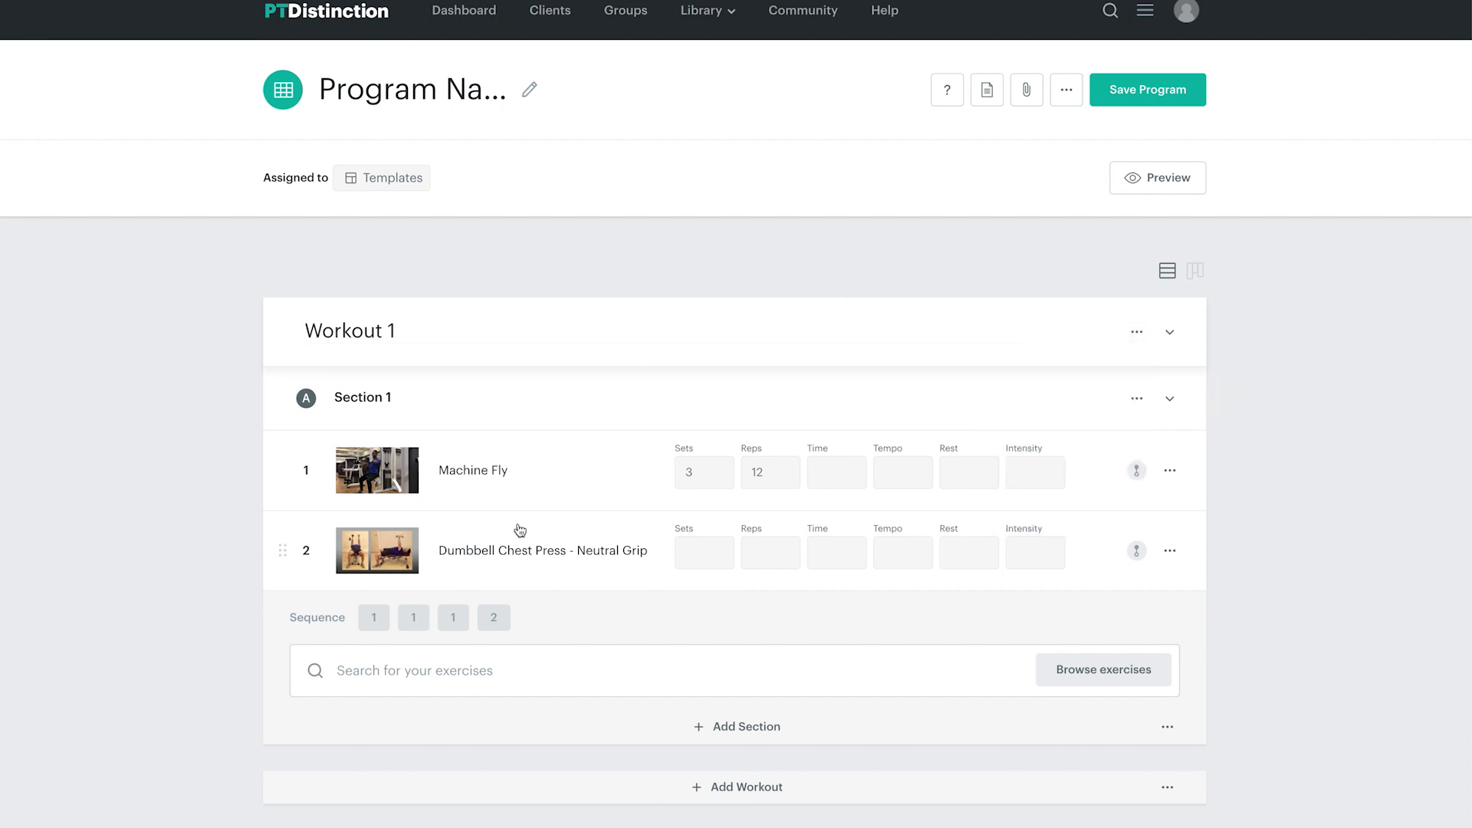
{"action": "scroll", "coordinate": [519, 530], "scroll_direction": "down", "scroll_amount": 2}
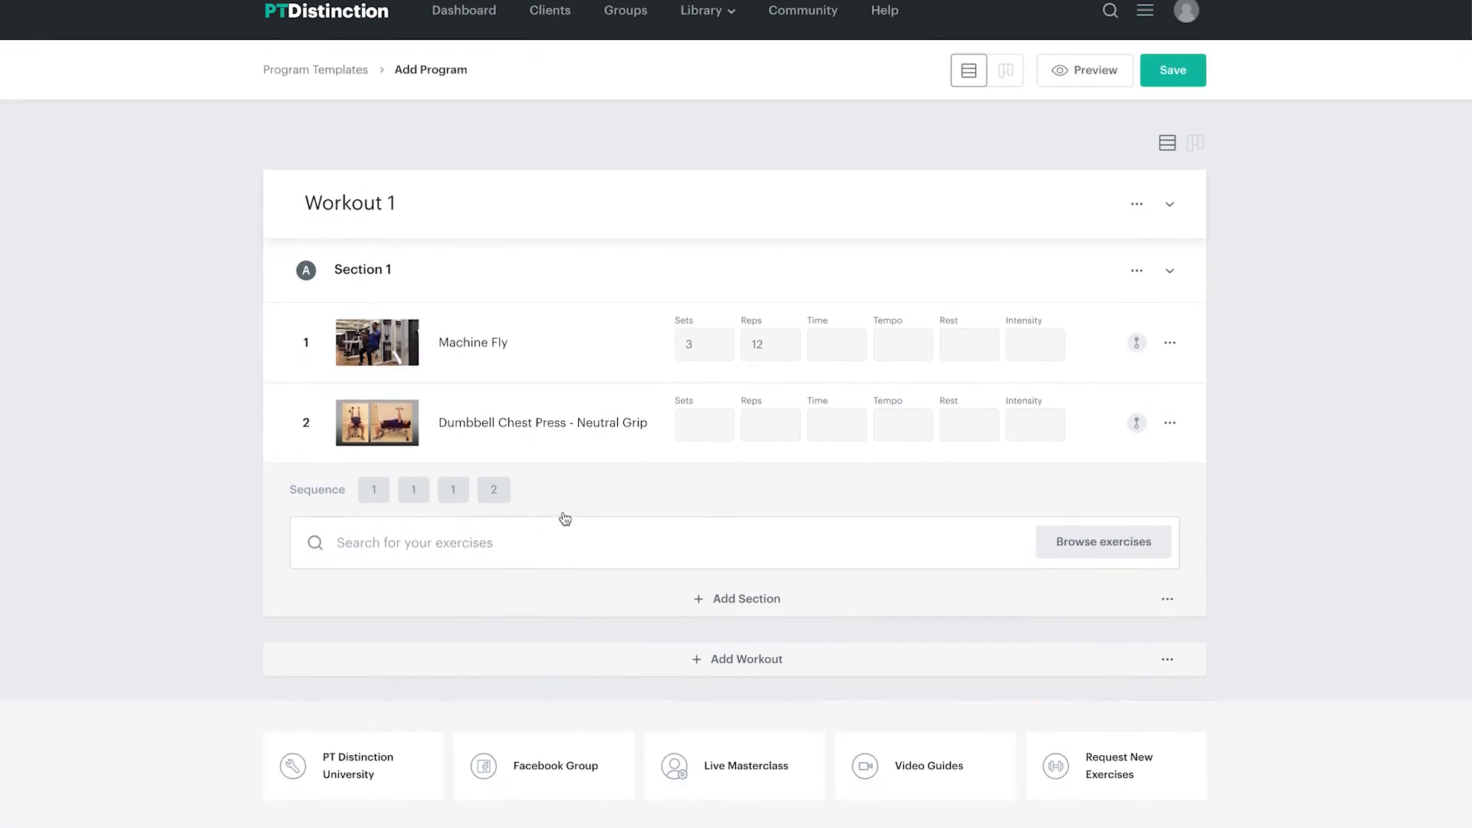
{"action": "scroll", "coordinate": [567, 519], "scroll_direction": "up", "scroll_amount": 2}
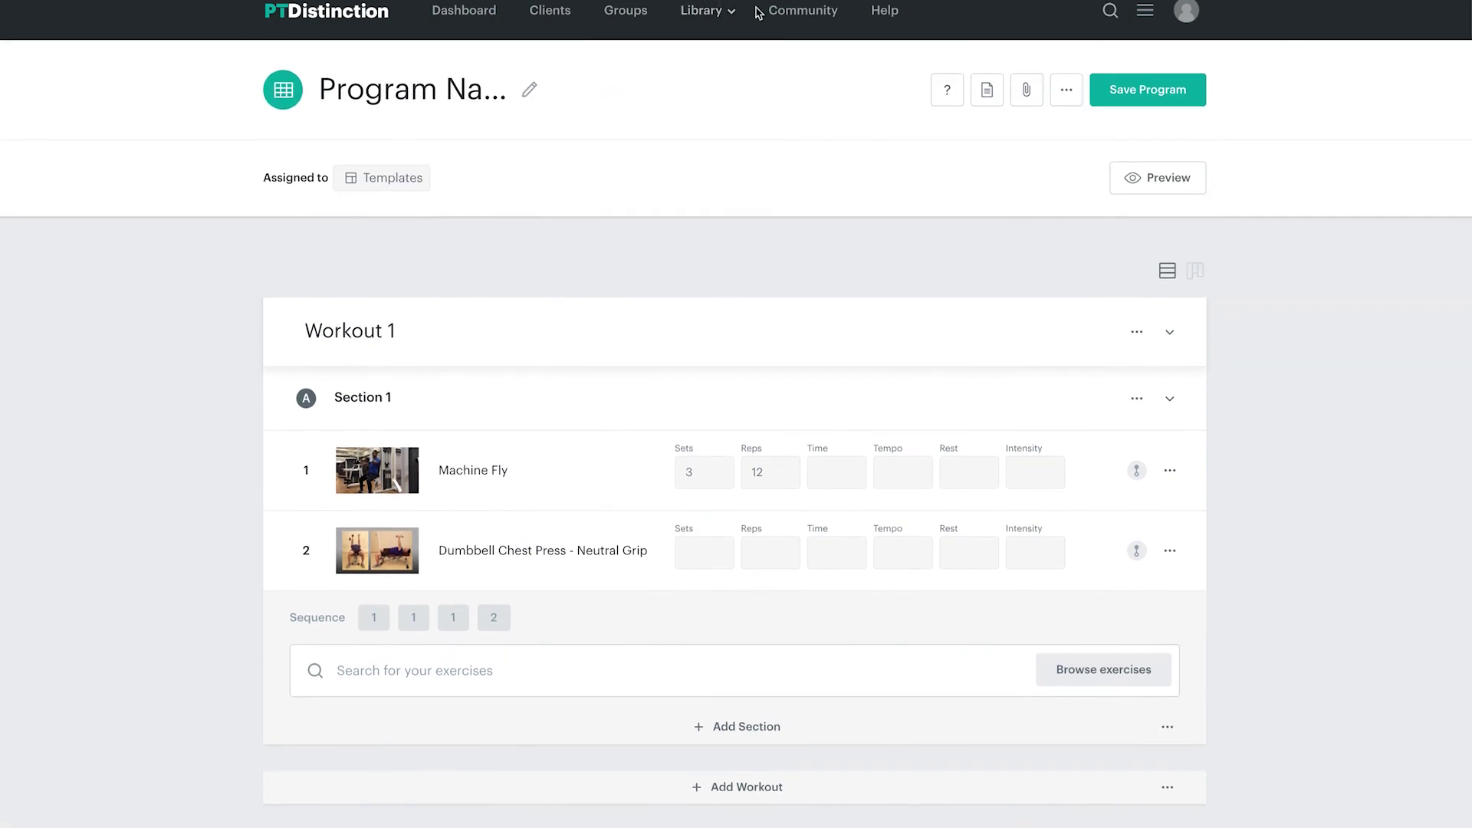
Step: Leave the program editor for the exercise library and look over its exercise types and list
{"action": "mouse_move", "coordinate": [699, 15]}
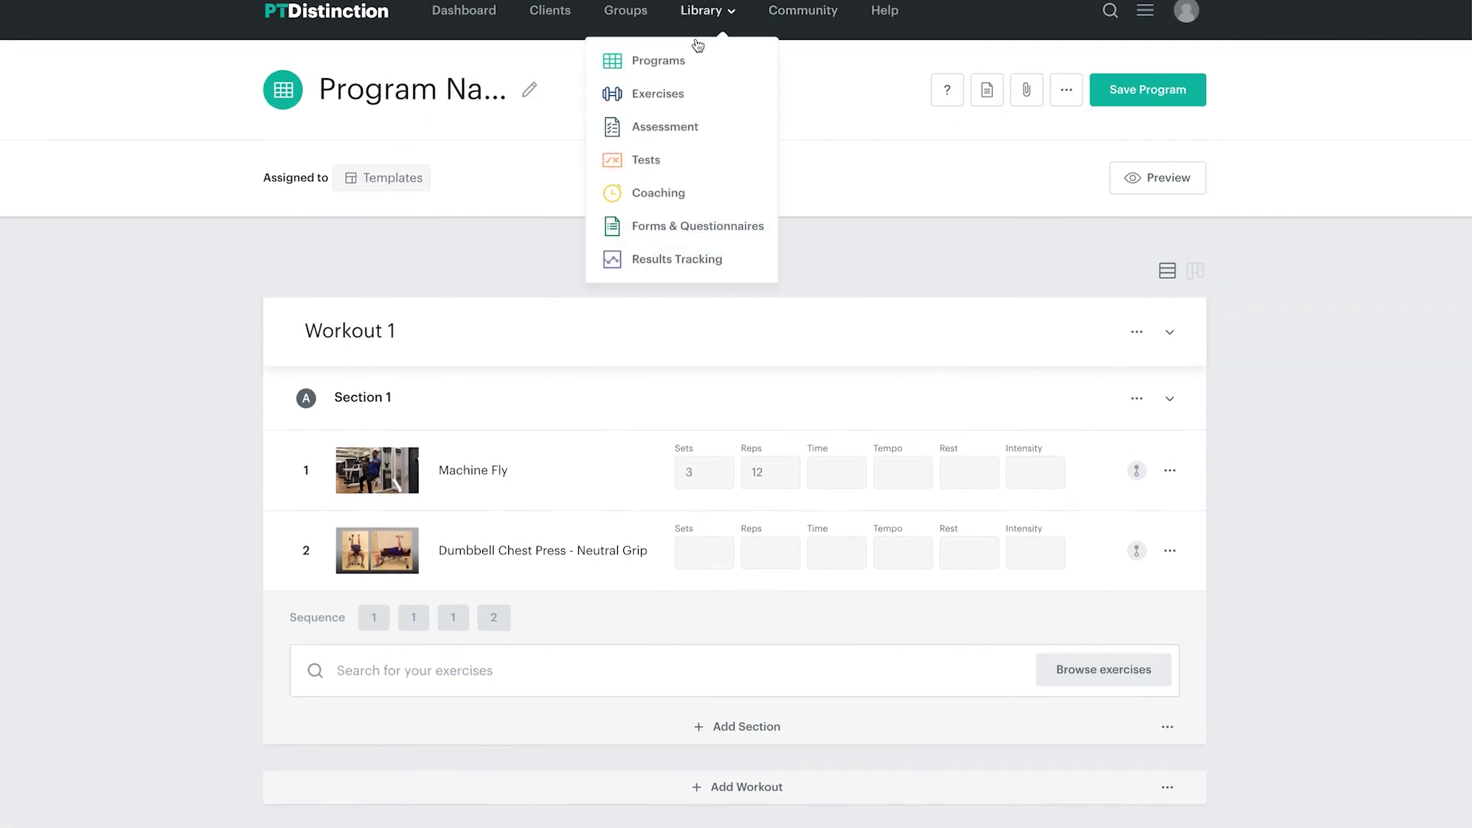
{"action": "left_click", "coordinate": [672, 94]}
{"action": "left_click", "coordinate": [975, 643]}
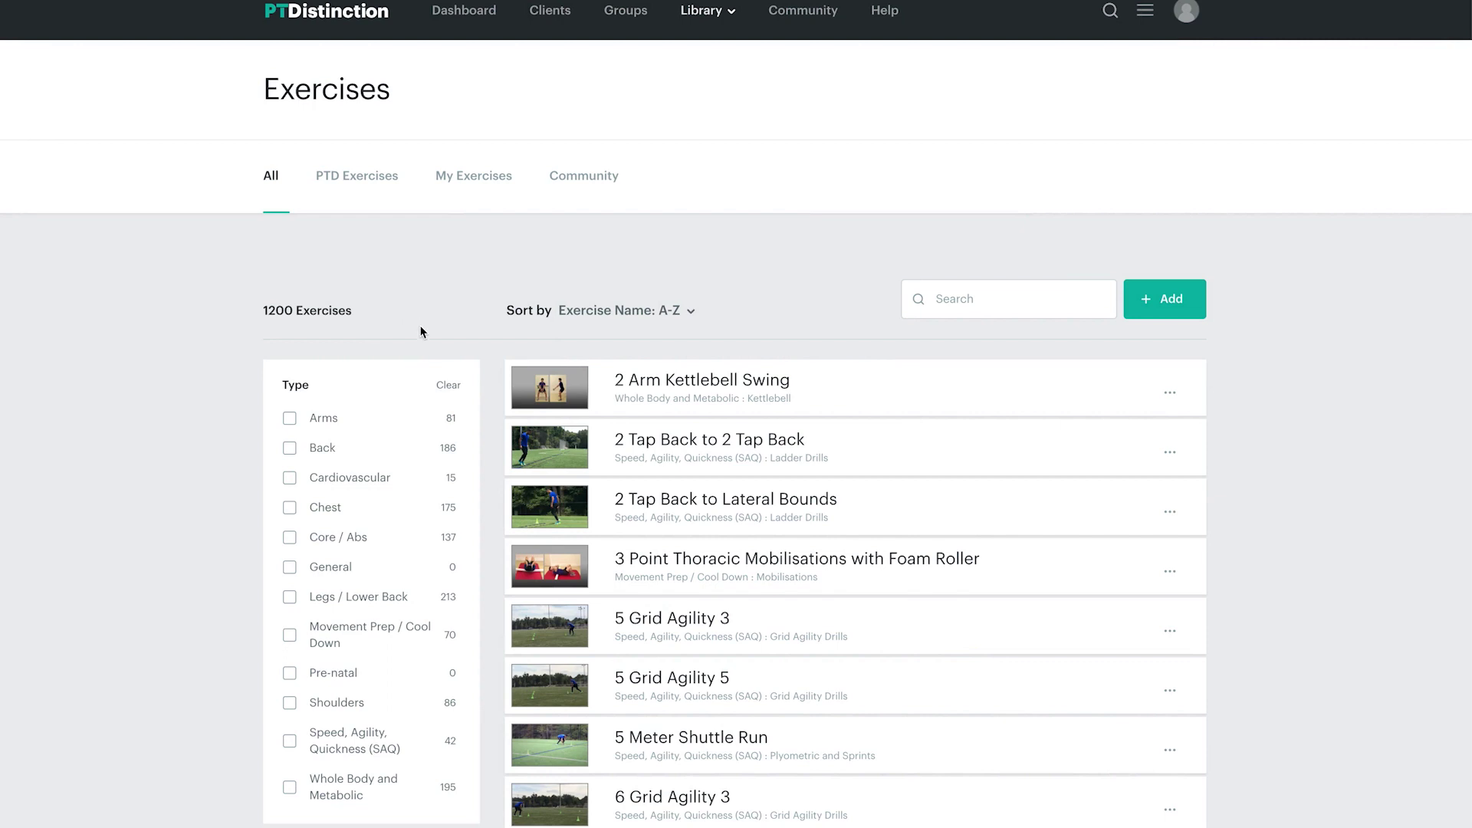
{"action": "scroll", "coordinate": [490, 471], "scroll_direction": "down", "scroll_amount": 1}
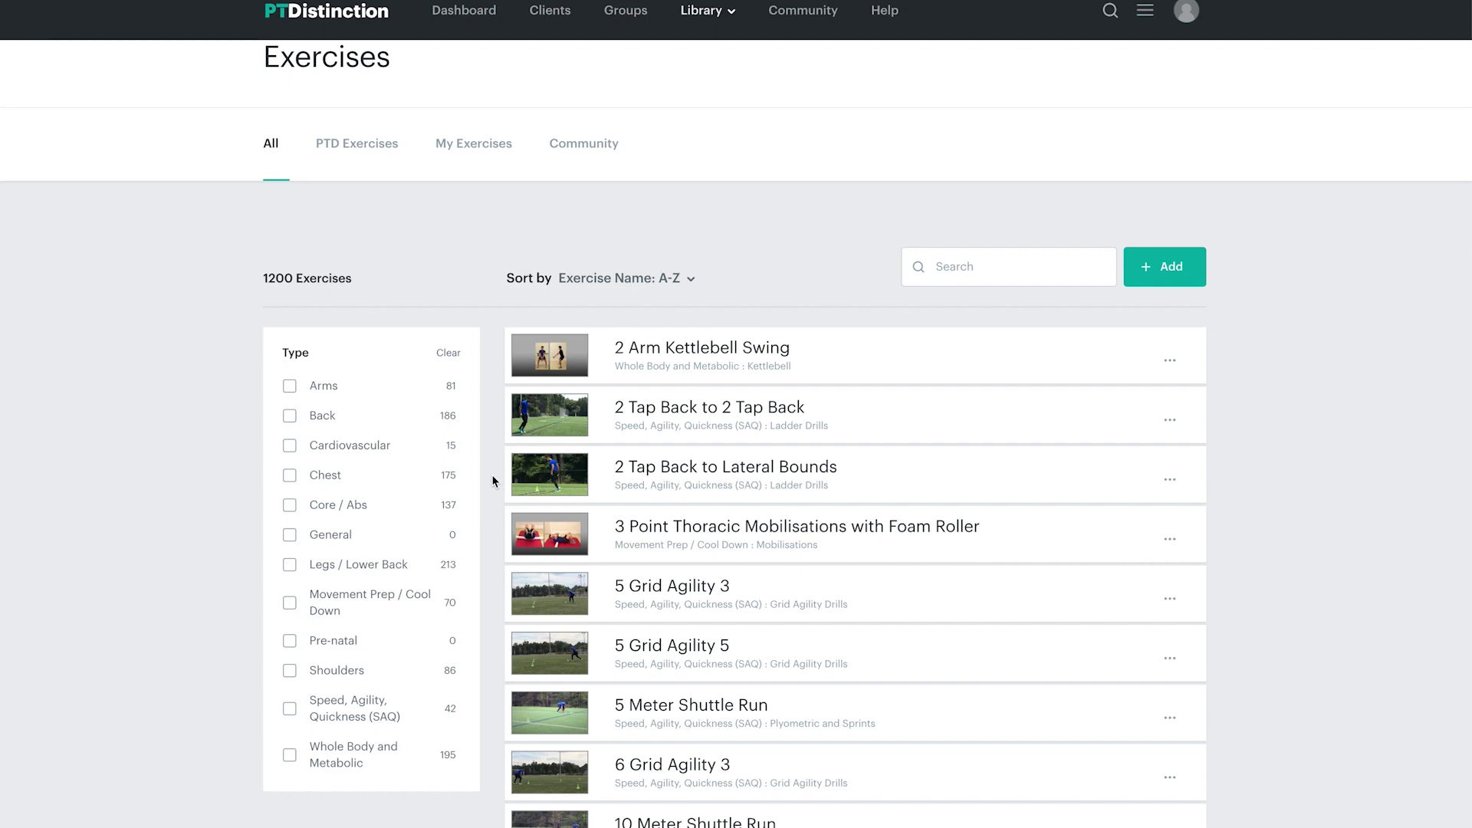
Step: Open the form for adding a custom exercise, look through its name, category, video and photo fields, and close it unfilled
{"action": "left_click", "coordinate": [1169, 270]}
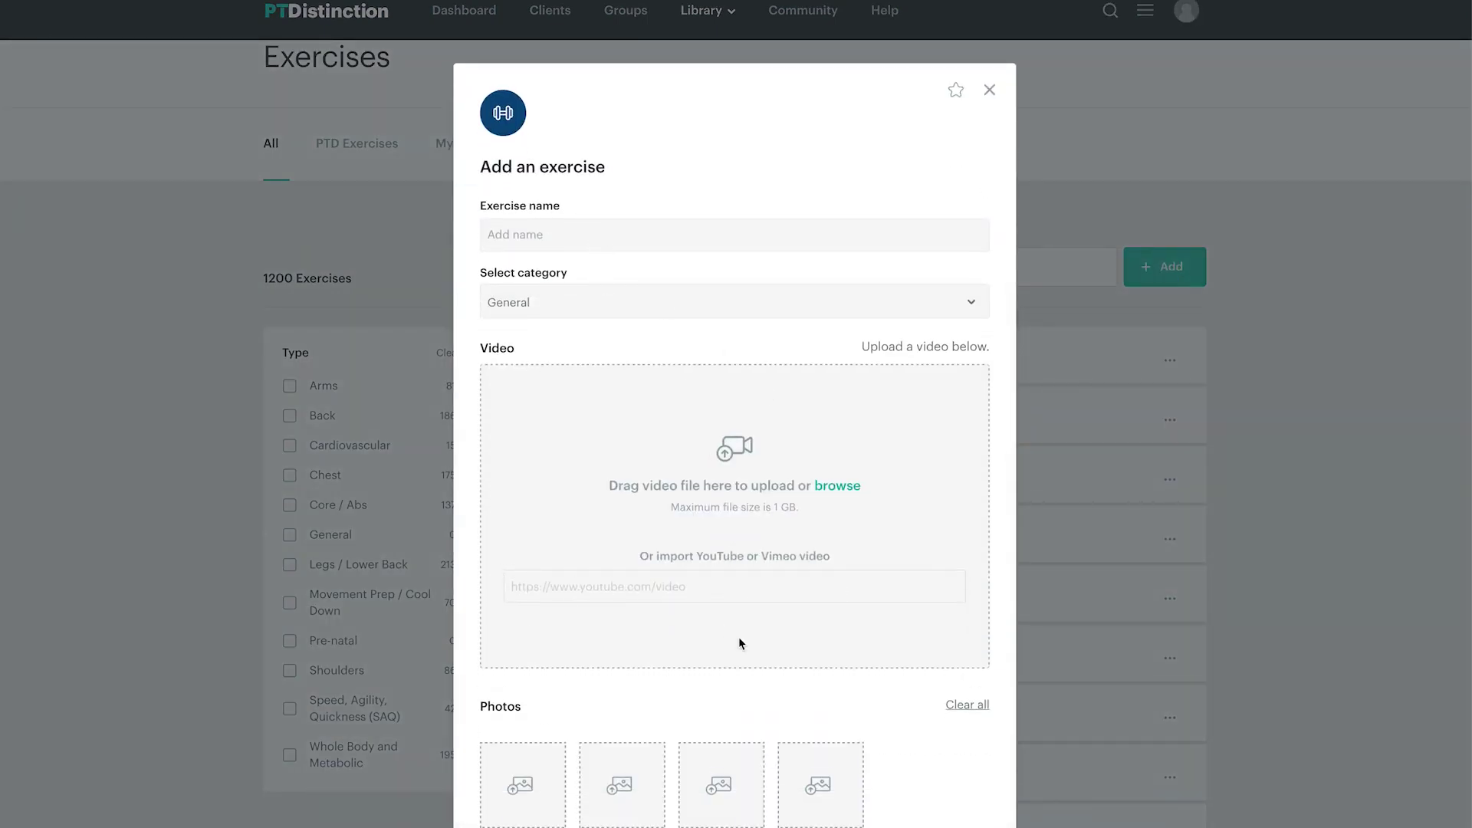
{"action": "scroll", "coordinate": [865, 282], "scroll_direction": "down", "scroll_amount": 2}
{"action": "left_click", "coordinate": [990, 13]}
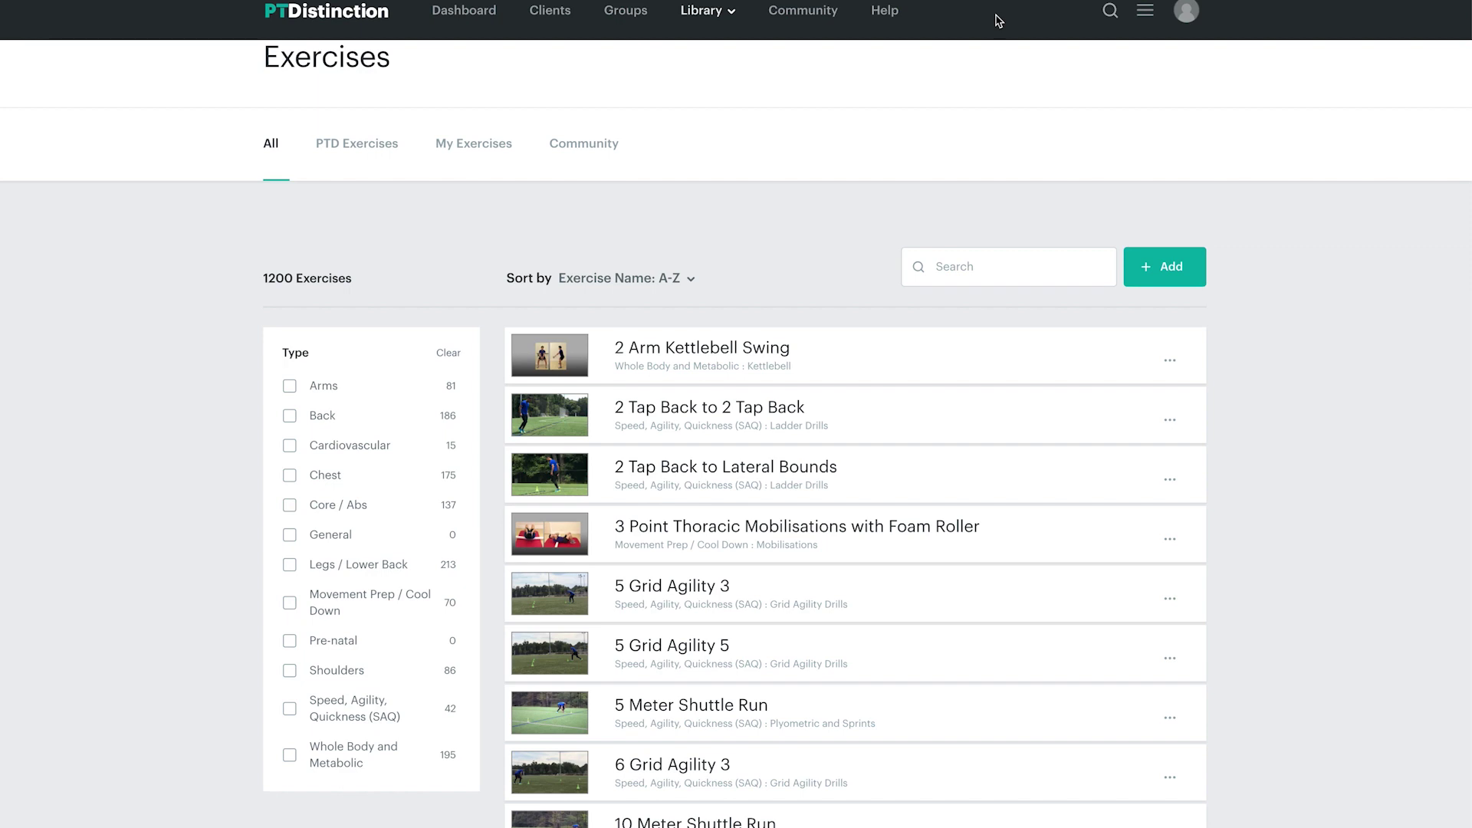
{"action": "scroll", "coordinate": [998, 21], "scroll_direction": "up", "scroll_amount": 1}
Step: Open the assessment templates library and look over the PTD assessments it offers
{"action": "left_click", "coordinate": [703, 11]}
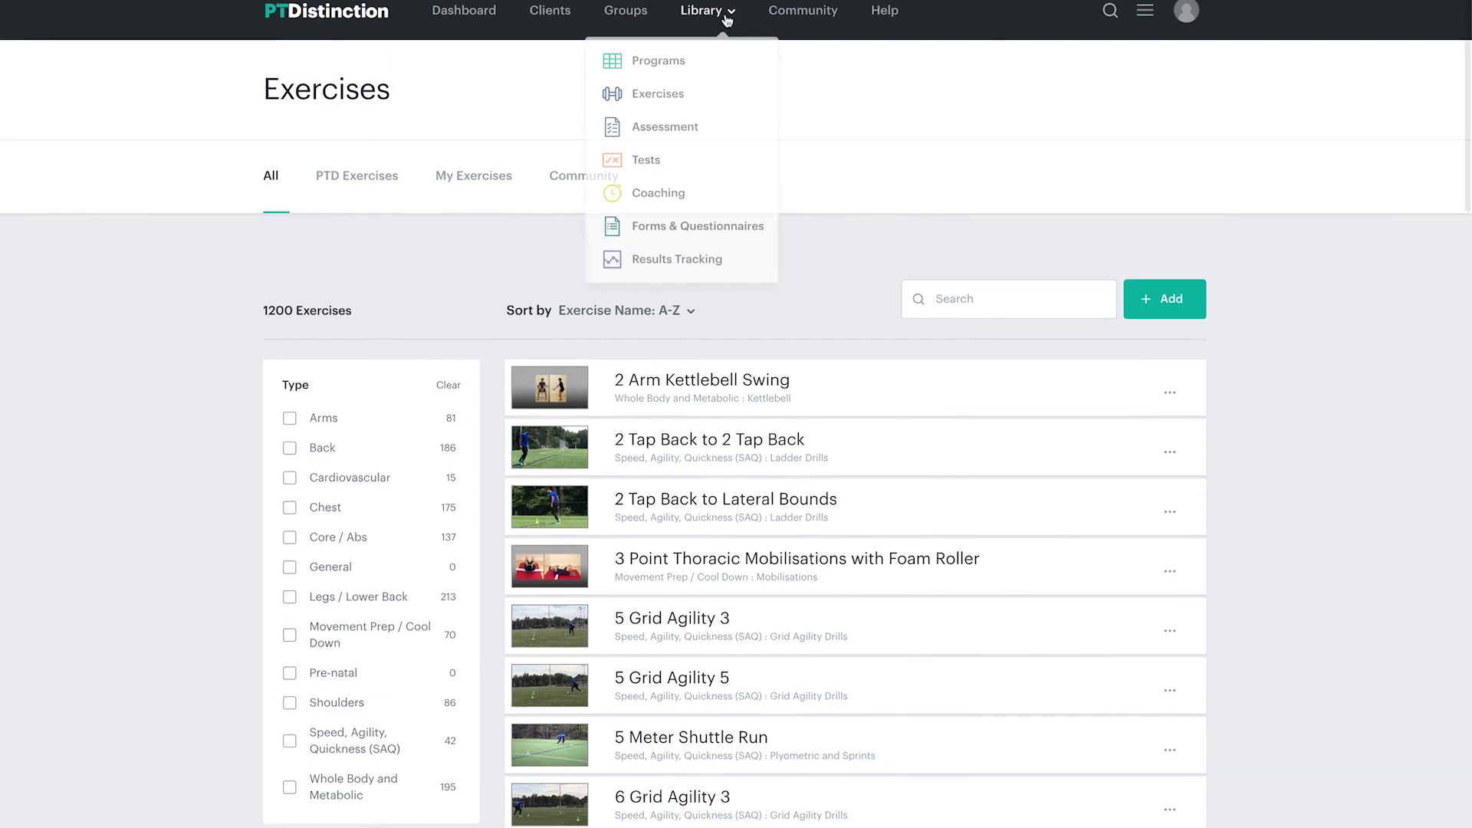
{"action": "left_click", "coordinate": [660, 132]}
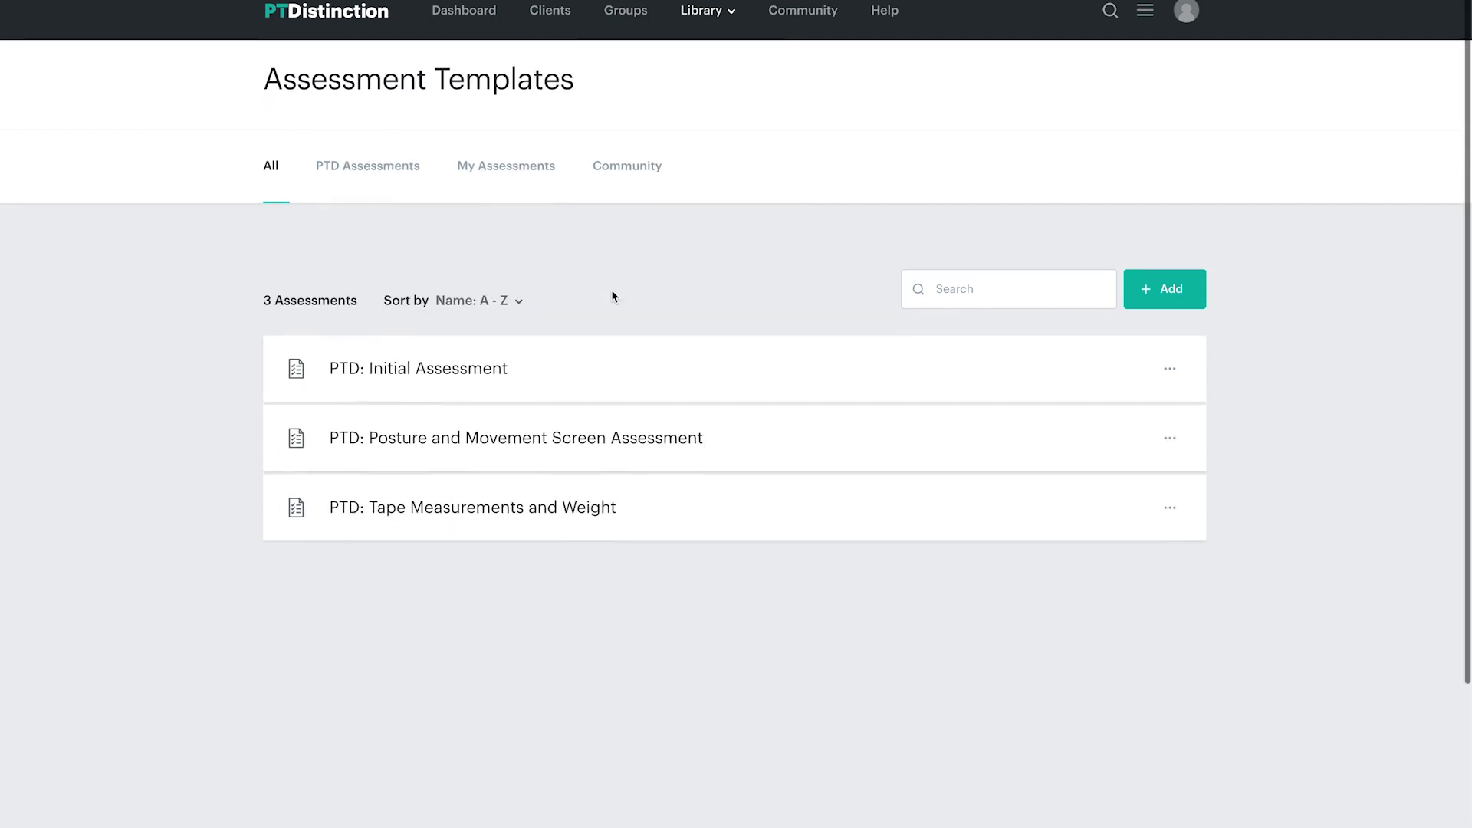
{"action": "scroll", "coordinate": [611, 296], "scroll_direction": "down", "scroll_amount": 1}
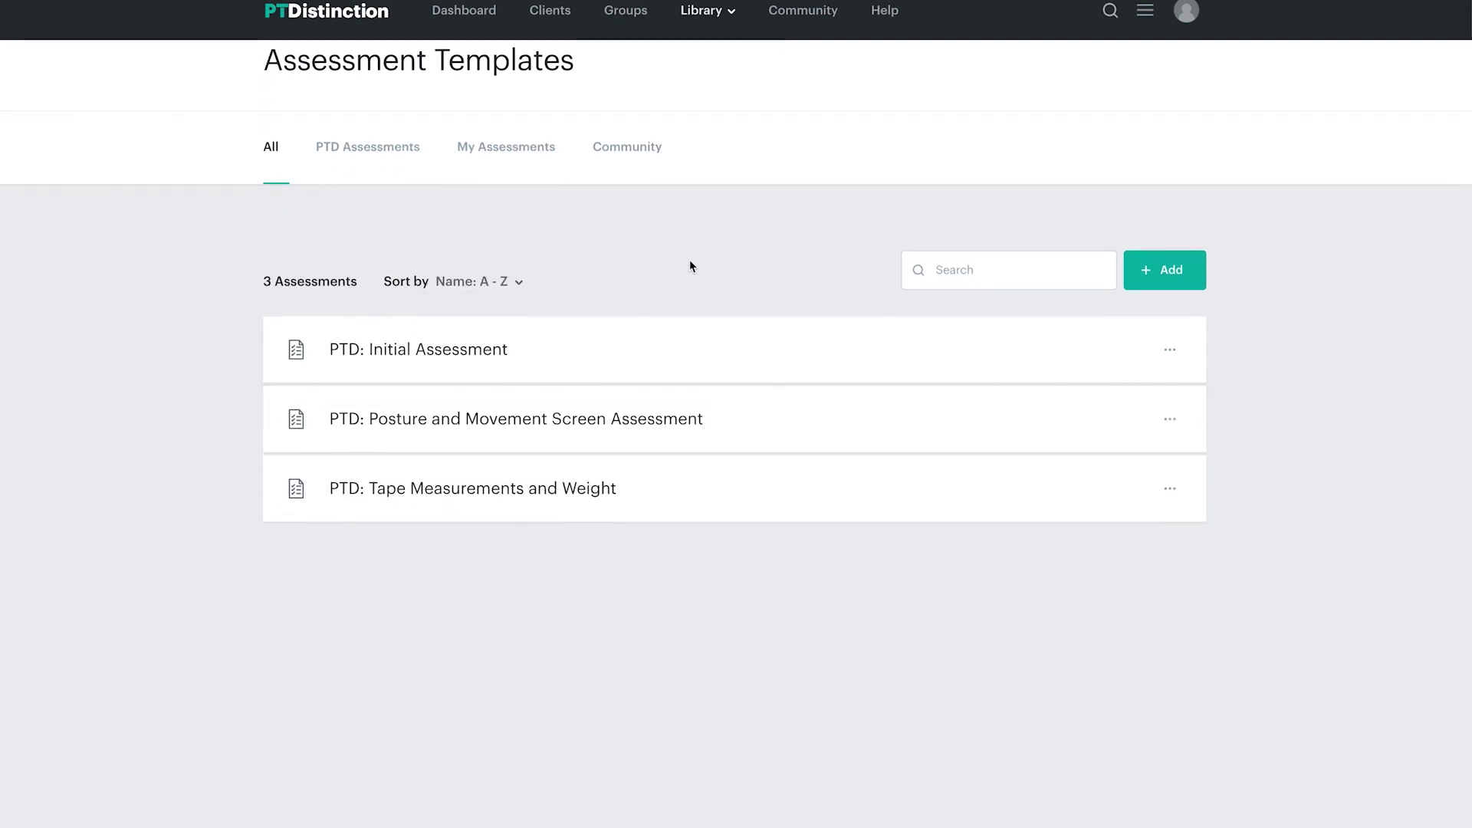
{"action": "scroll", "coordinate": [688, 259], "scroll_direction": "up", "scroll_amount": 1}
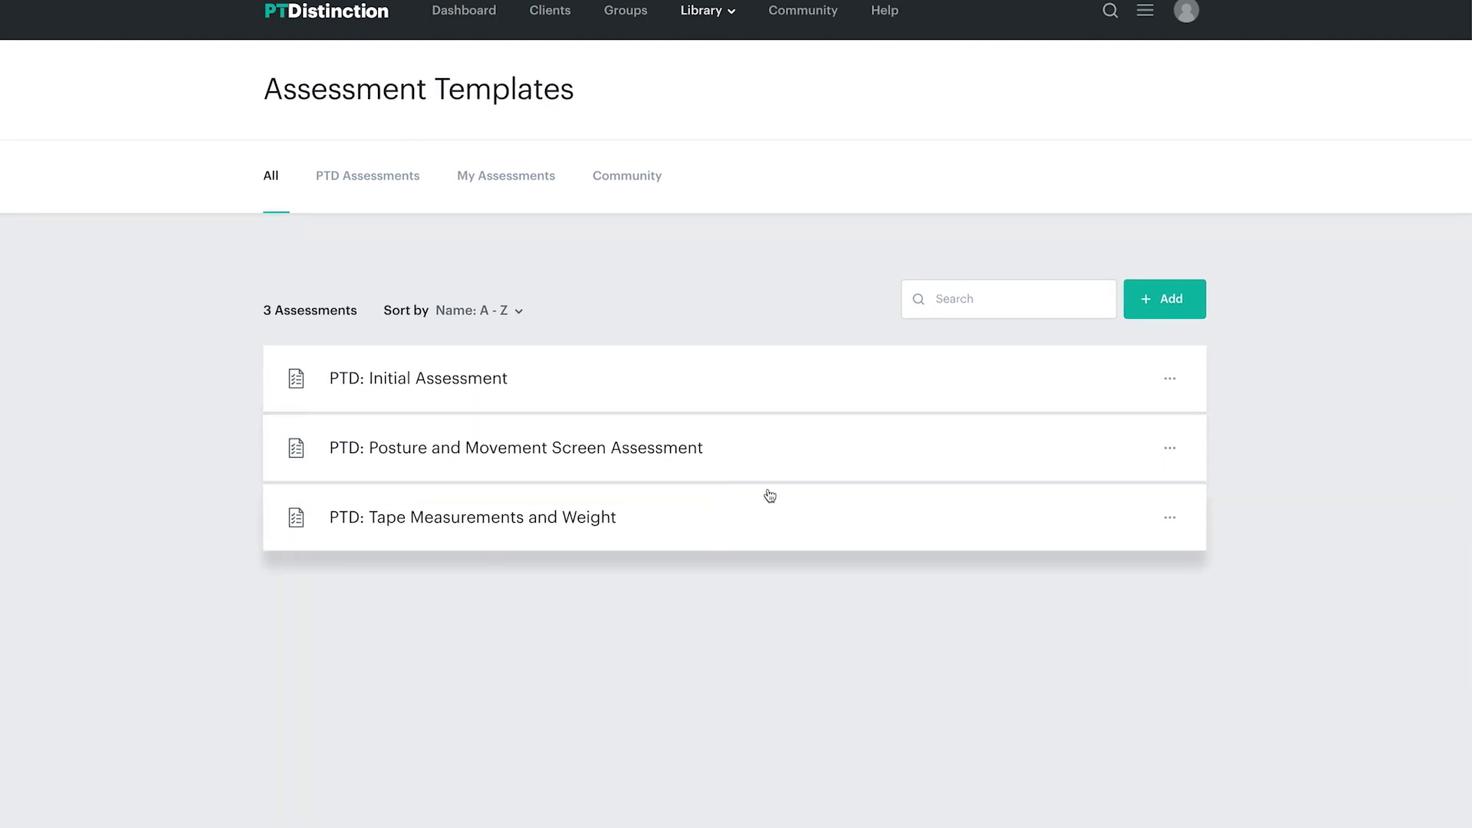
Step: Start a new assessment template and look through its test sections from Postural Assessment to Custom Tests
{"action": "left_click", "coordinate": [1145, 290]}
{"action": "left_click", "coordinate": [655, 422]}
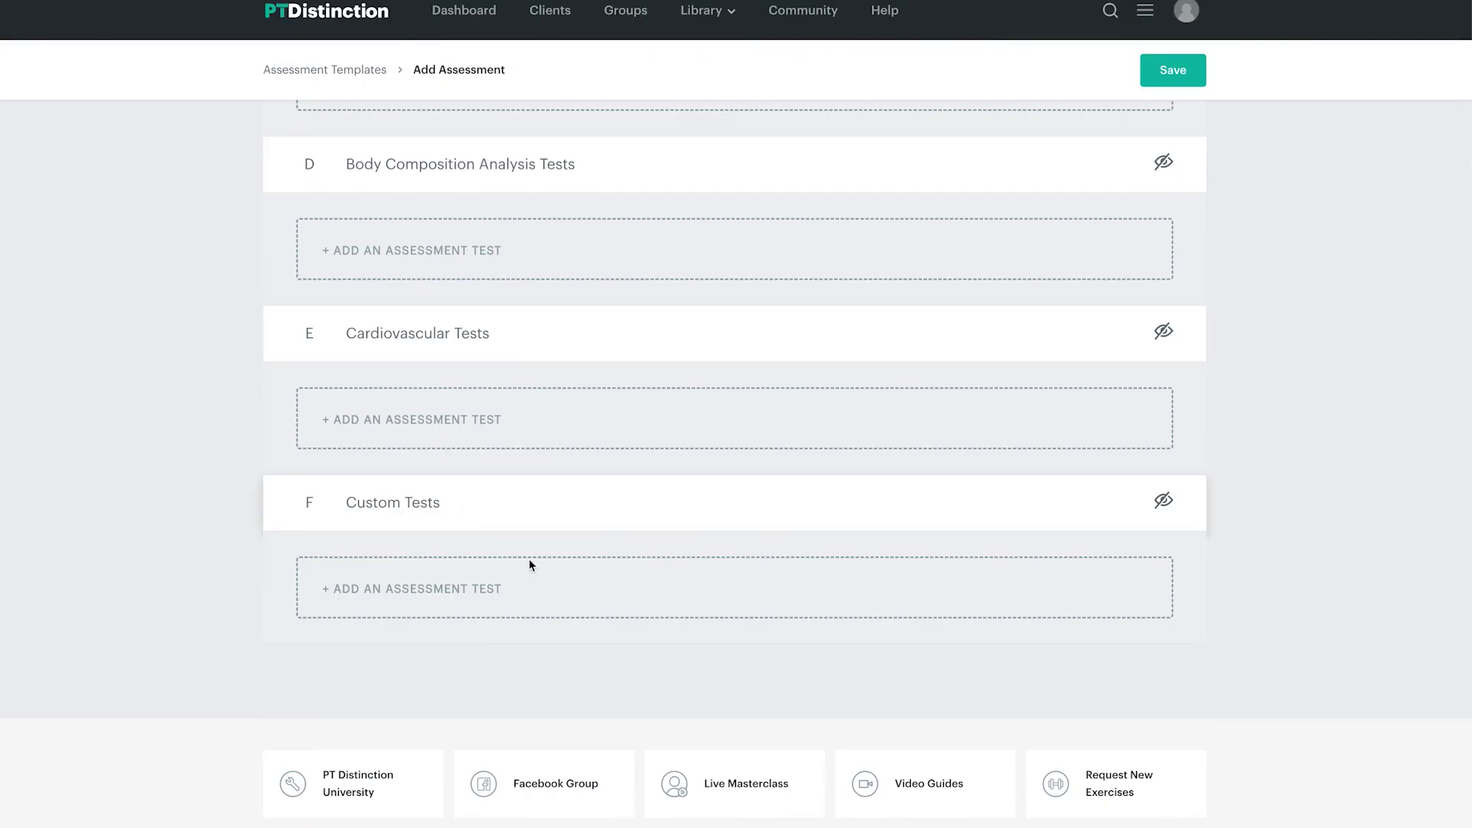
{"action": "scroll", "coordinate": [582, 571], "scroll_direction": "up", "scroll_amount": 5}
{"action": "scroll", "coordinate": [585, 568], "scroll_direction": "up", "scroll_amount": 3}
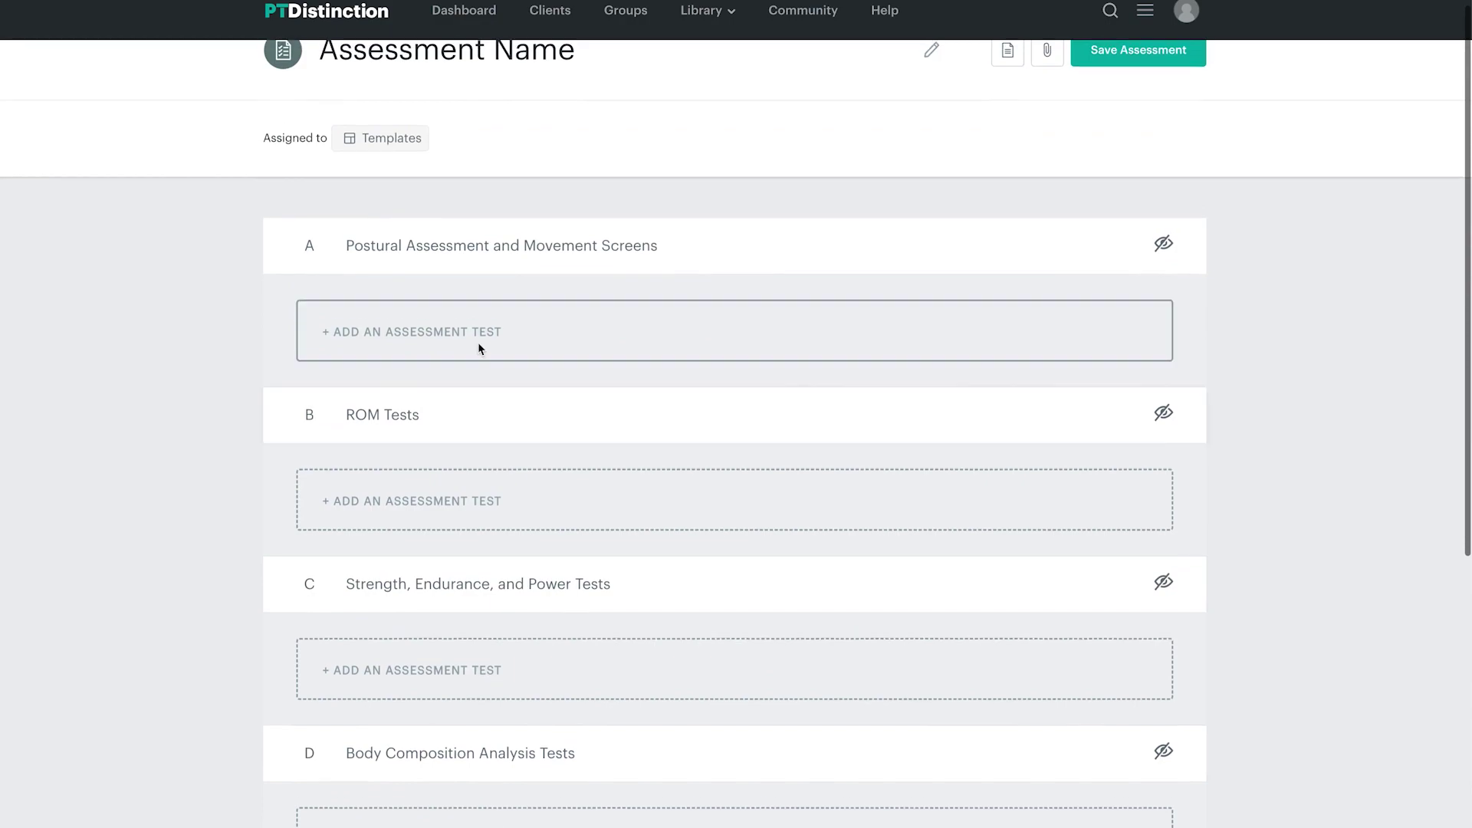
Step: Open the test selection for Postural Assessment and Movement Screens, close it without choosing a test, and review the assessment's sections
{"action": "left_click", "coordinate": [477, 342]}
{"action": "left_click", "coordinate": [874, 468]}
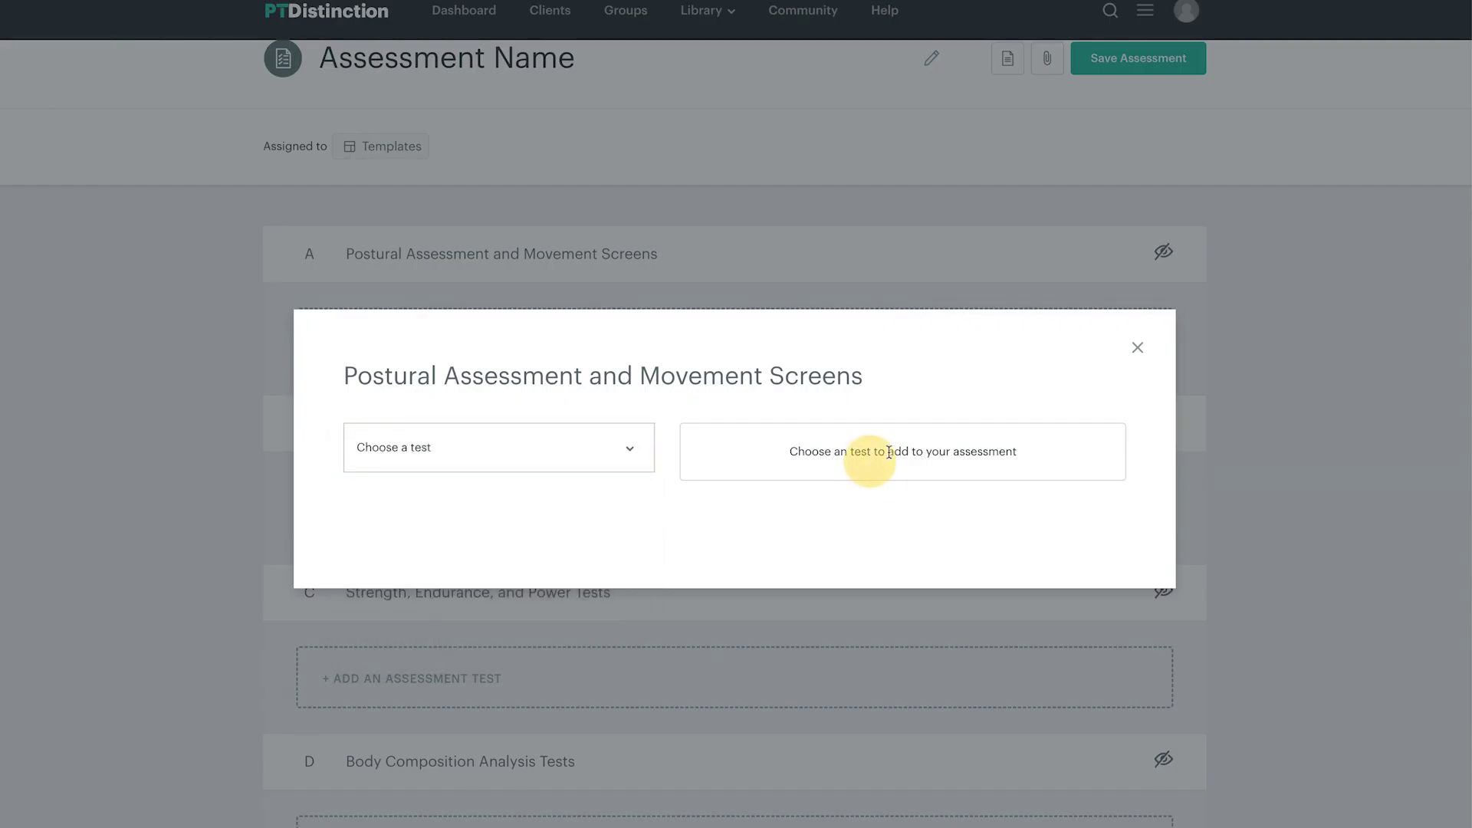
{"action": "left_click", "coordinate": [1137, 348]}
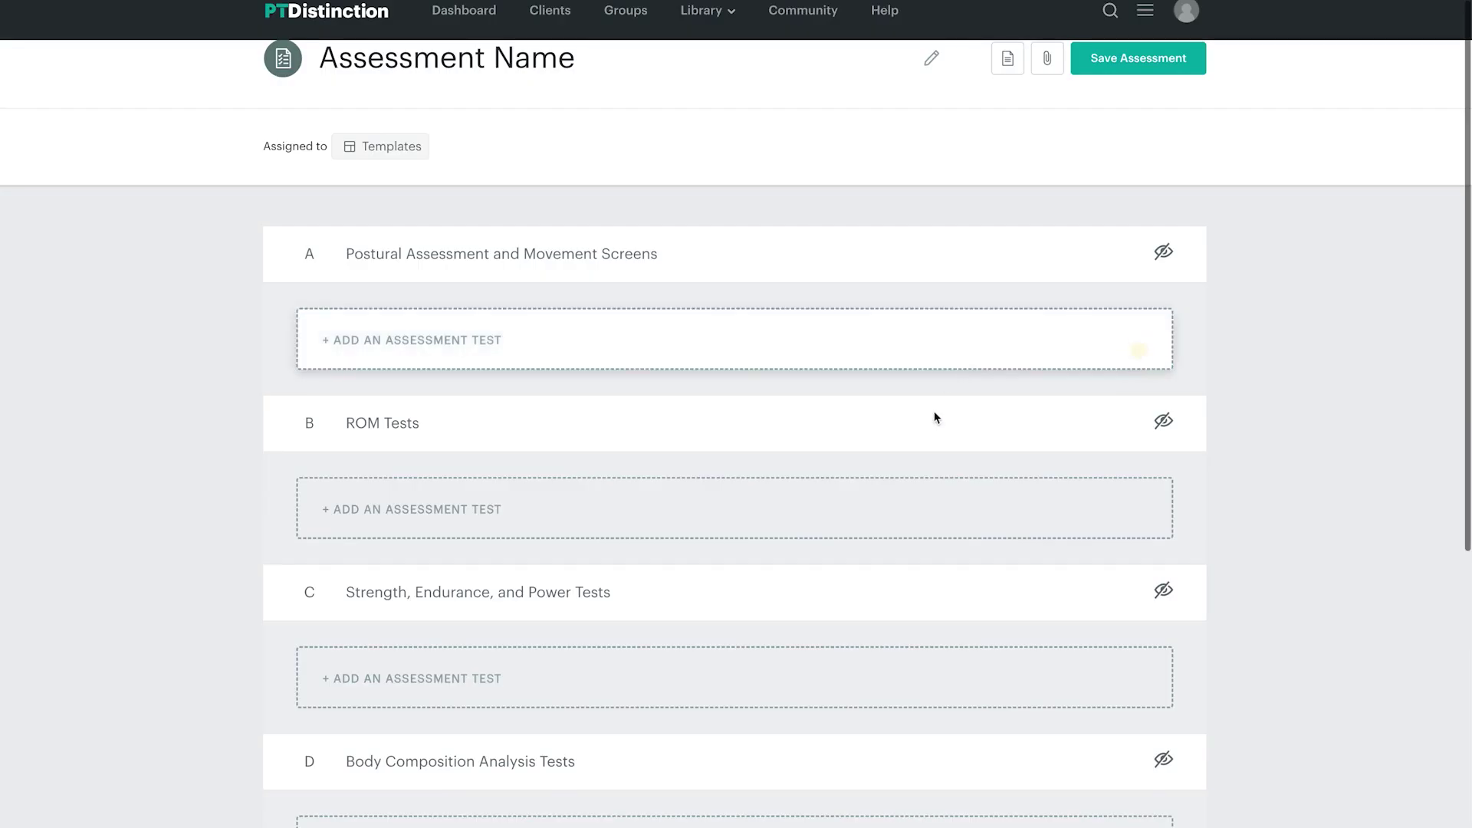
{"action": "scroll", "coordinate": [935, 418], "scroll_direction": "up", "scroll_amount": 1}
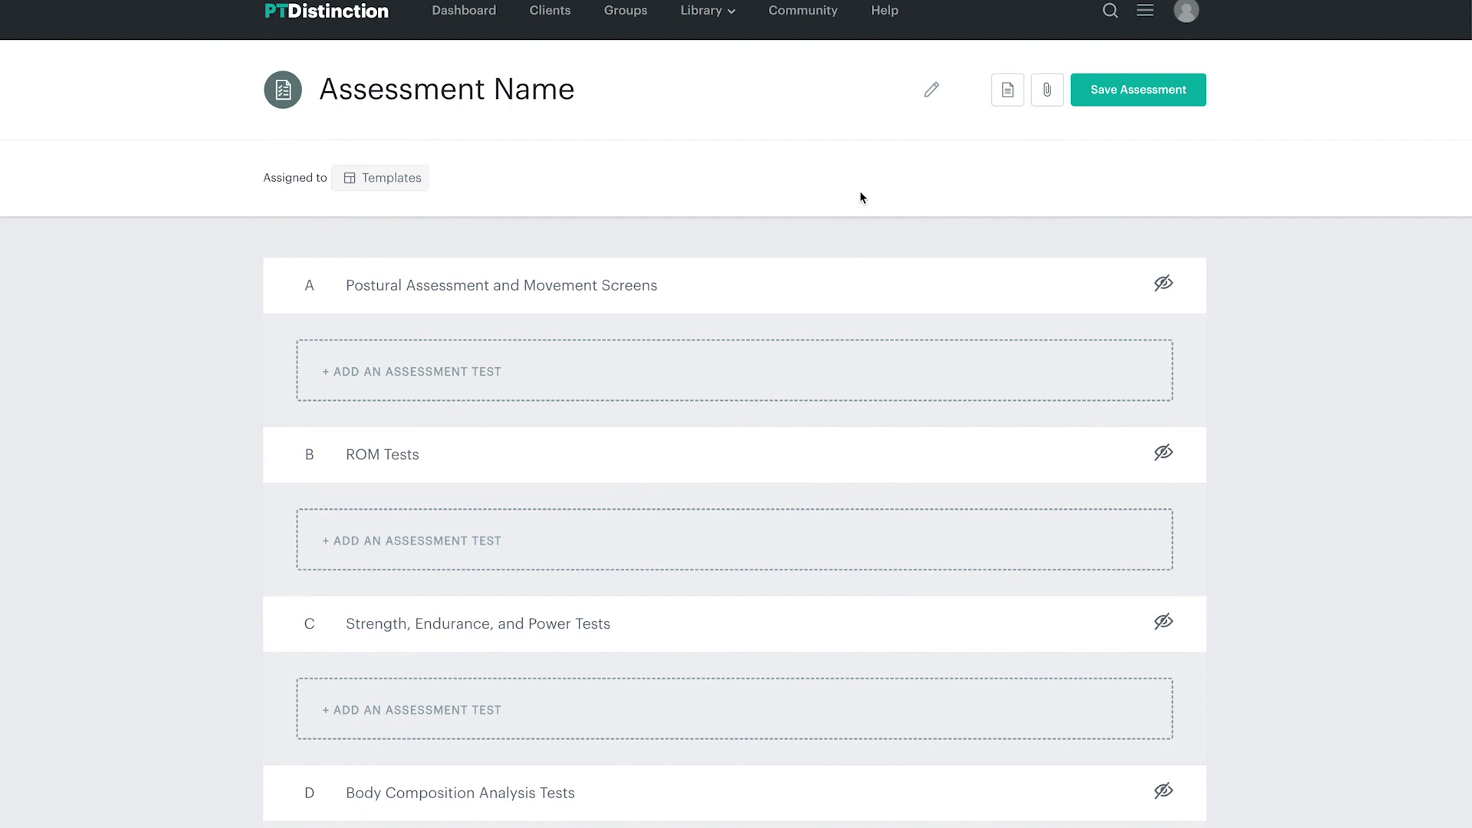
{"action": "scroll", "coordinate": [847, 201], "scroll_direction": "down", "scroll_amount": 4}
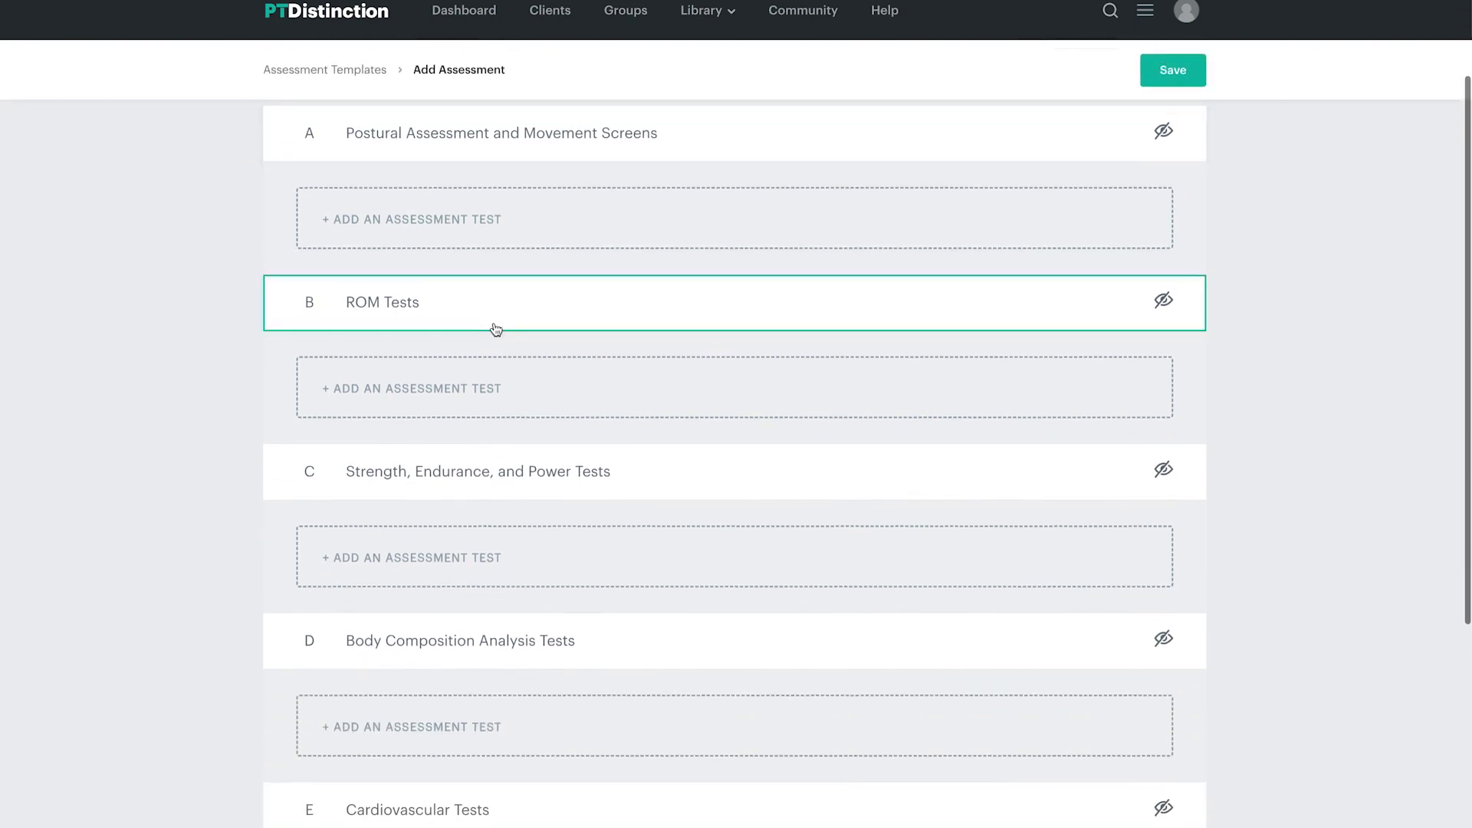
{"action": "scroll", "coordinate": [494, 353], "scroll_direction": "up", "scroll_amount": 3}
{"action": "scroll", "coordinate": [555, 470], "scroll_direction": "down", "scroll_amount": 6}
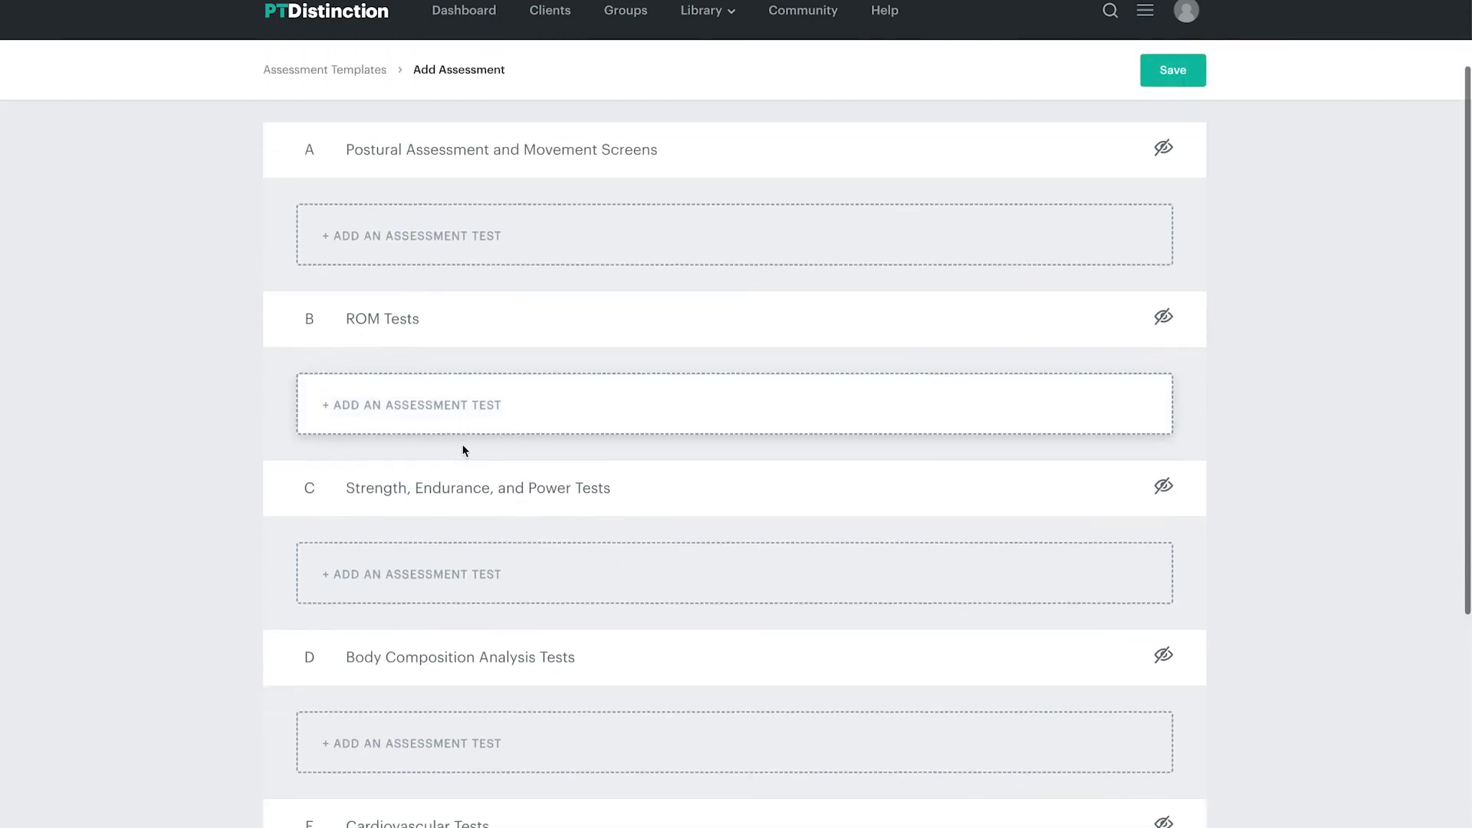
{"action": "scroll", "coordinate": [562, 467], "scroll_direction": "up", "scroll_amount": 7}
{"action": "scroll", "coordinate": [562, 467], "scroll_direction": "down", "scroll_amount": 1}
Step: Open the library of assessment tests and view its categories and tests
{"action": "left_click", "coordinate": [706, 10]}
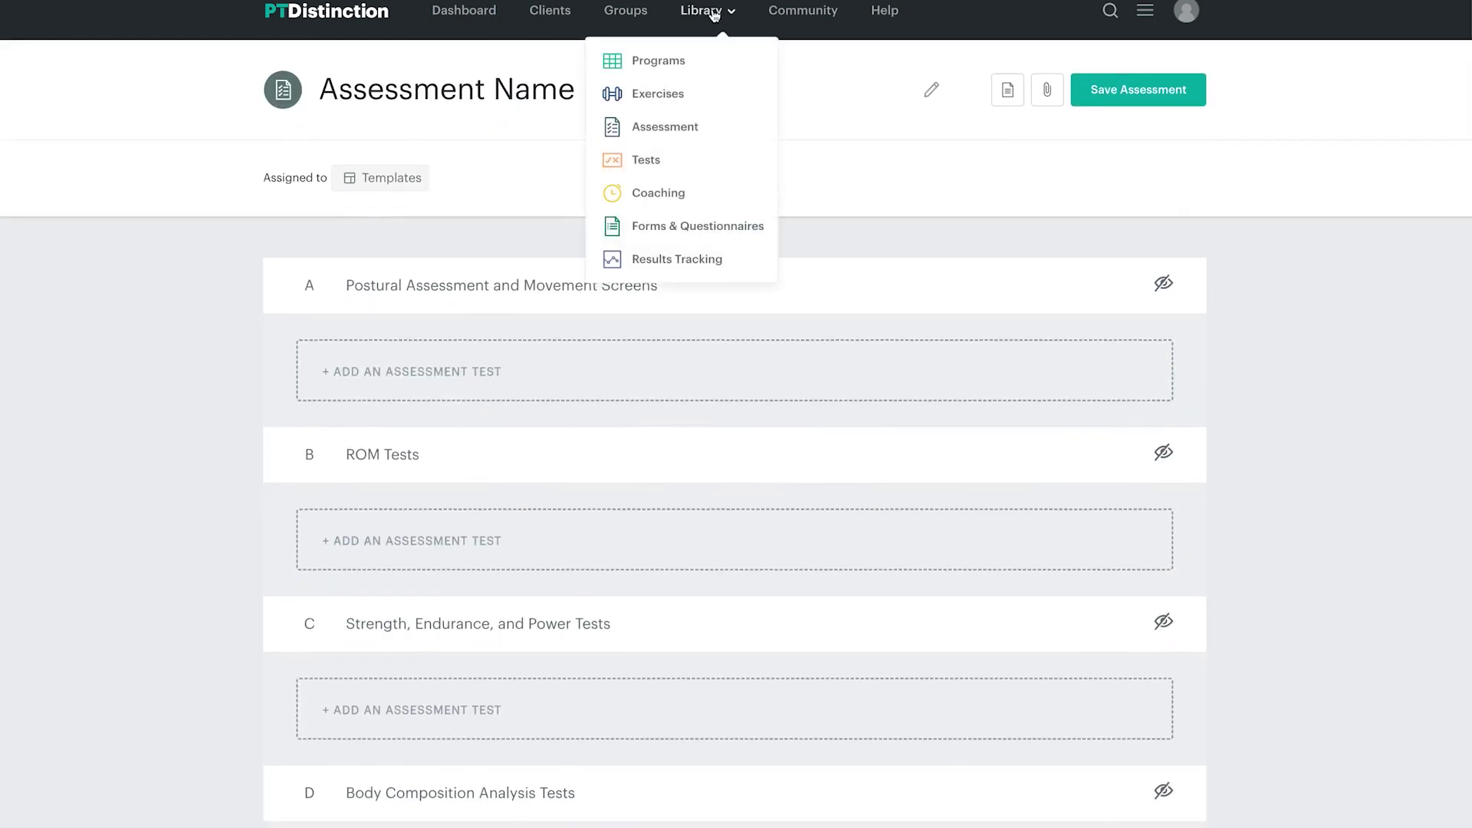
{"action": "left_click", "coordinate": [673, 165]}
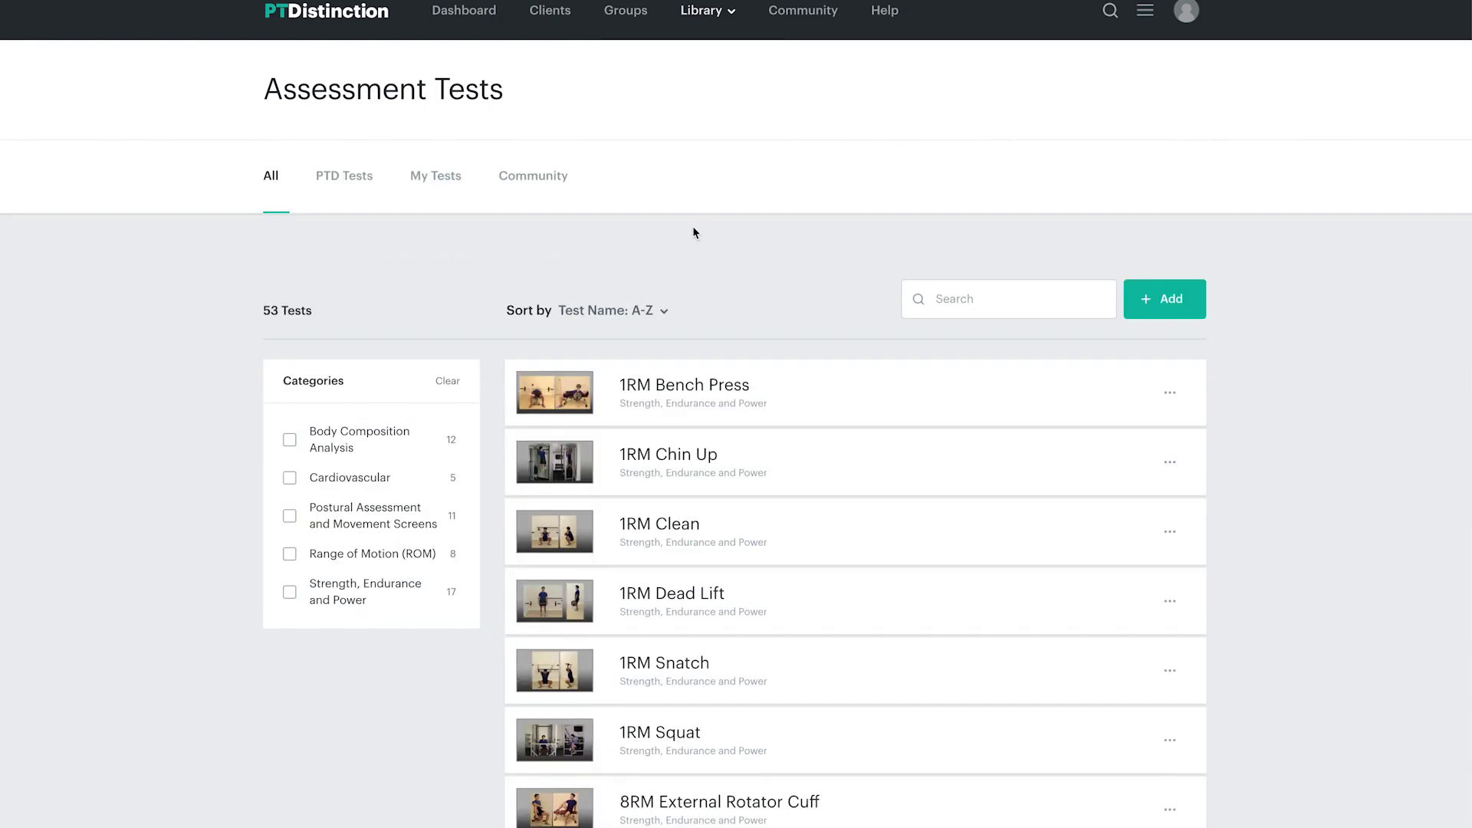
Step: Open the library's coaching content and read through the "PTD: 10 Tips For Great Health" document
{"action": "left_click", "coordinate": [702, 11]}
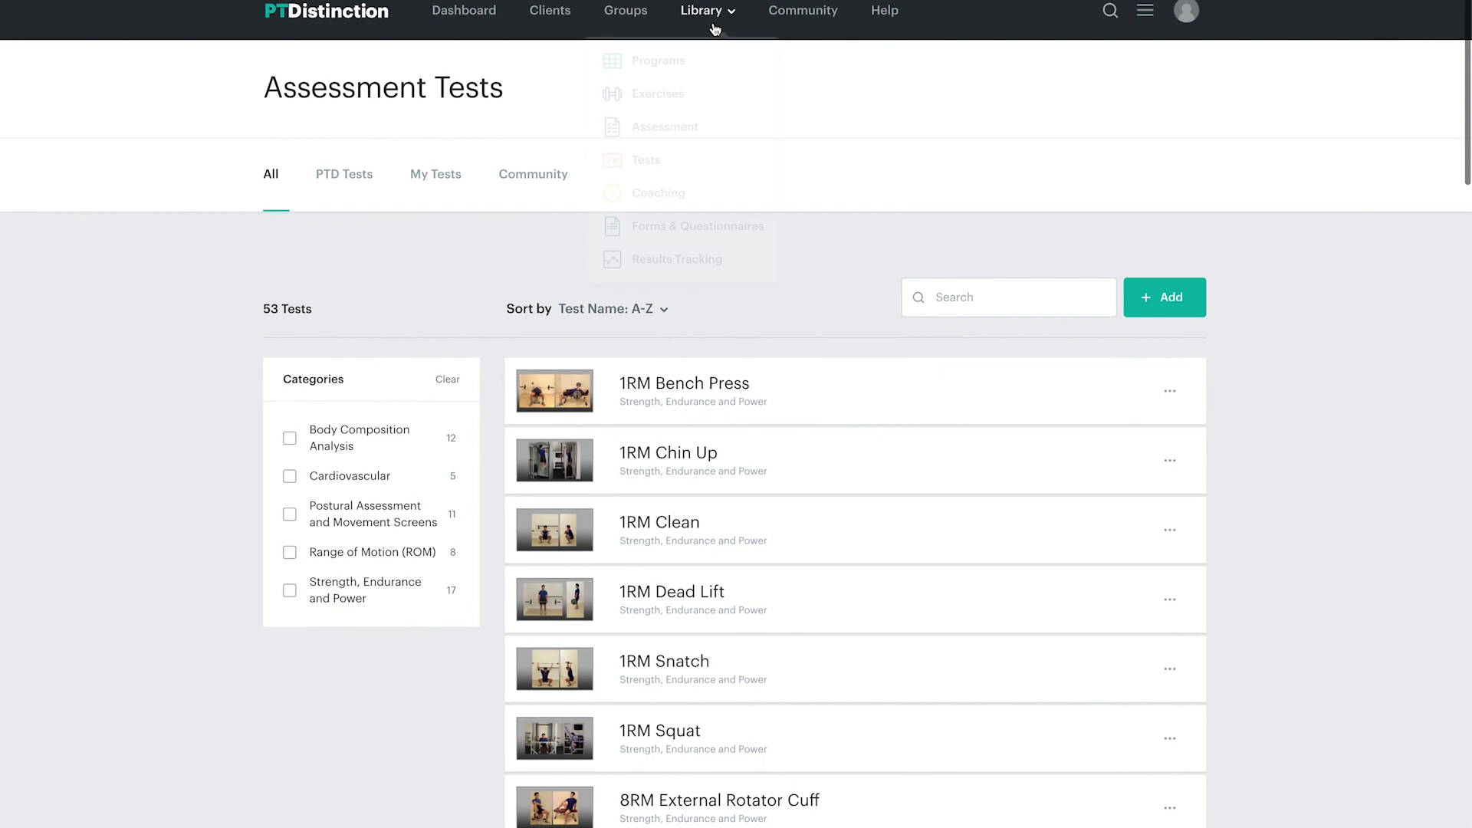
{"action": "left_click", "coordinate": [673, 193]}
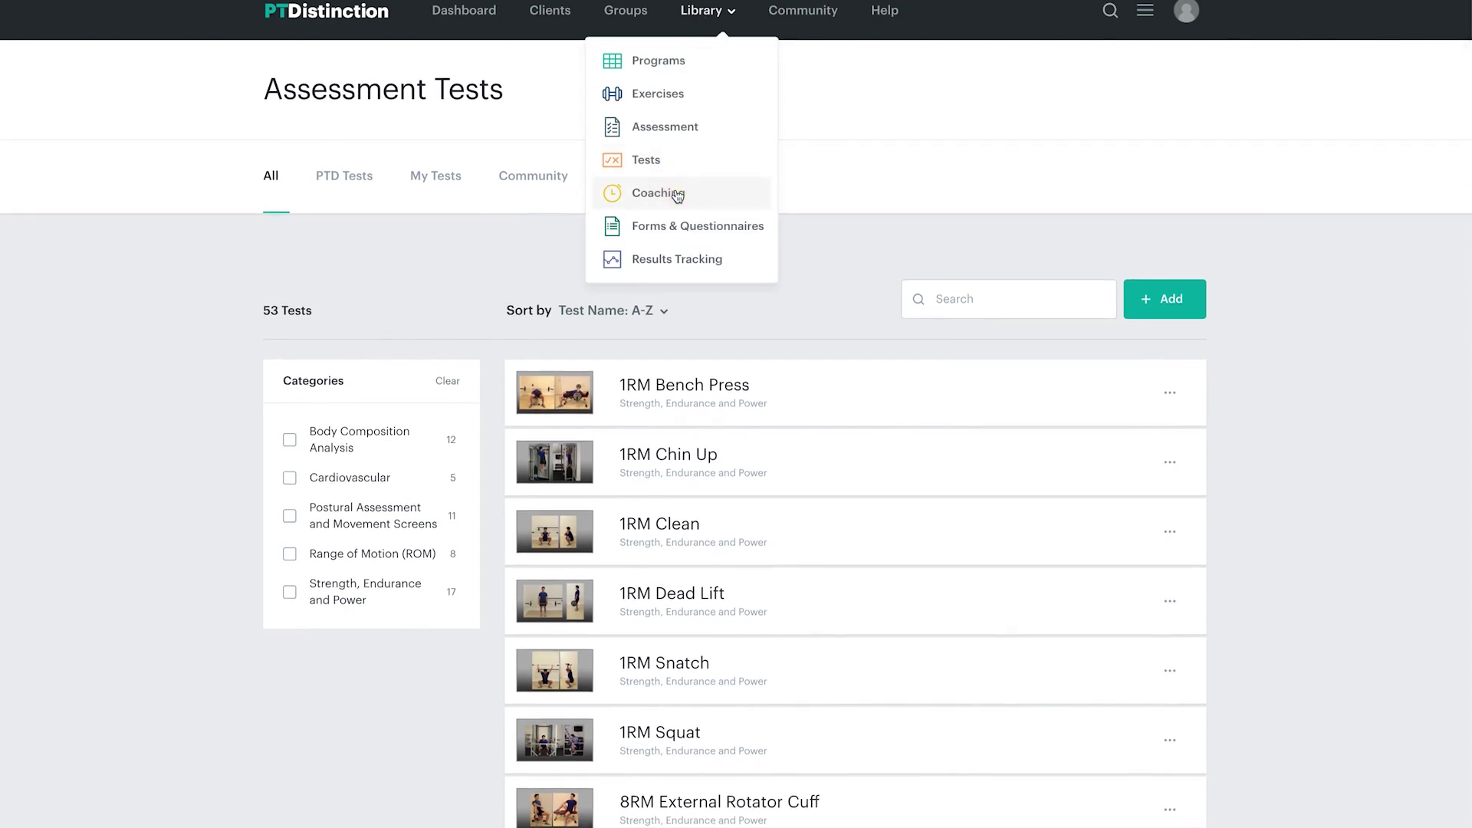
{"action": "scroll", "coordinate": [789, 388], "scroll_direction": "down", "scroll_amount": 1}
{"action": "left_click", "coordinate": [693, 349]}
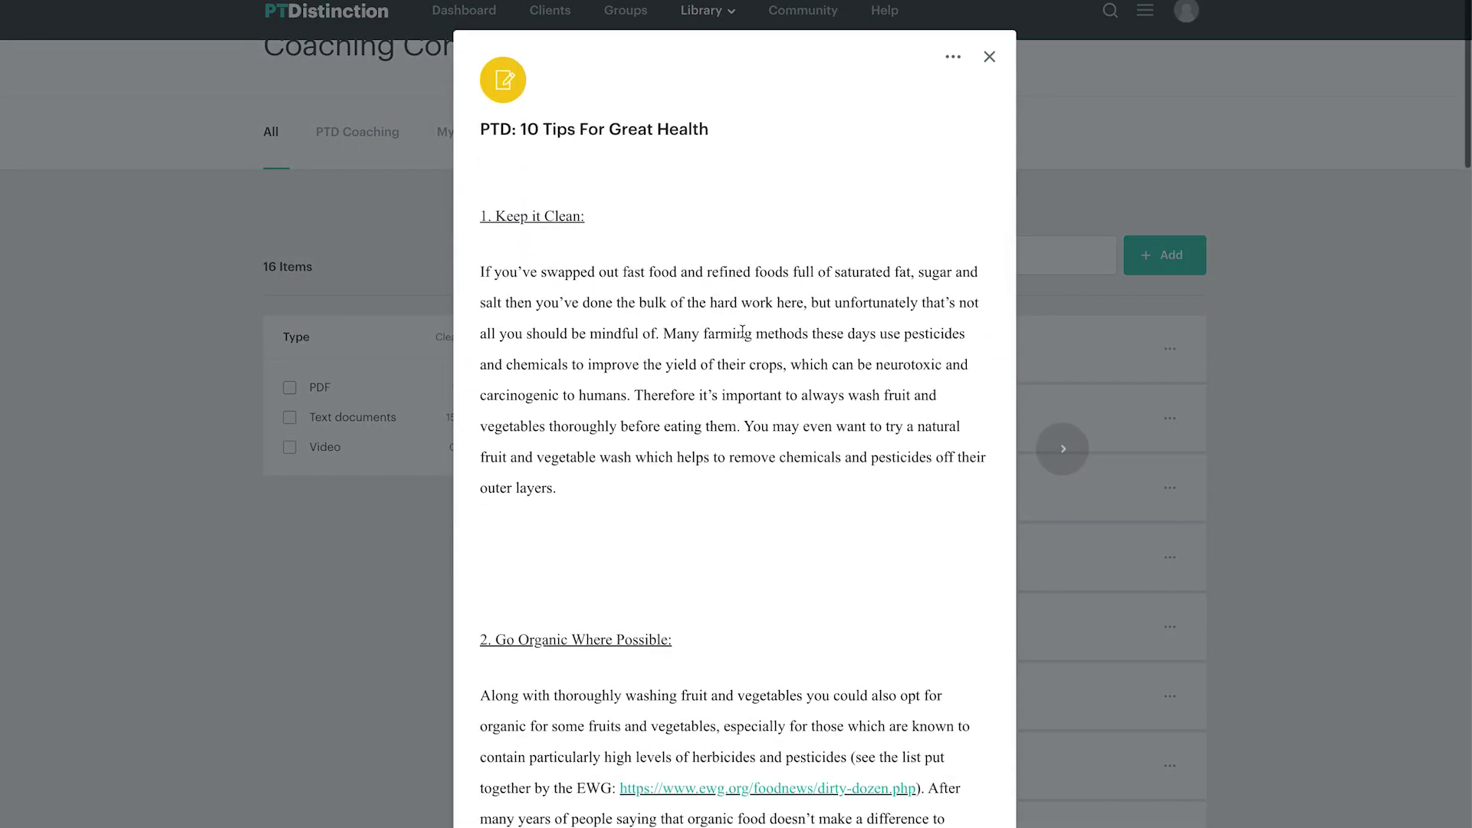
{"action": "scroll", "coordinate": [742, 330], "scroll_direction": "down", "scroll_amount": 12}
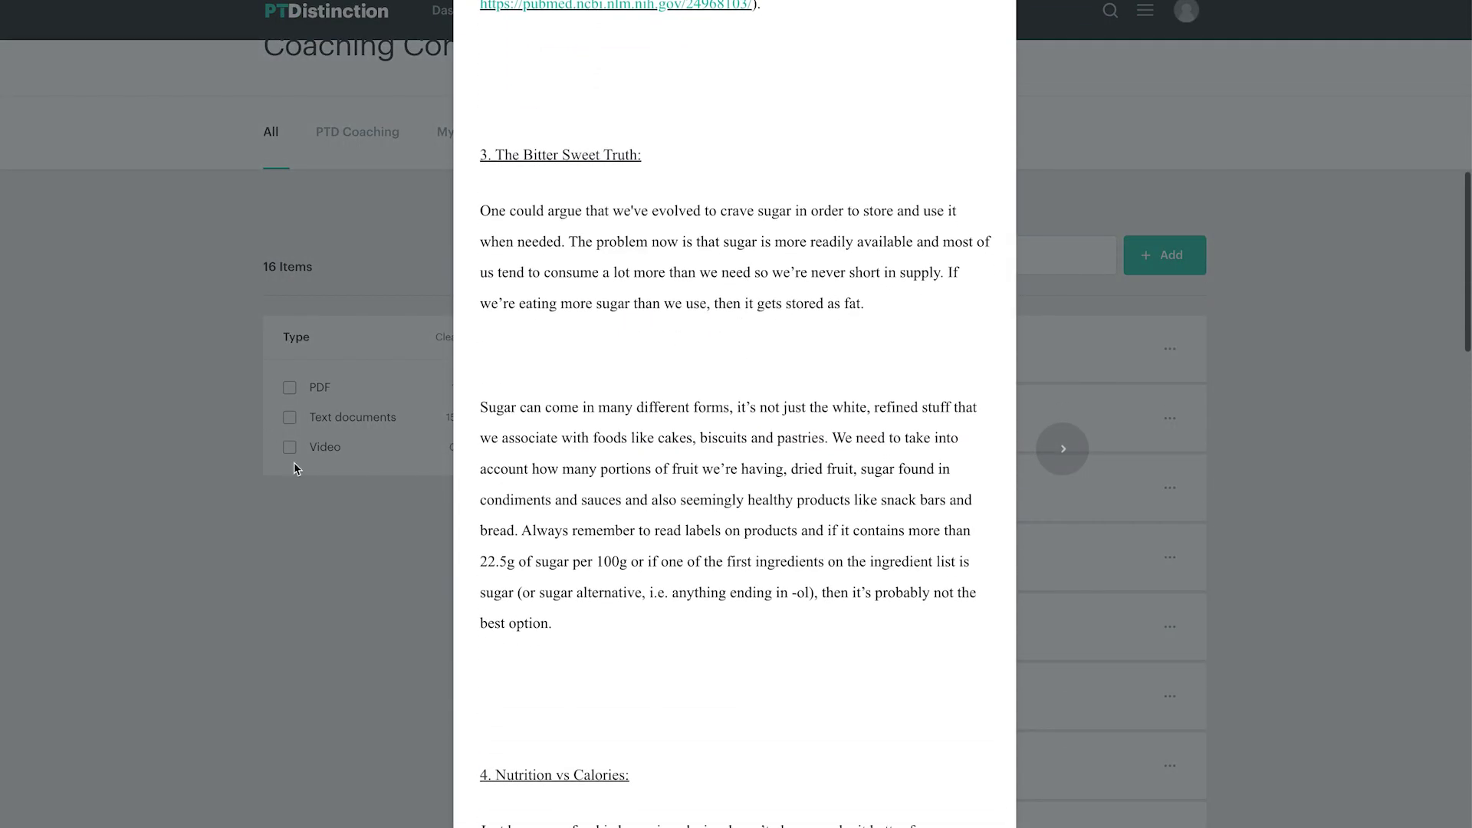
Step: Finish reading the "PTD: 10 Tips For Great Health" document, close it, and look through the full coaching content list
{"action": "scroll", "coordinate": [779, 516], "scroll_direction": "down", "scroll_amount": 18}
{"action": "scroll", "coordinate": [779, 515], "scroll_direction": "down", "scroll_amount": 10}
{"action": "scroll", "coordinate": [779, 515], "scroll_direction": "up", "scroll_amount": 20}
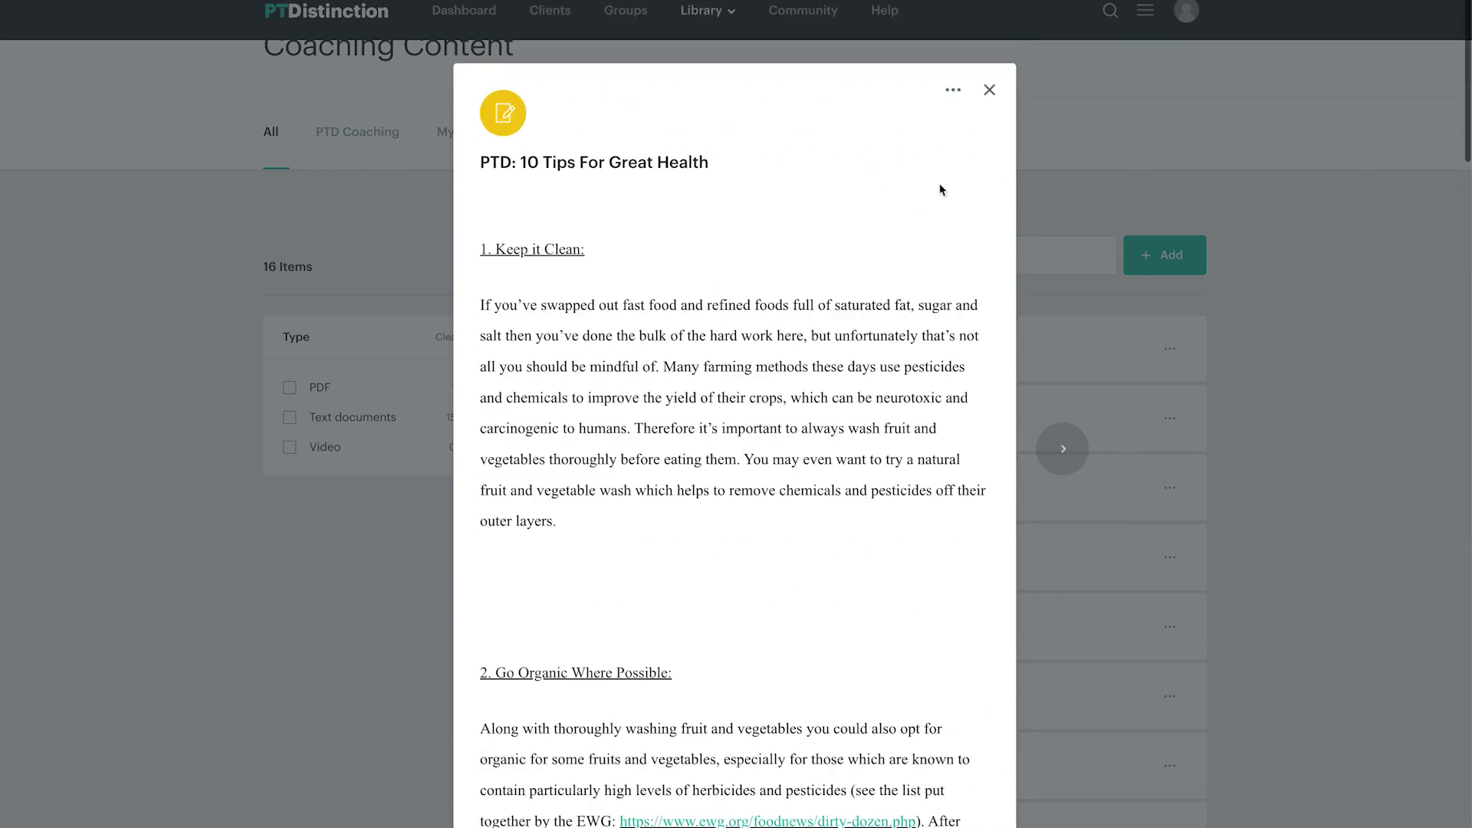
{"action": "left_click", "coordinate": [989, 90]}
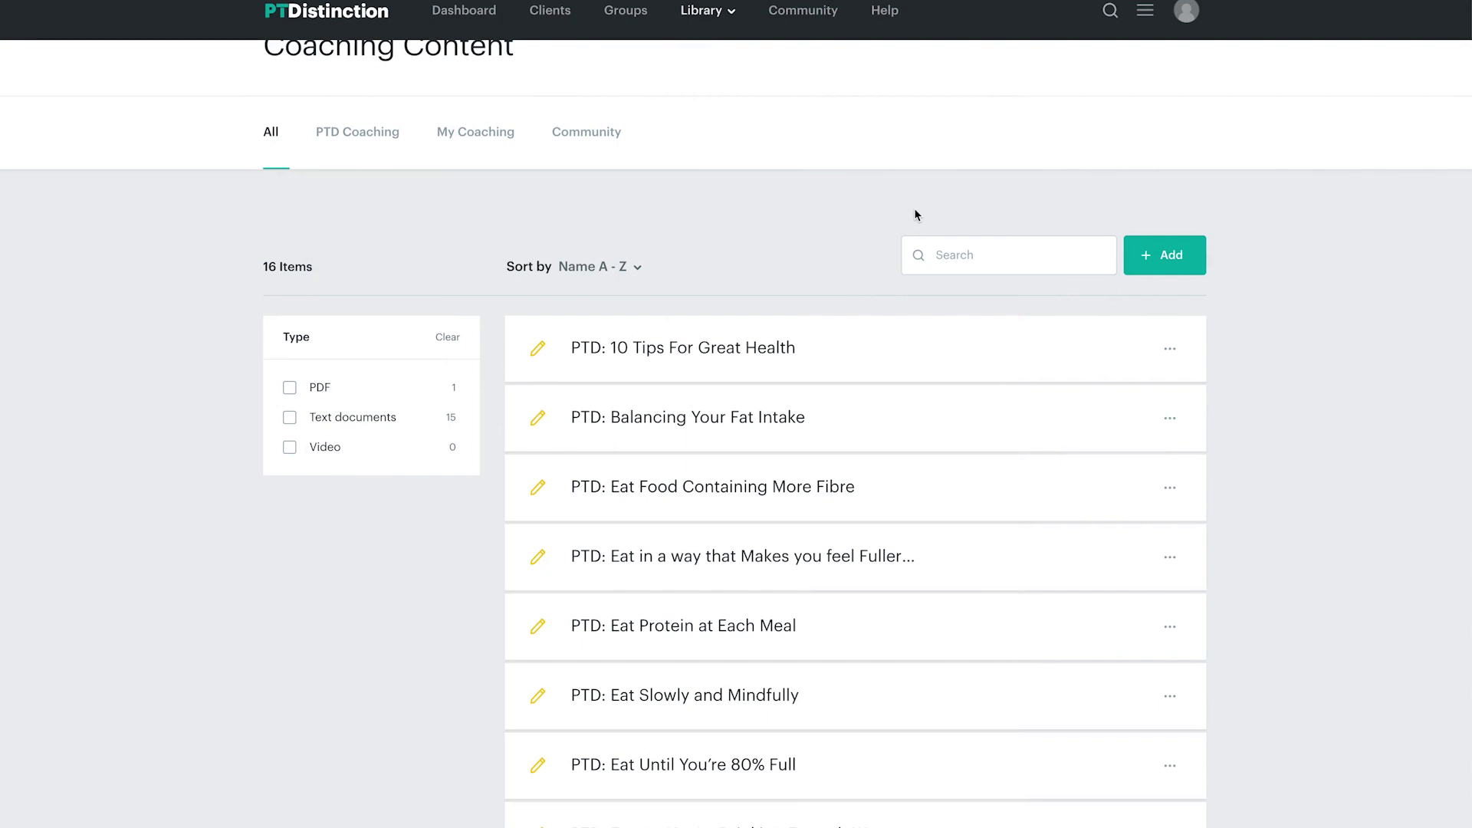
{"action": "scroll", "coordinate": [729, 342], "scroll_direction": "down", "scroll_amount": 4}
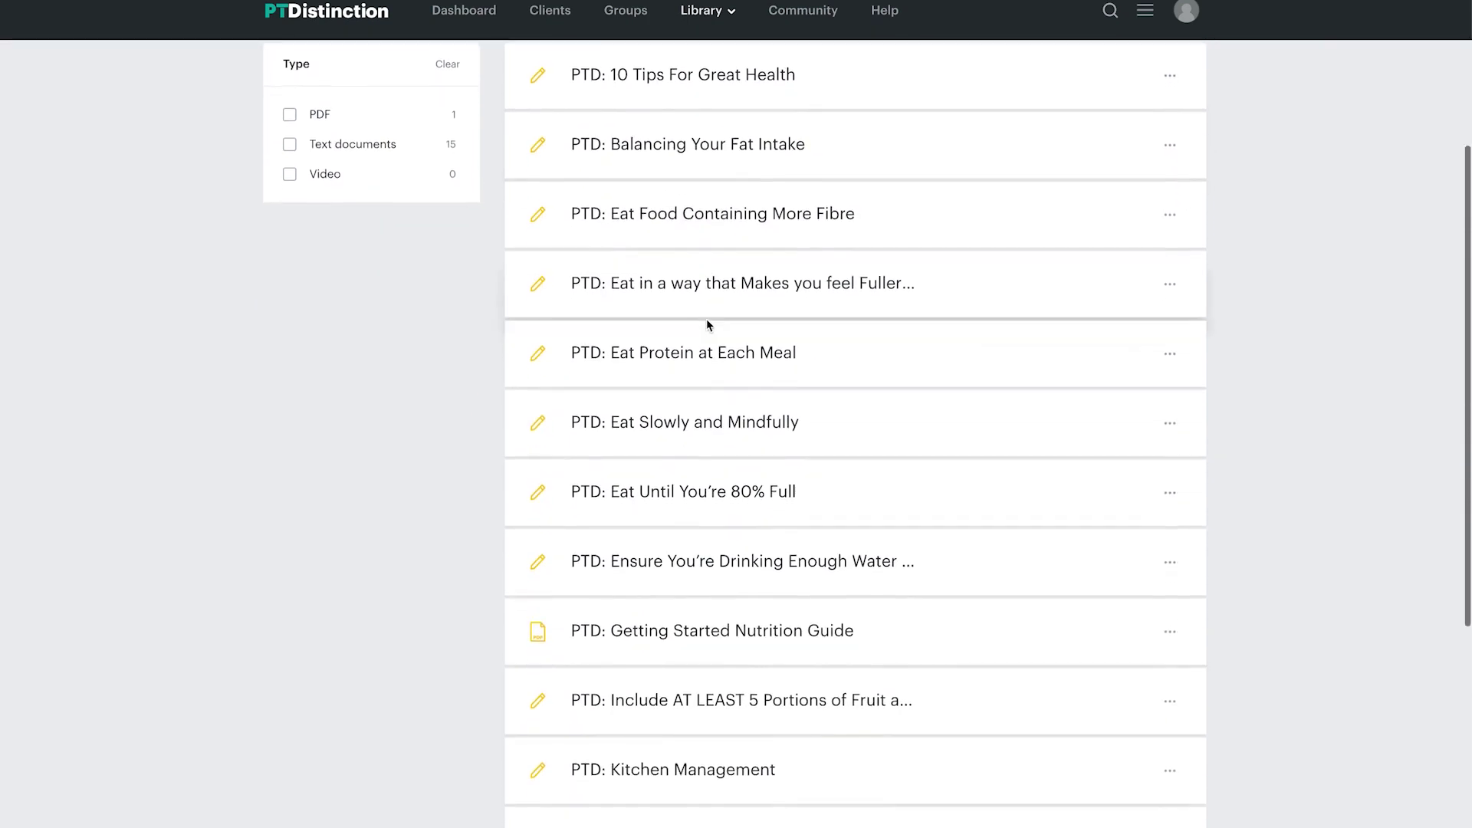
{"action": "scroll", "coordinate": [708, 325], "scroll_direction": "down", "scroll_amount": 7}
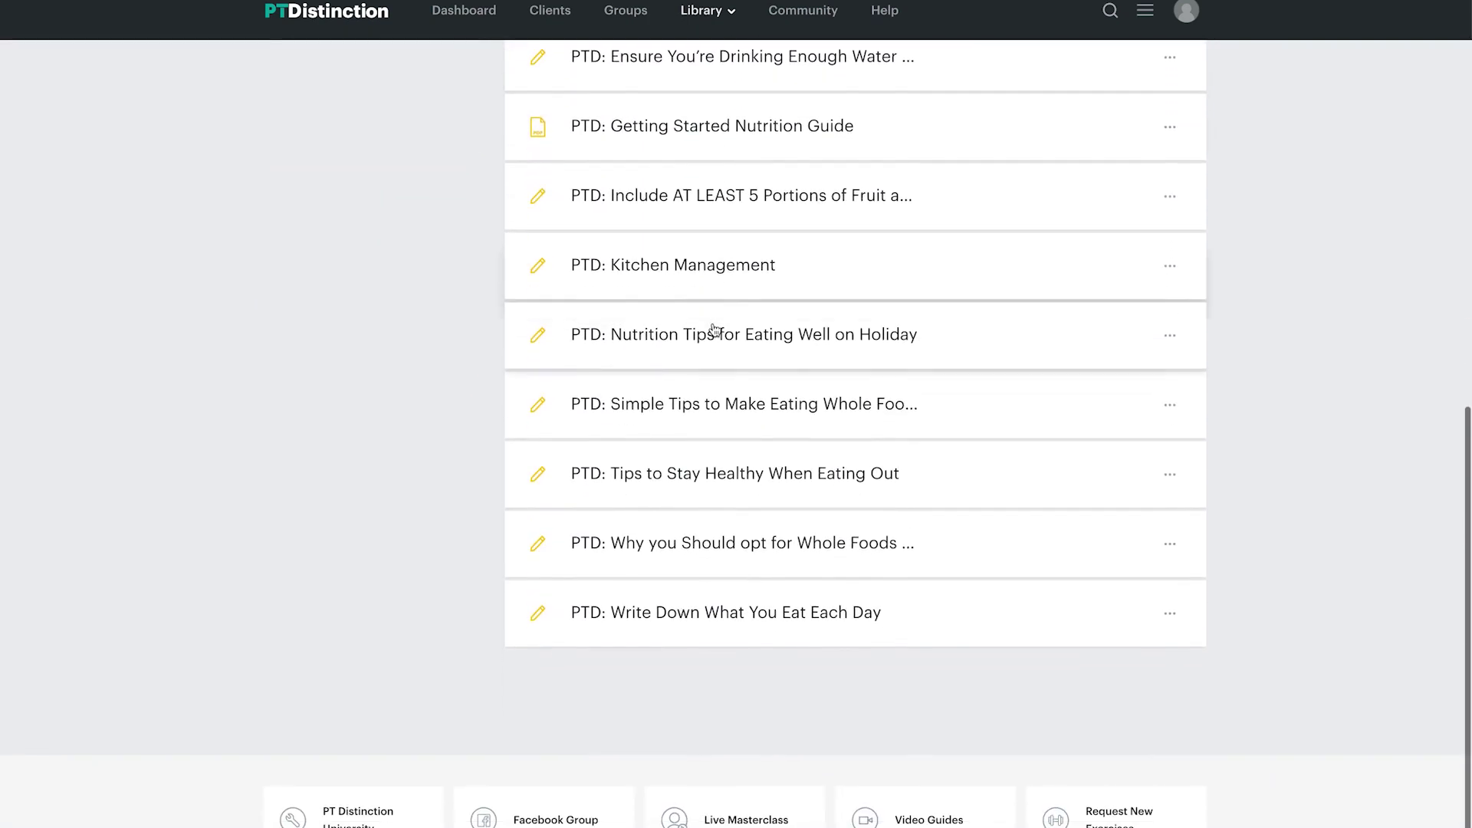
{"action": "scroll", "coordinate": [713, 330], "scroll_direction": "up", "scroll_amount": 11}
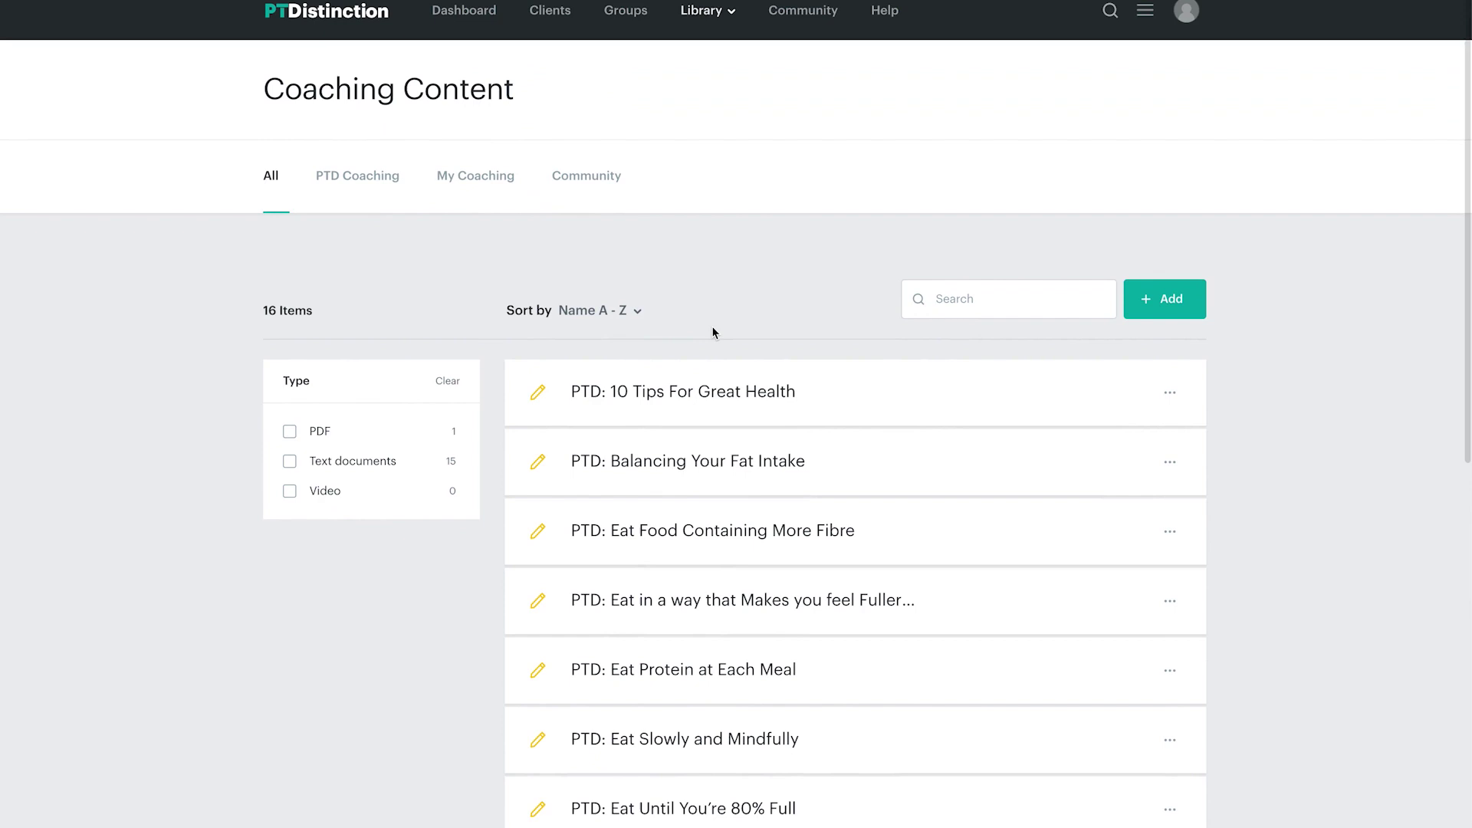
Step: View the library's Forms & Questionnaires, and inspect and close the "PTD: Body Fat Percentage" template in Results Tracking
{"action": "left_click", "coordinate": [704, 11]}
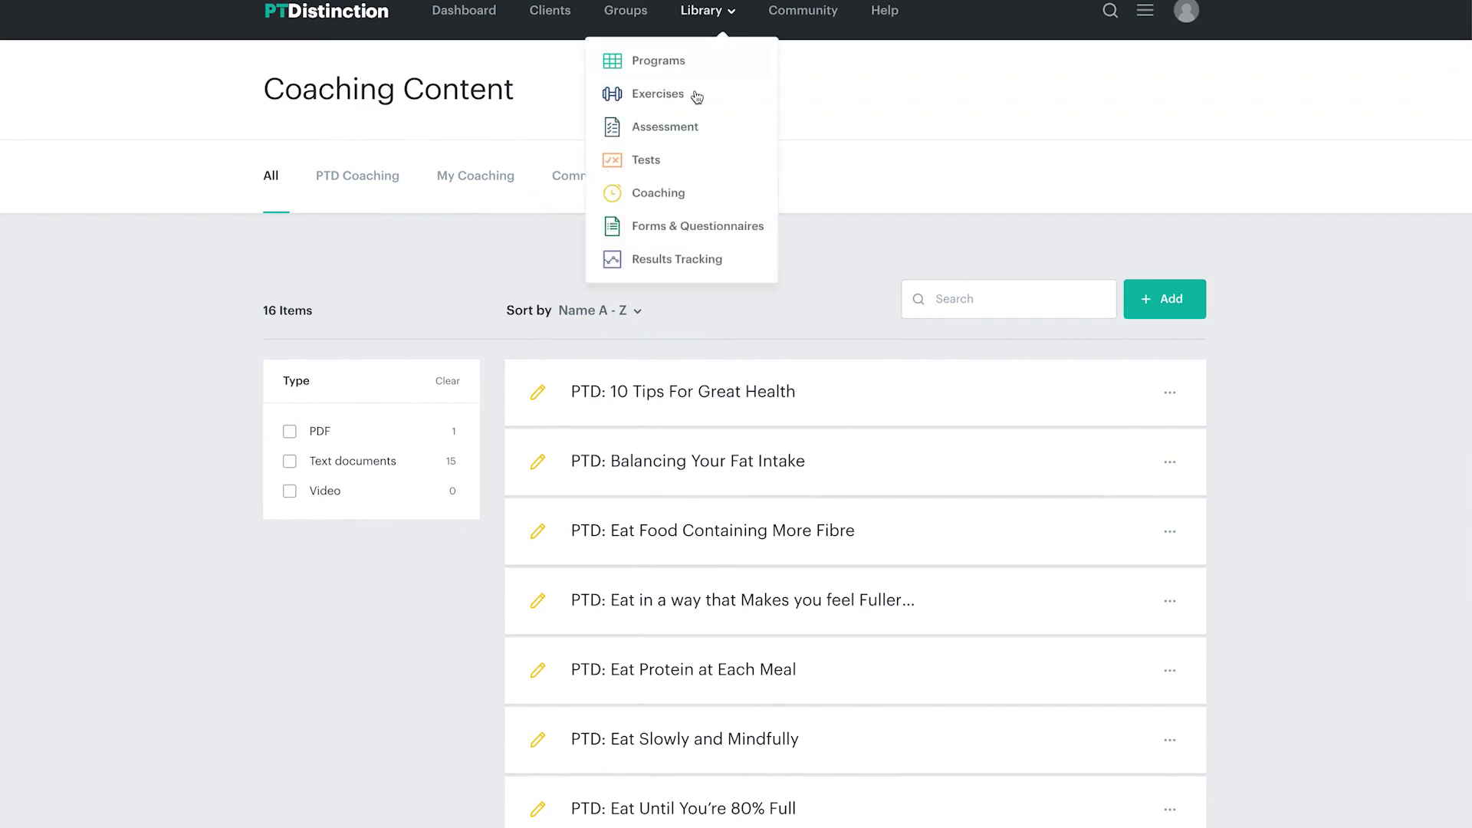
{"action": "left_click", "coordinate": [686, 227]}
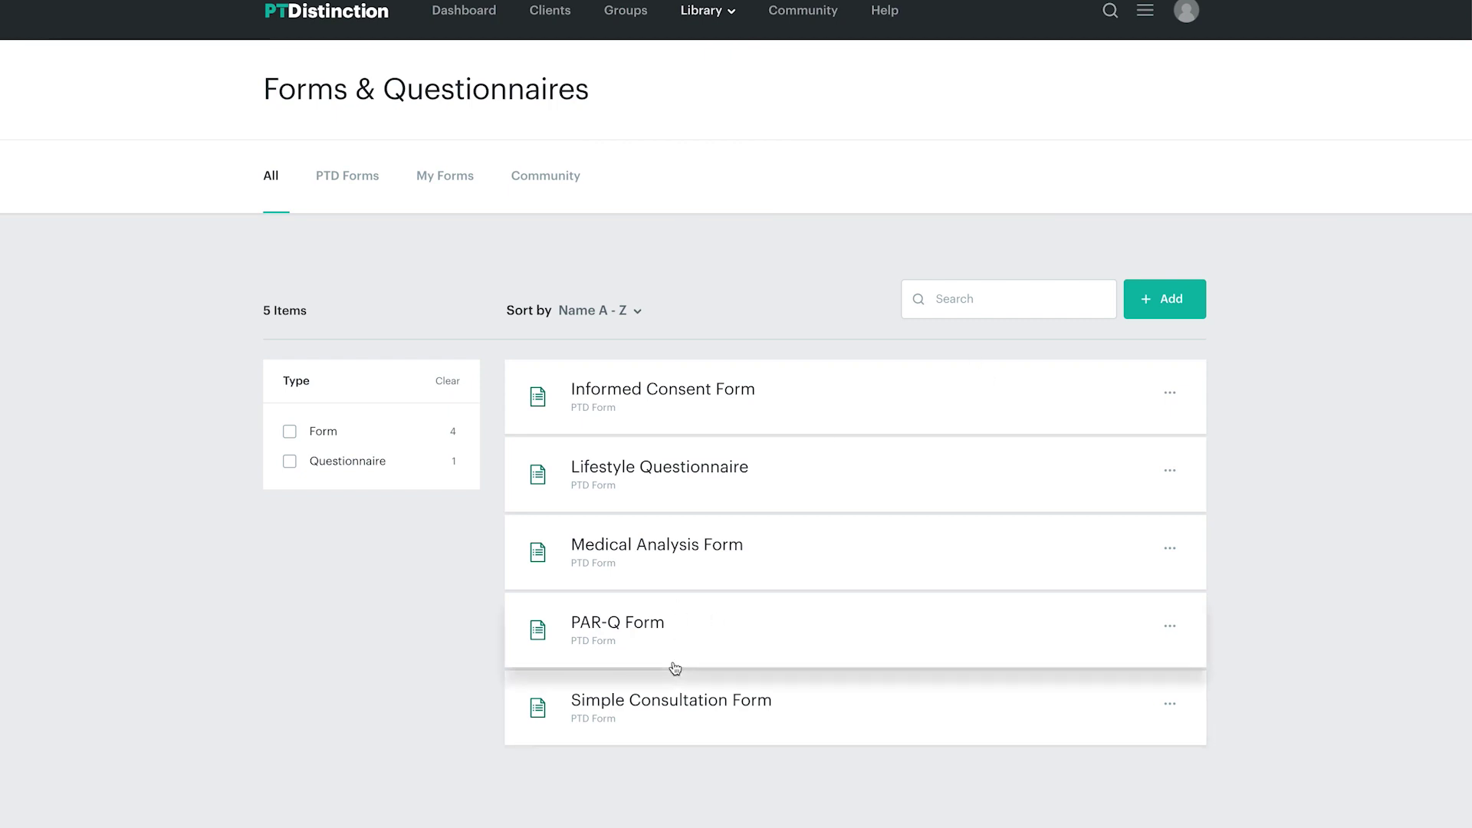
{"action": "left_click", "coordinate": [714, 14]}
{"action": "left_click", "coordinate": [682, 265]}
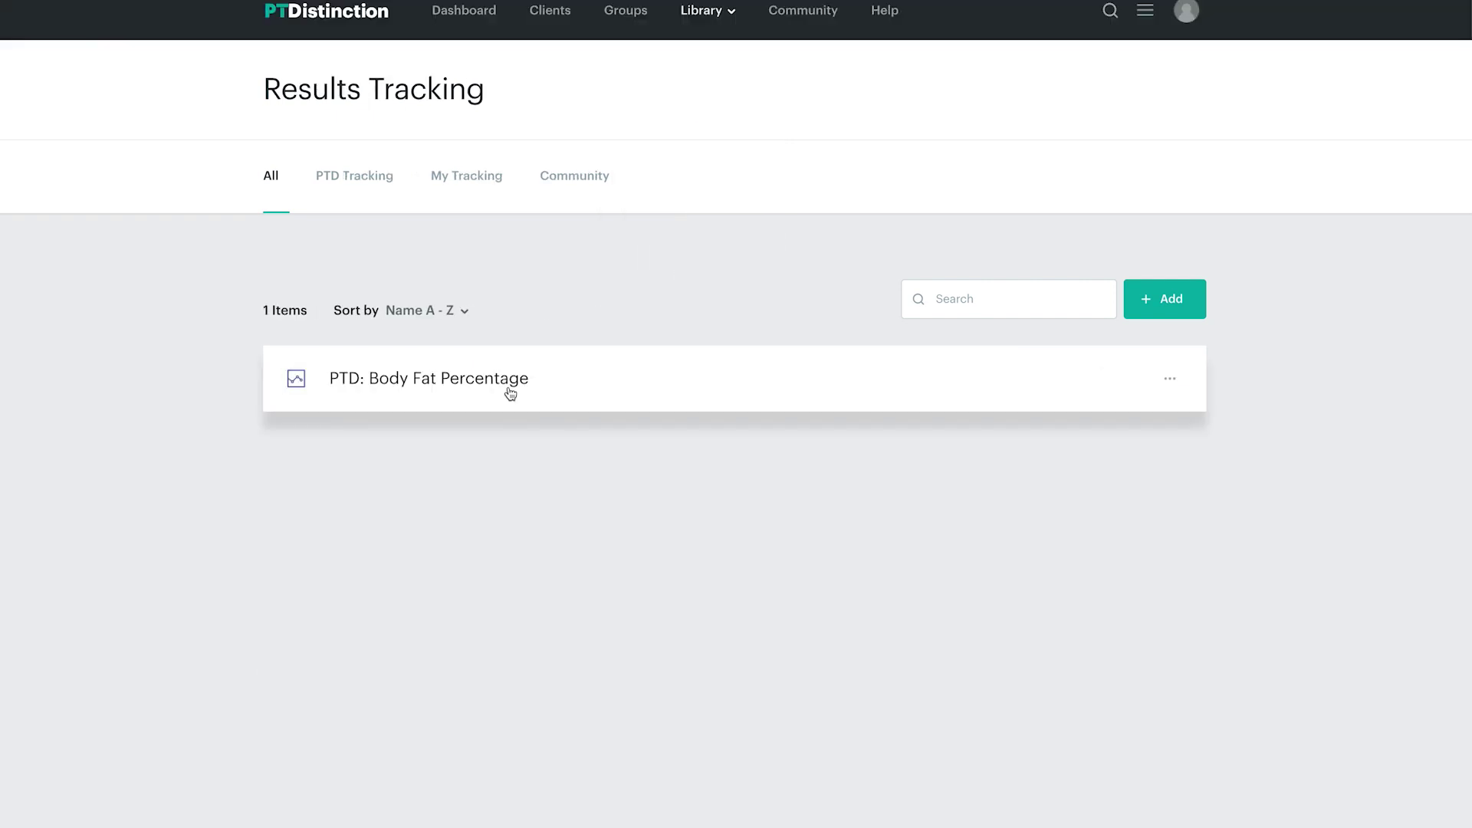
{"action": "left_click", "coordinate": [540, 398]}
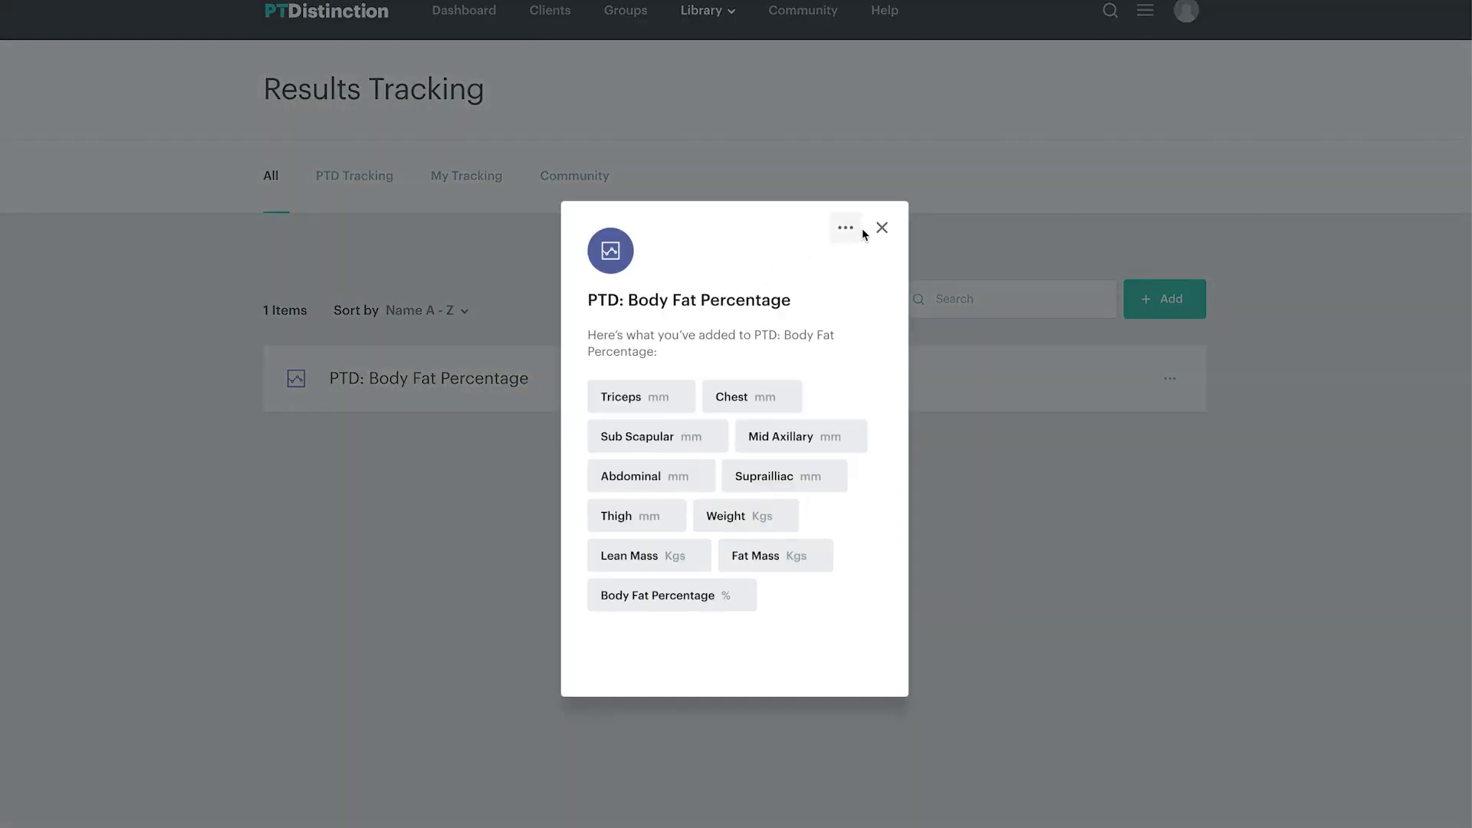
{"action": "left_click", "coordinate": [883, 230]}
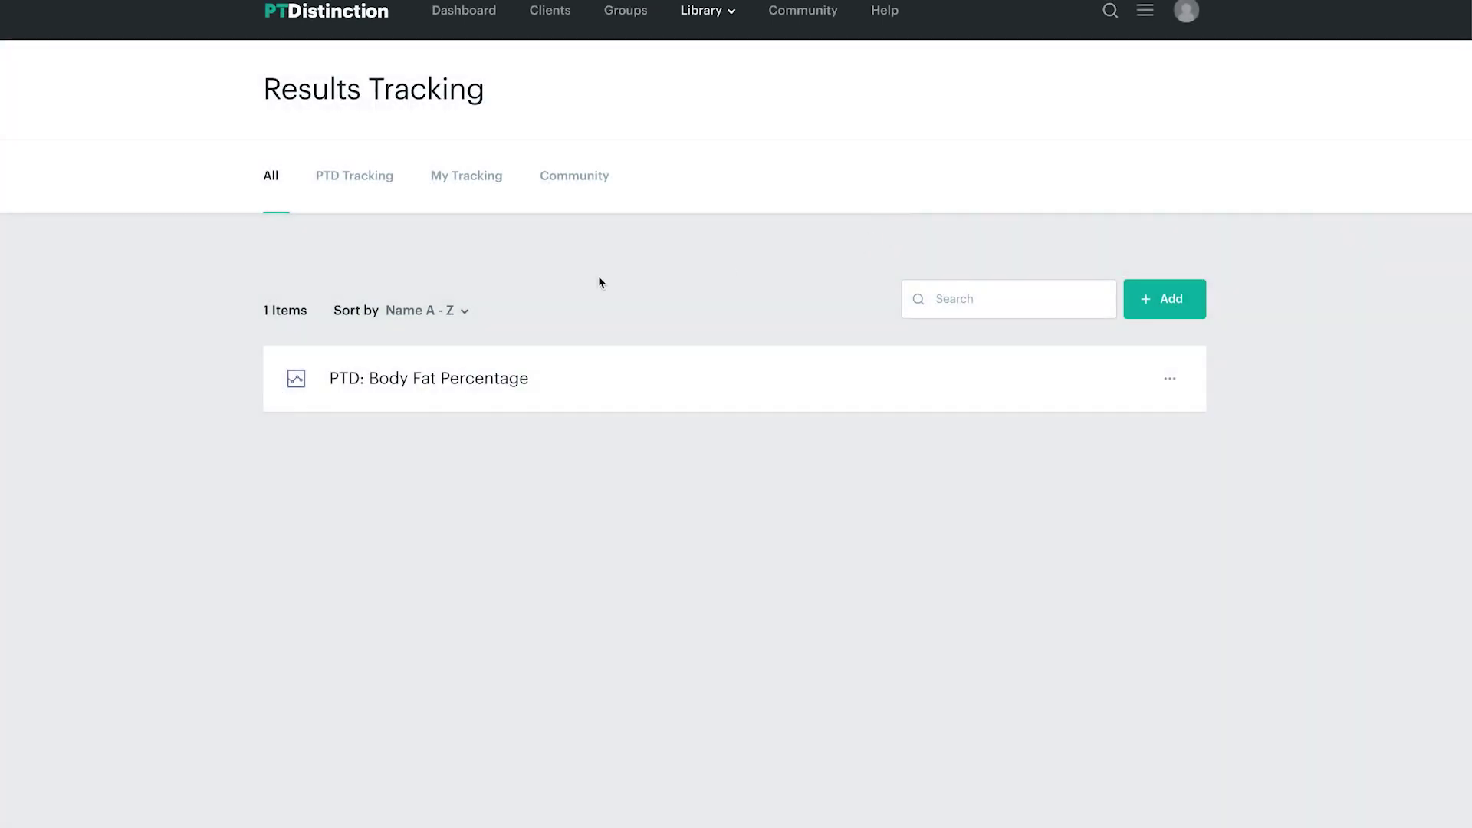
Step: View the Community introduction page and return to the dashboard
{"action": "left_click", "coordinate": [791, 23]}
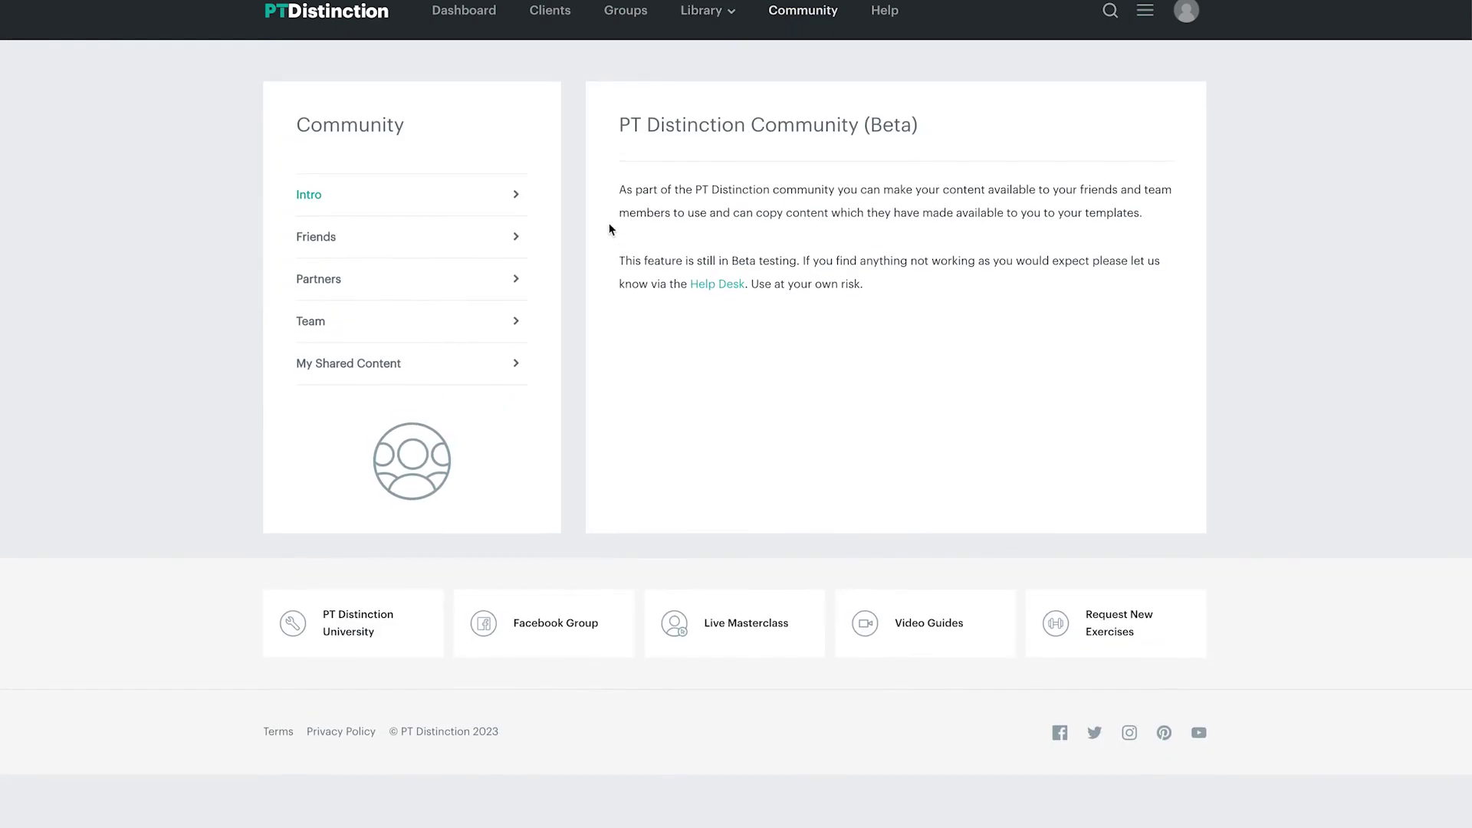
{"action": "left_click", "coordinate": [465, 13]}
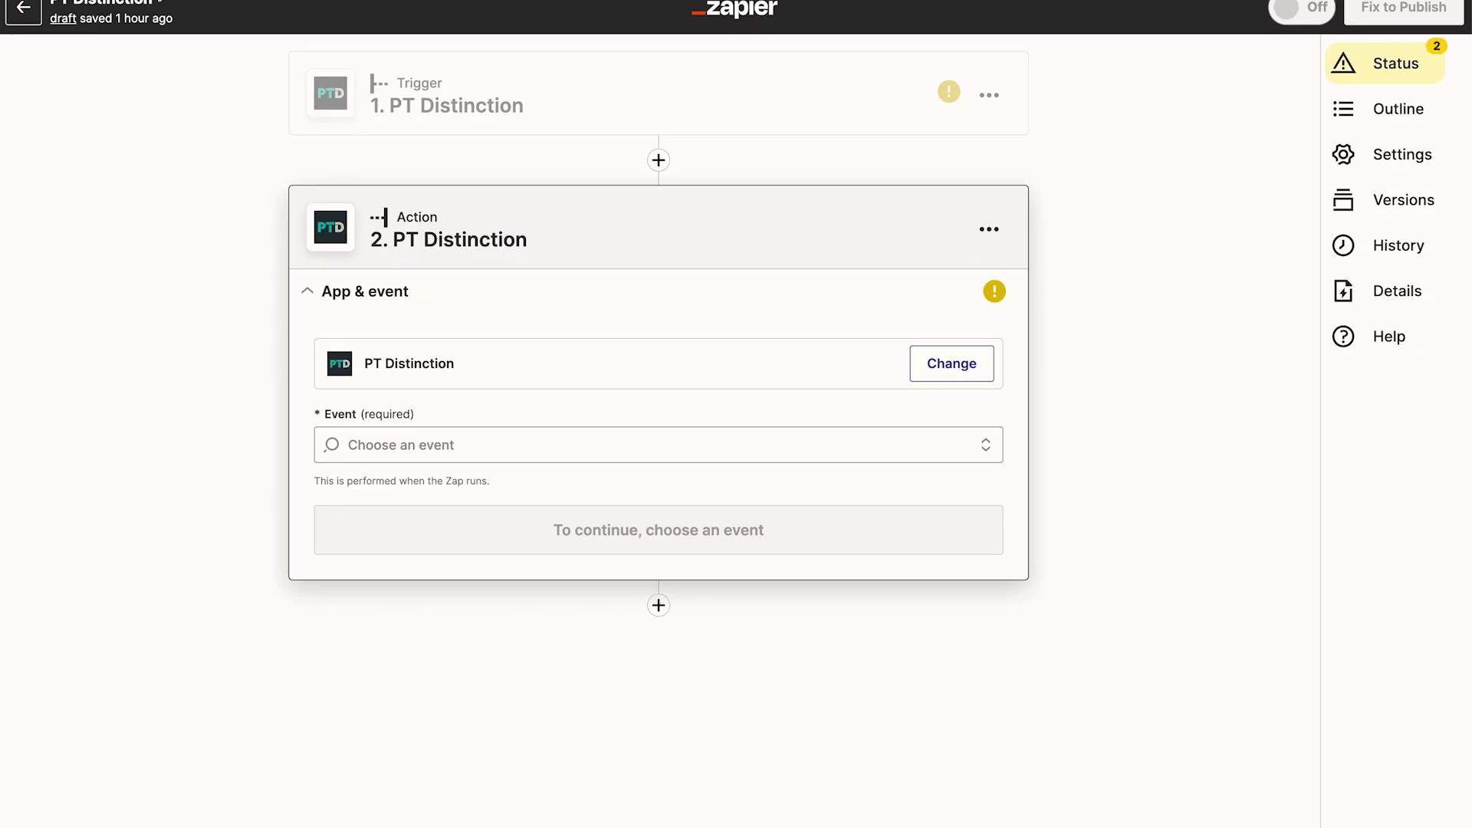
Step: Switch to Zapier and view the event choices for the PT Distinction trigger without selecting one
{"action": "left_click", "coordinate": [465, 83]}
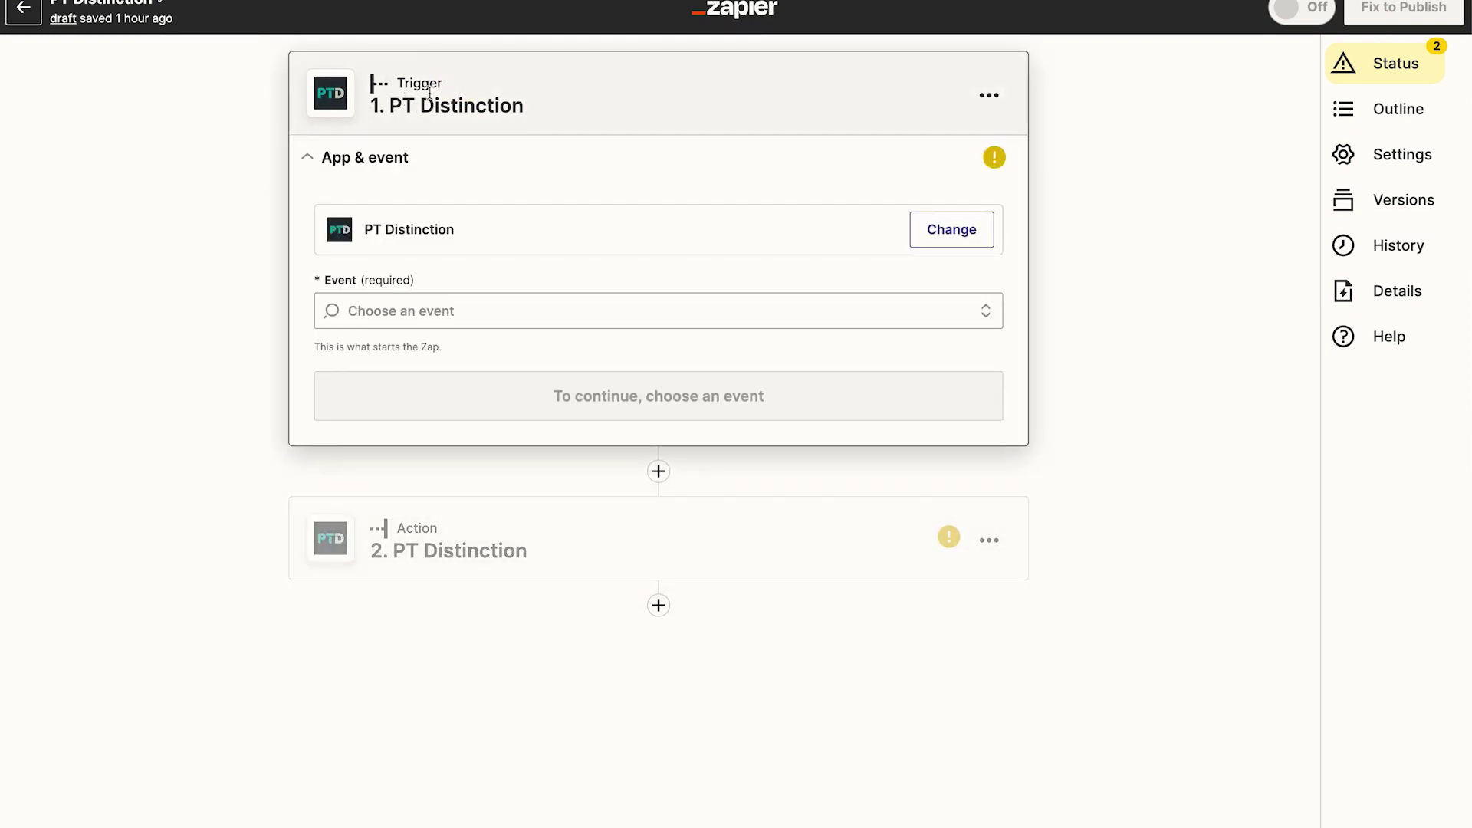
{"action": "left_click", "coordinate": [493, 303]}
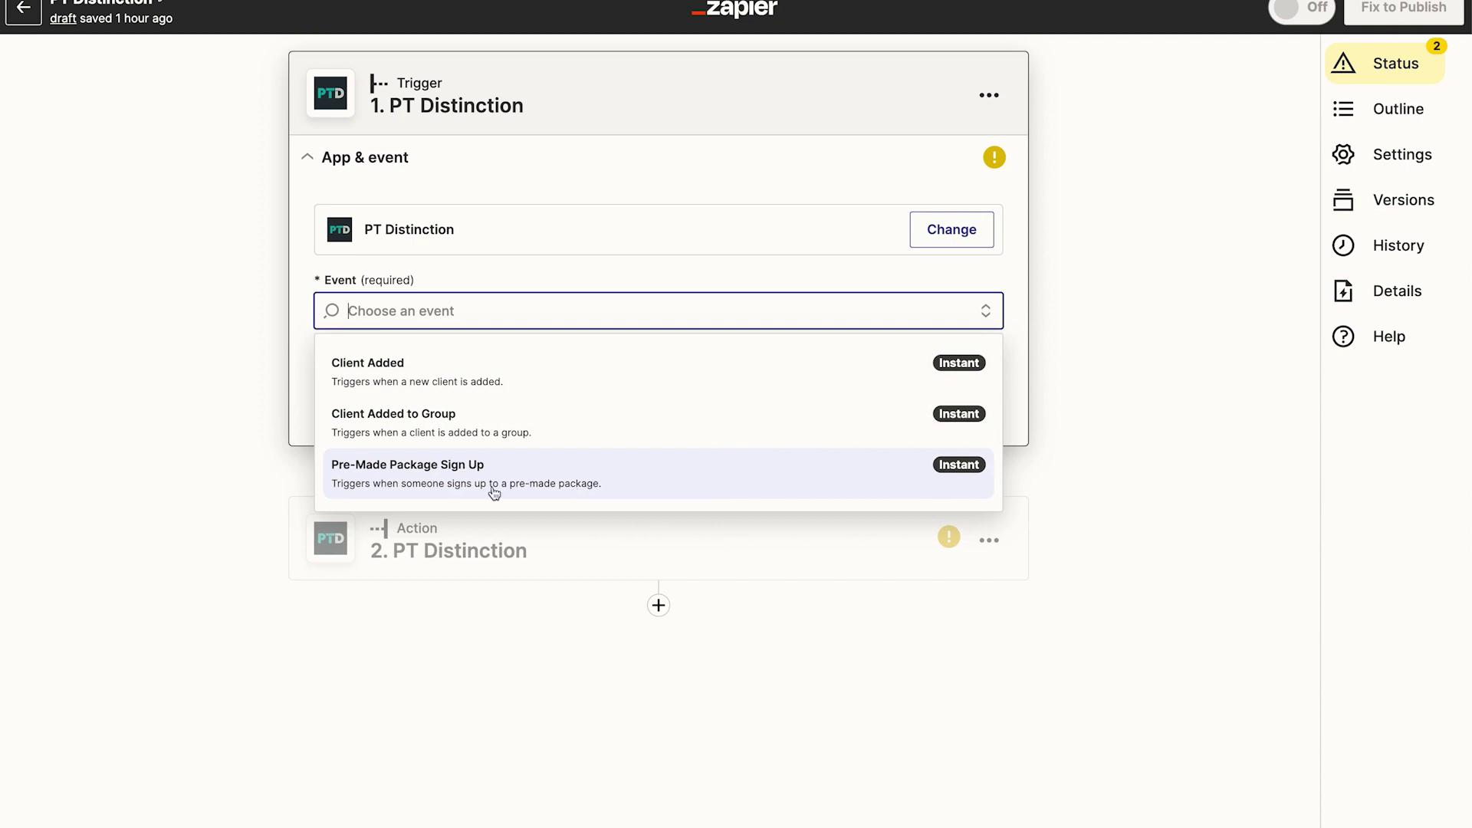
{"action": "left_click", "coordinate": [1107, 454]}
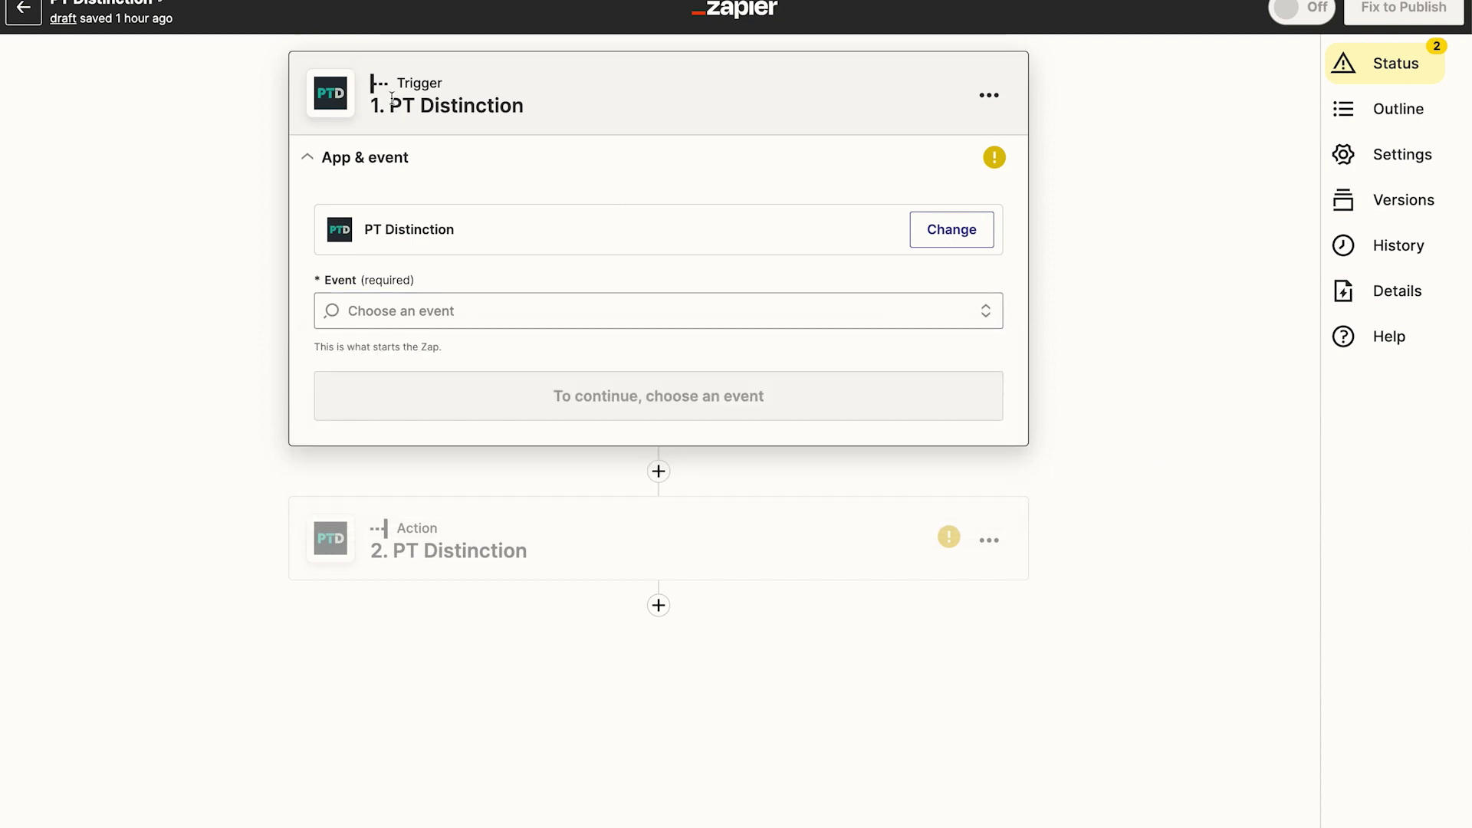
Step: Expand the PT Distinction action of the Zap and view its available events without selecting one
{"action": "left_click", "coordinate": [491, 527]}
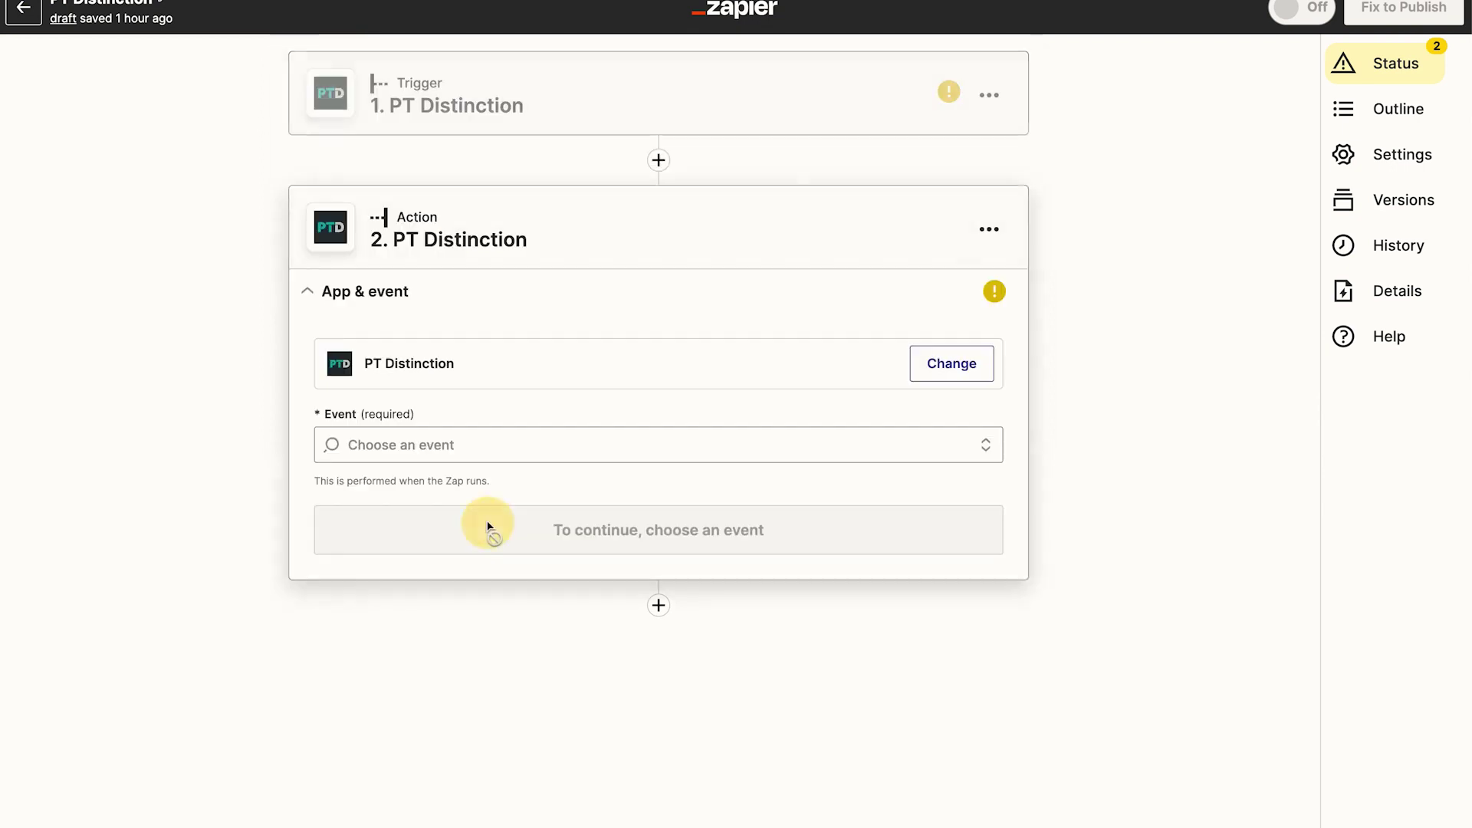
{"action": "left_click", "coordinate": [402, 444]}
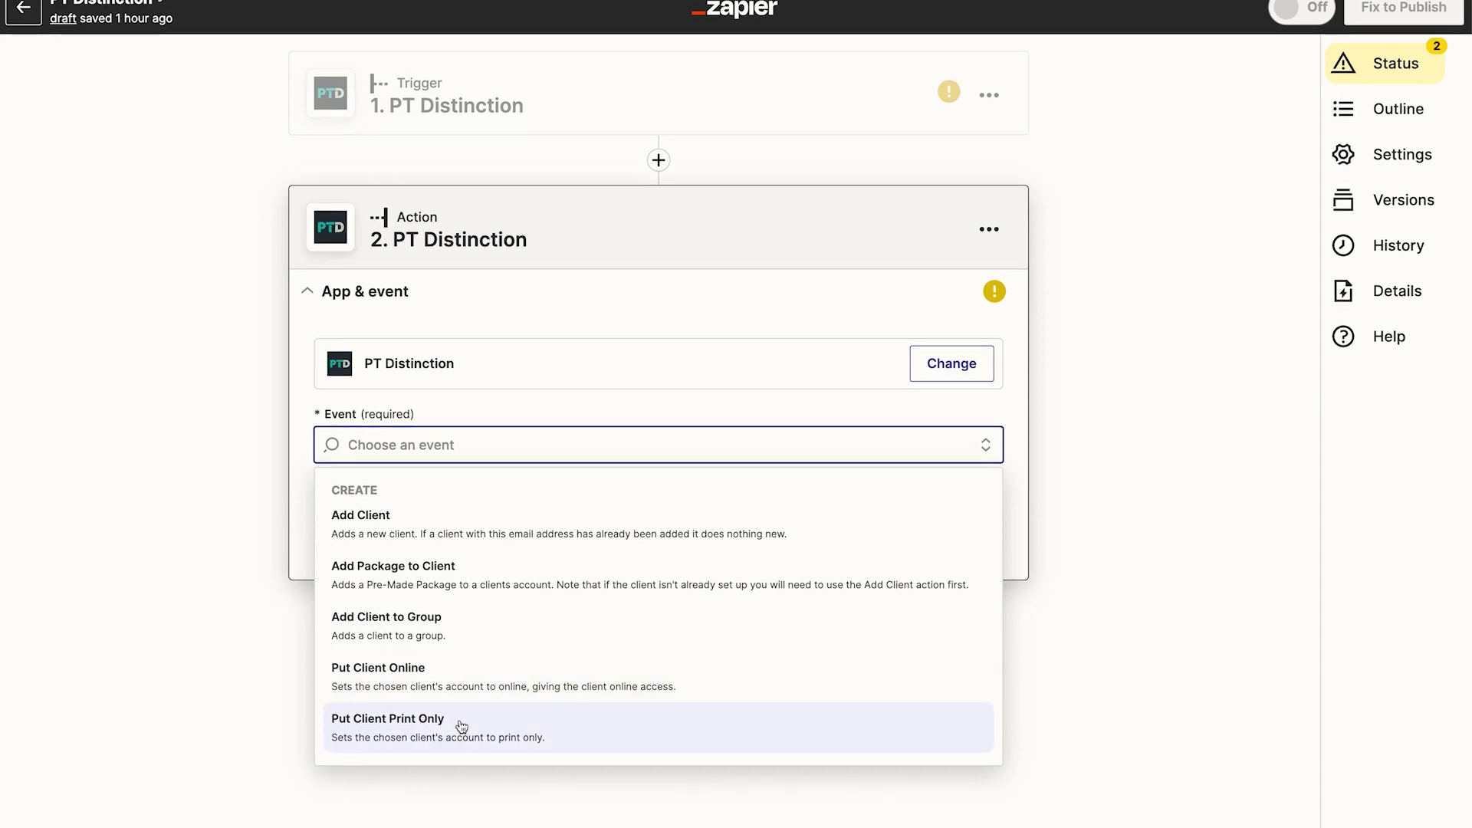
{"action": "left_click", "coordinate": [1091, 615]}
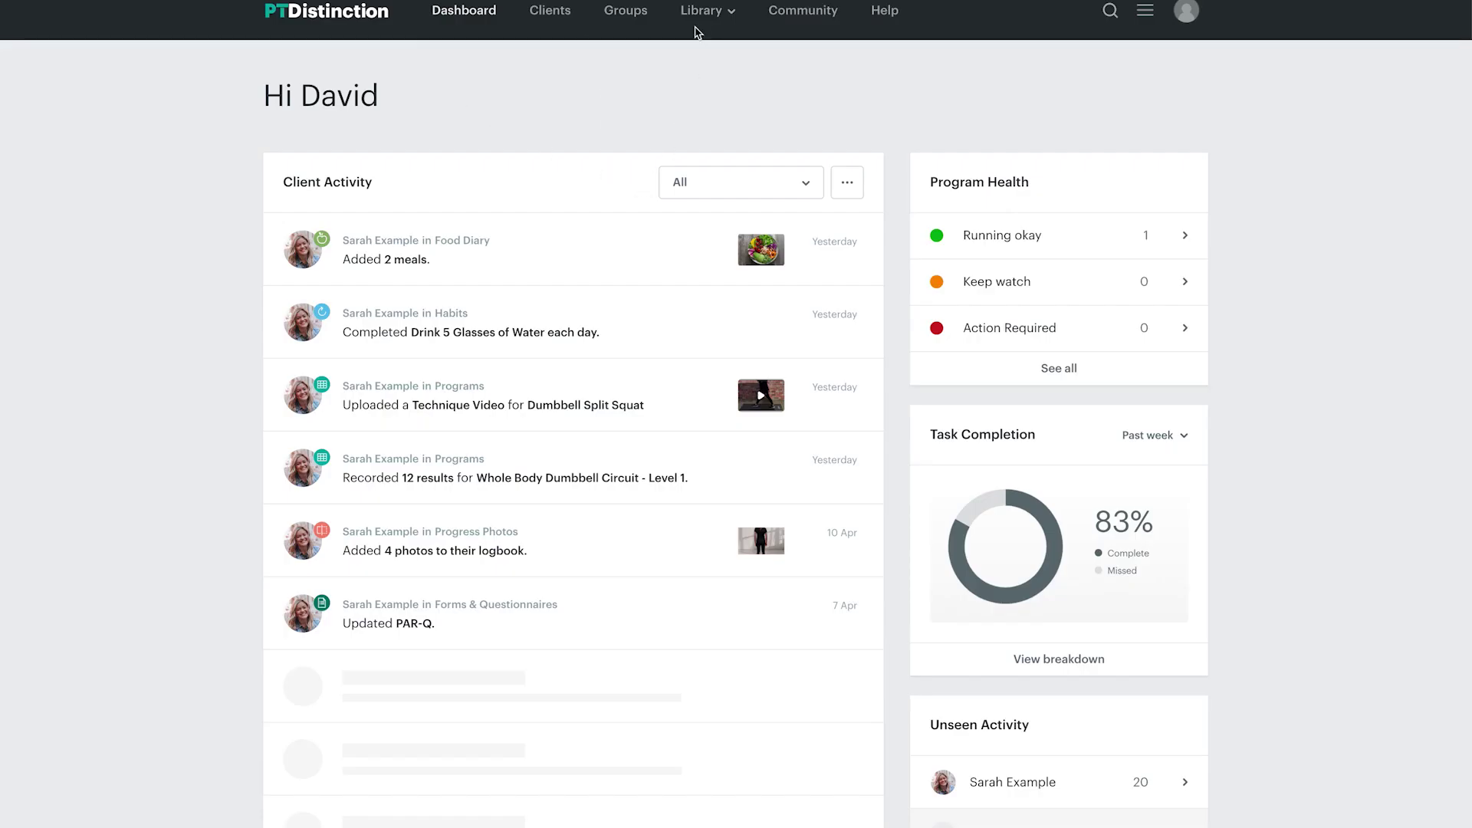
Step: Switch back to PT Distinction, open Integrations, and view the MyFitnessPal, MyZone and FitBit add-ons before returning to About Add Ons
{"action": "left_click", "coordinate": [1138, 13]}
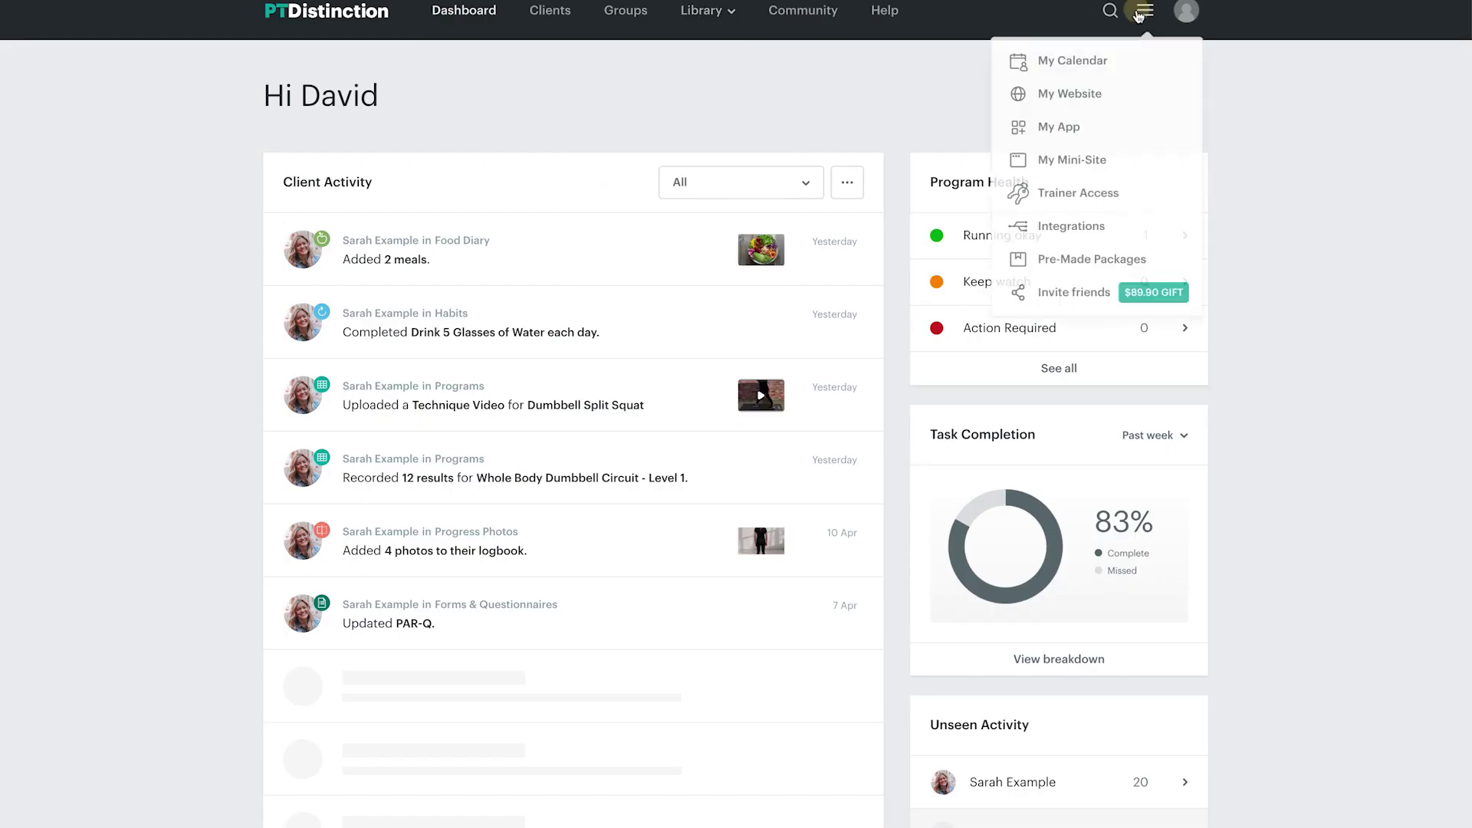
{"action": "left_click", "coordinate": [1143, 13]}
{"action": "left_click", "coordinate": [1144, 14]}
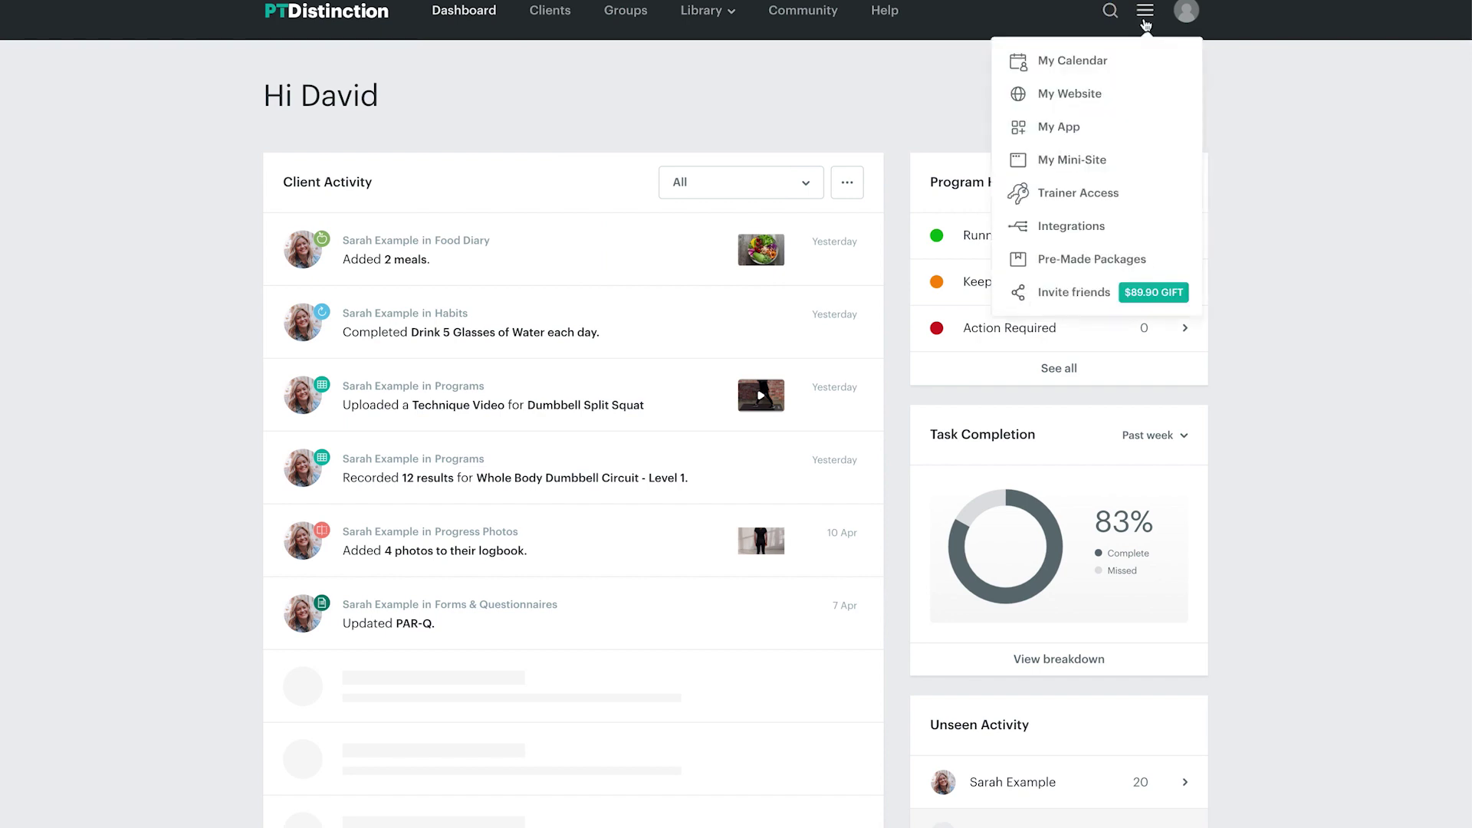
{"action": "left_click", "coordinate": [1066, 239]}
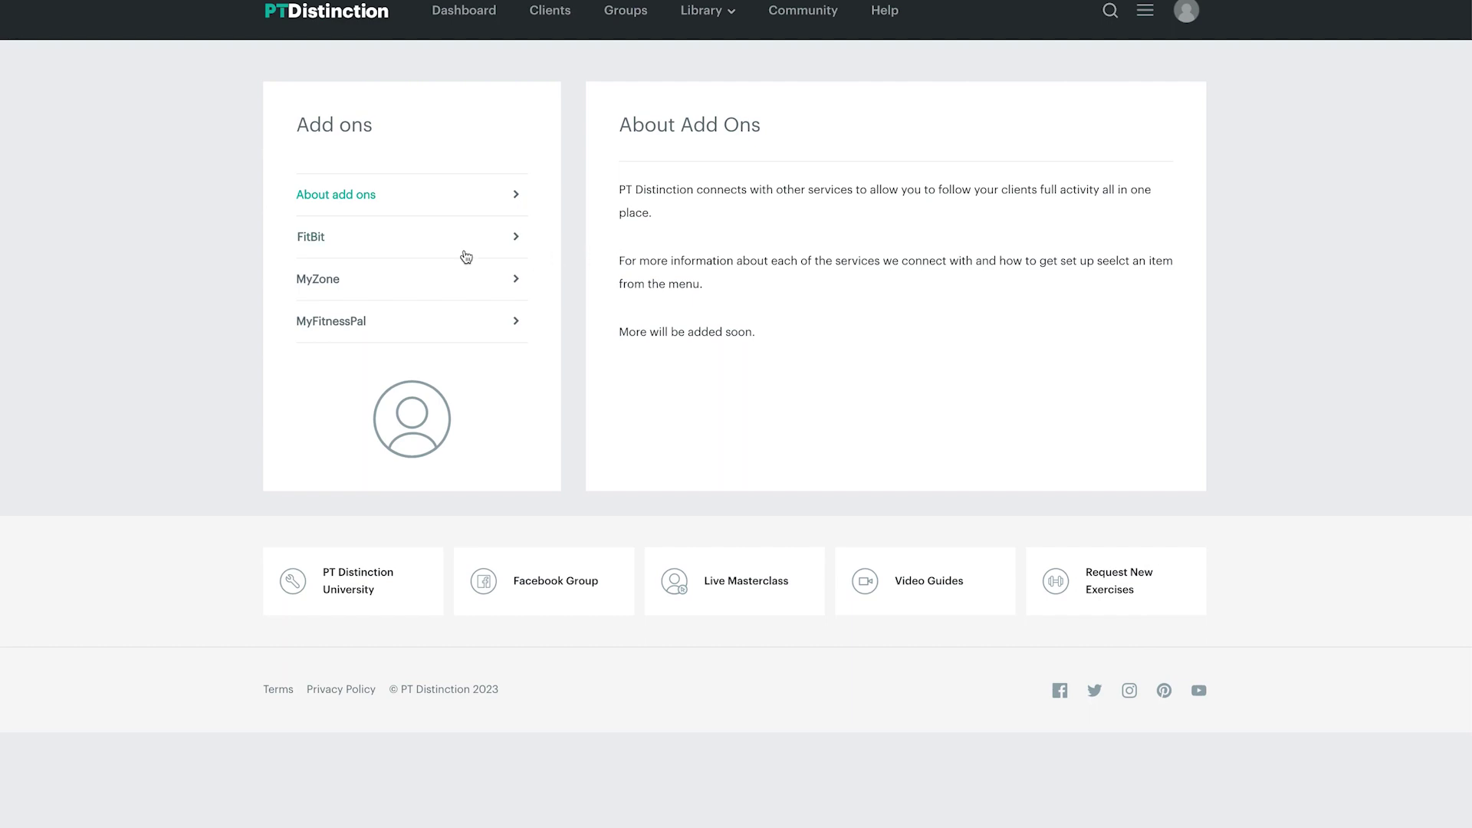
{"action": "left_click", "coordinate": [380, 318]}
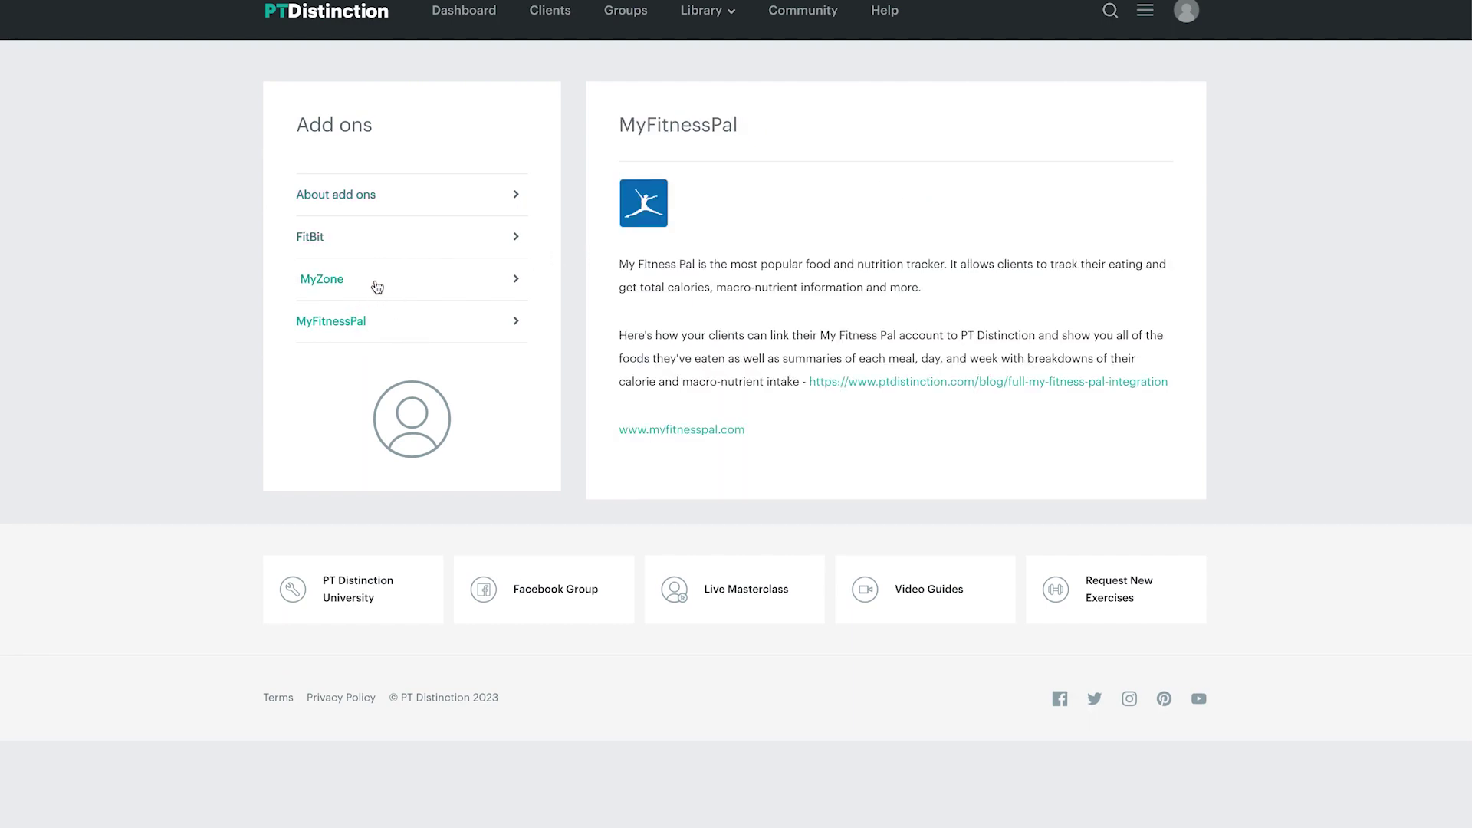
{"action": "left_click", "coordinate": [377, 285]}
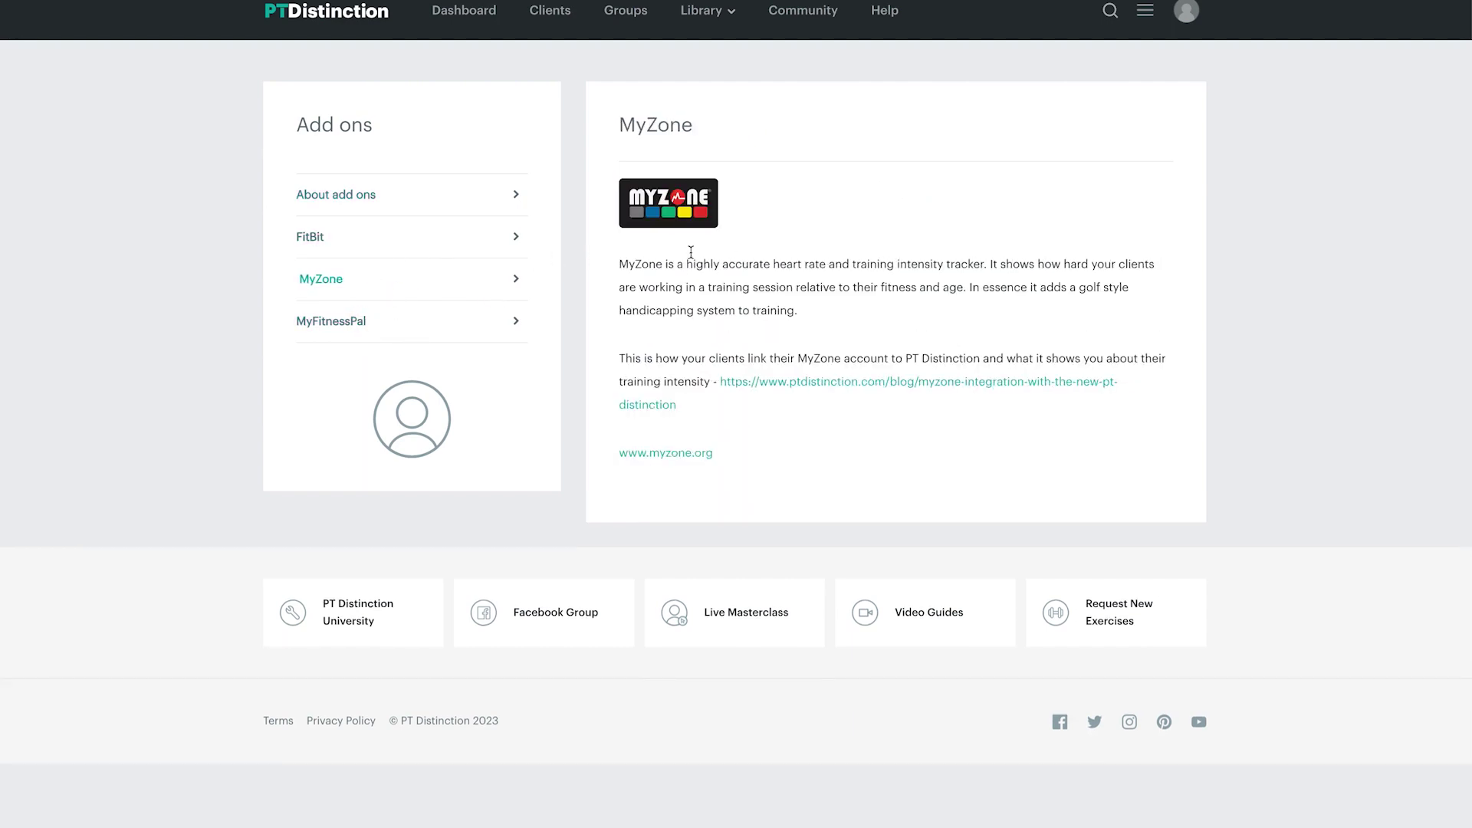
{"action": "left_click", "coordinate": [403, 243]}
{"action": "left_click", "coordinate": [441, 201]}
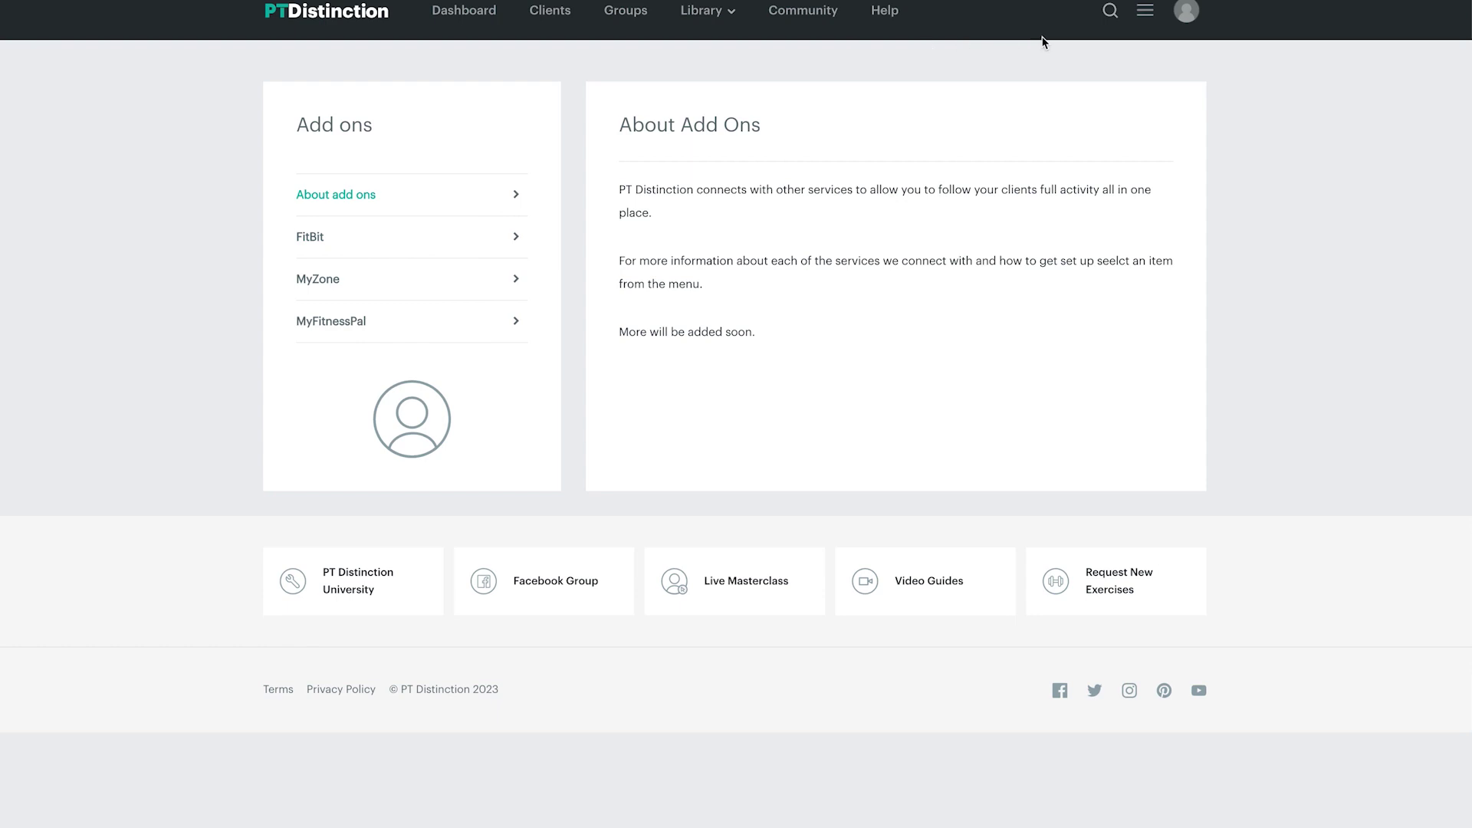
Step: Open the trainer's calendar and view its weekly schedule
{"action": "left_click", "coordinate": [1145, 11]}
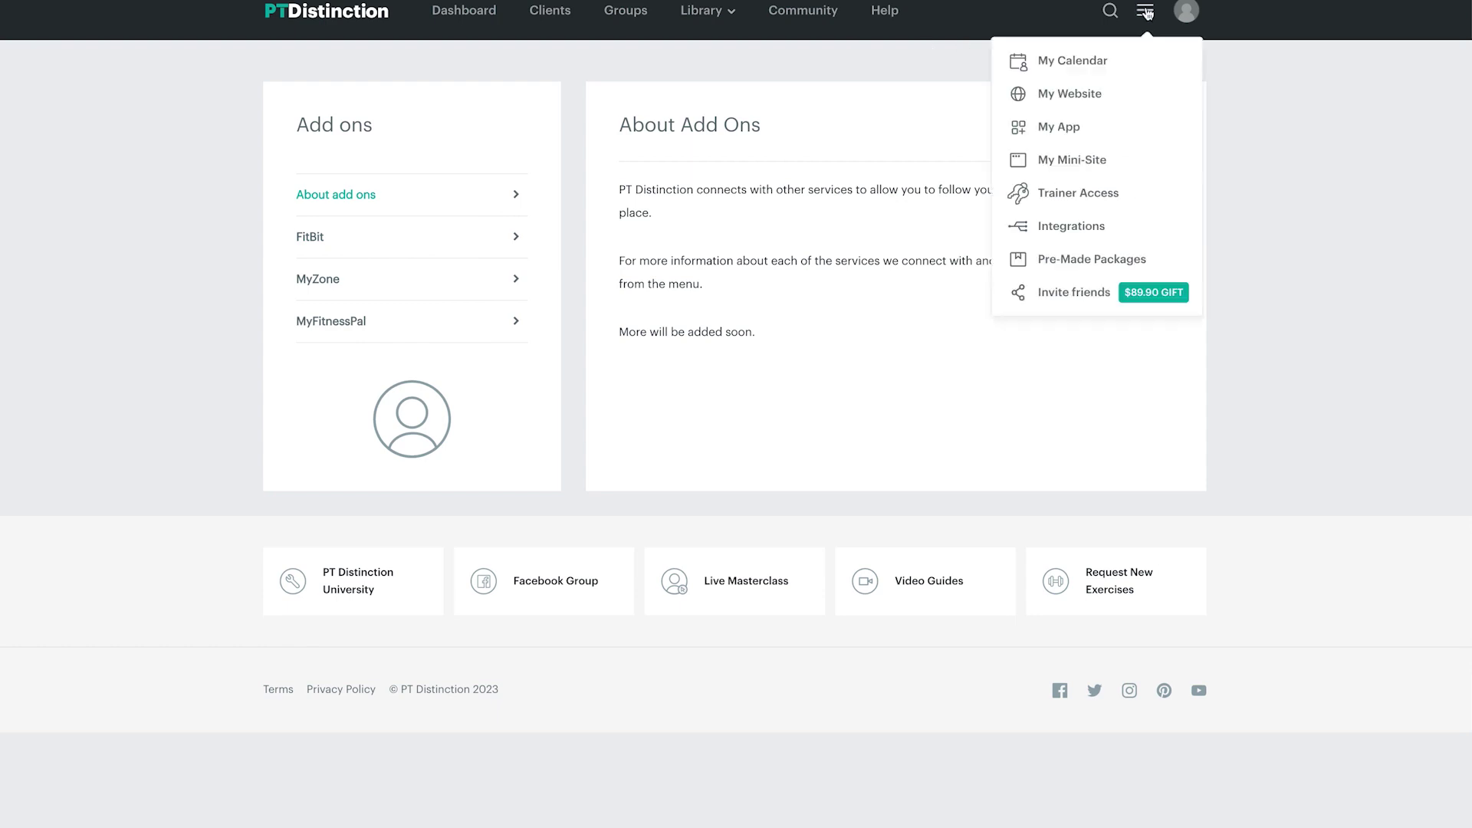
{"action": "left_click", "coordinate": [1076, 67]}
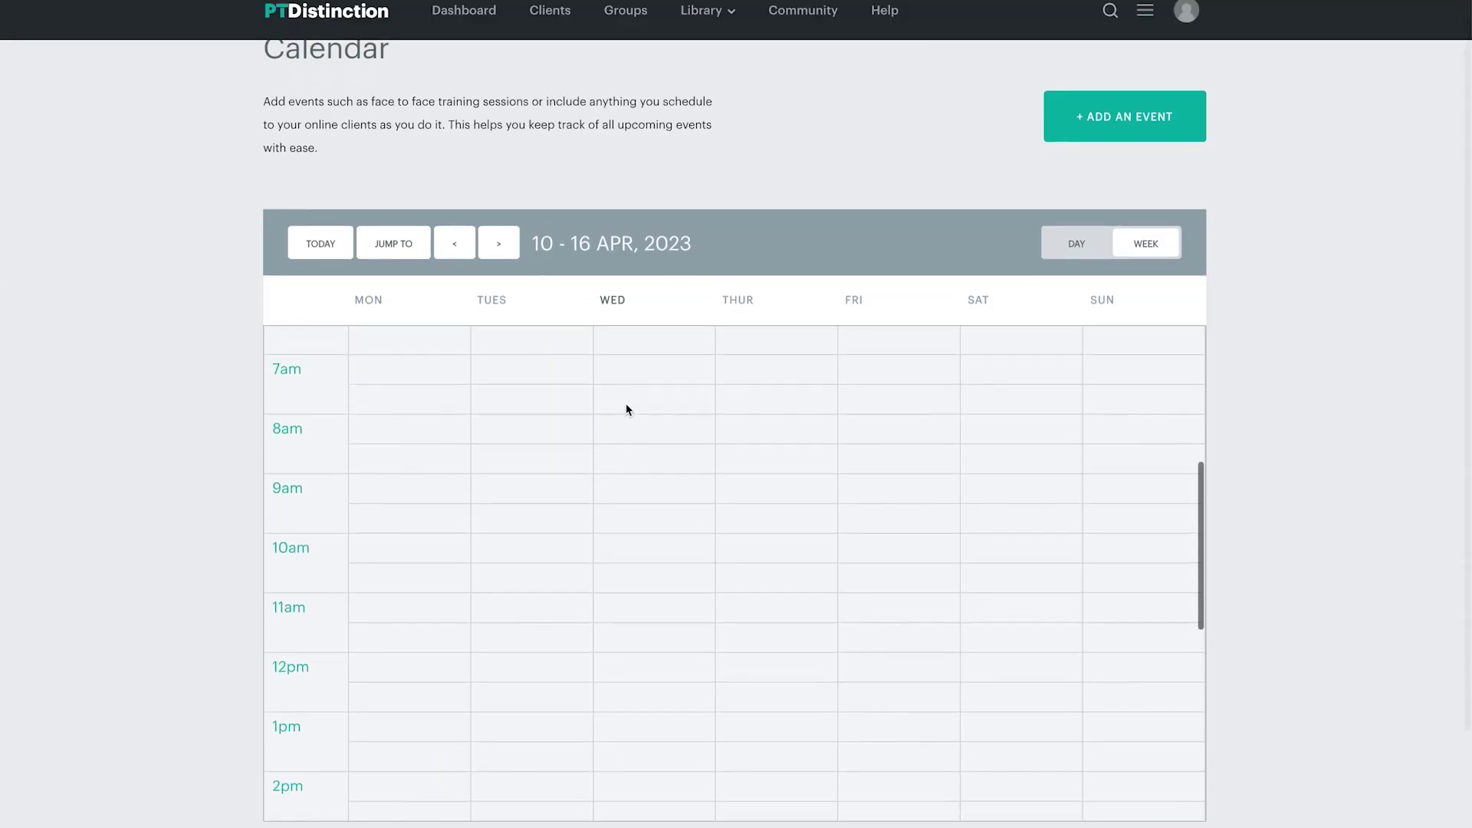
{"action": "scroll", "coordinate": [1012, 222], "scroll_direction": "up", "scroll_amount": 1}
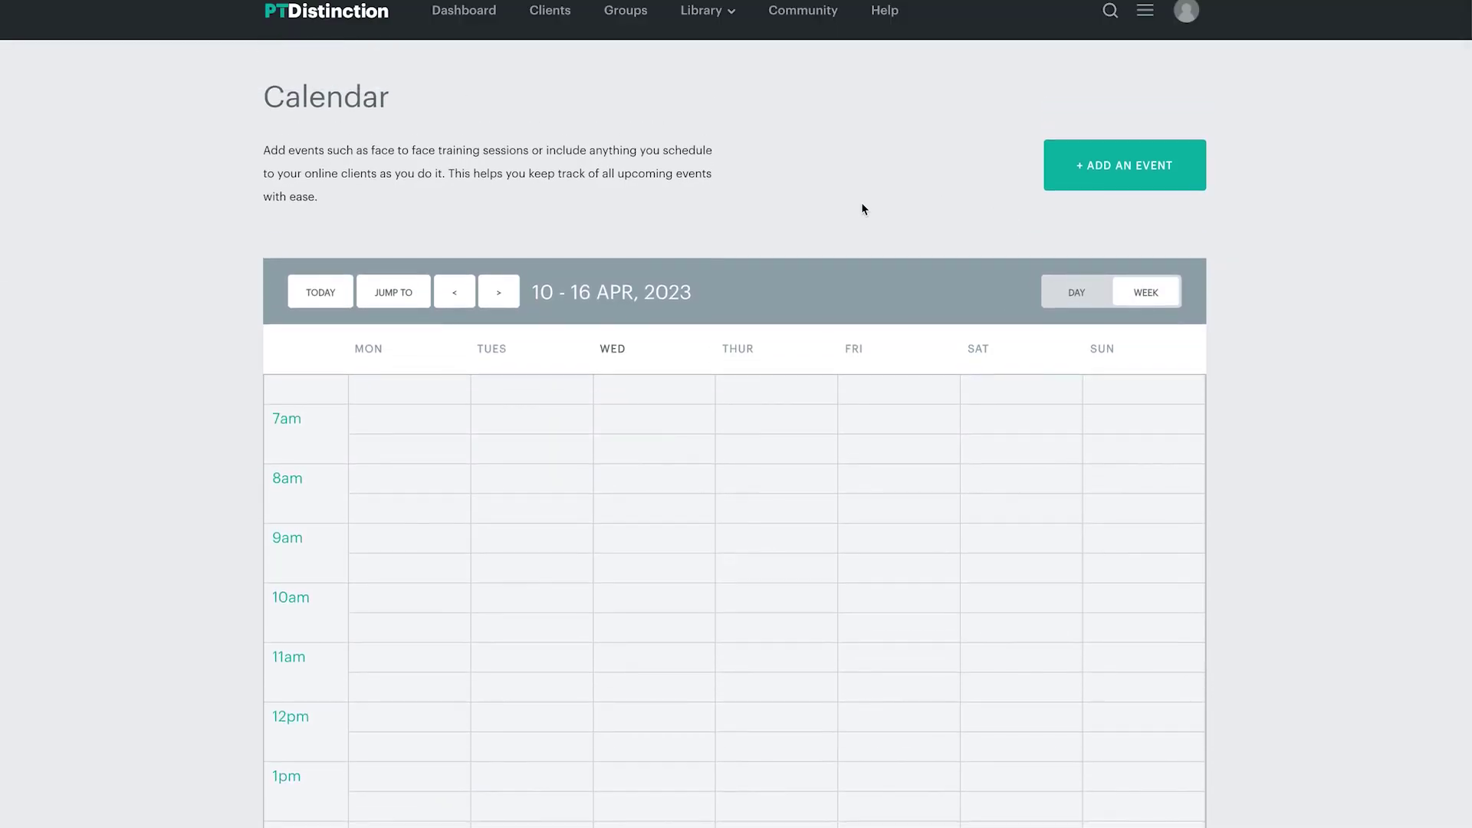
Step: Open the website integration setup and read its Introduction page
{"action": "left_click", "coordinate": [1145, 11]}
{"action": "left_click", "coordinate": [1105, 95]}
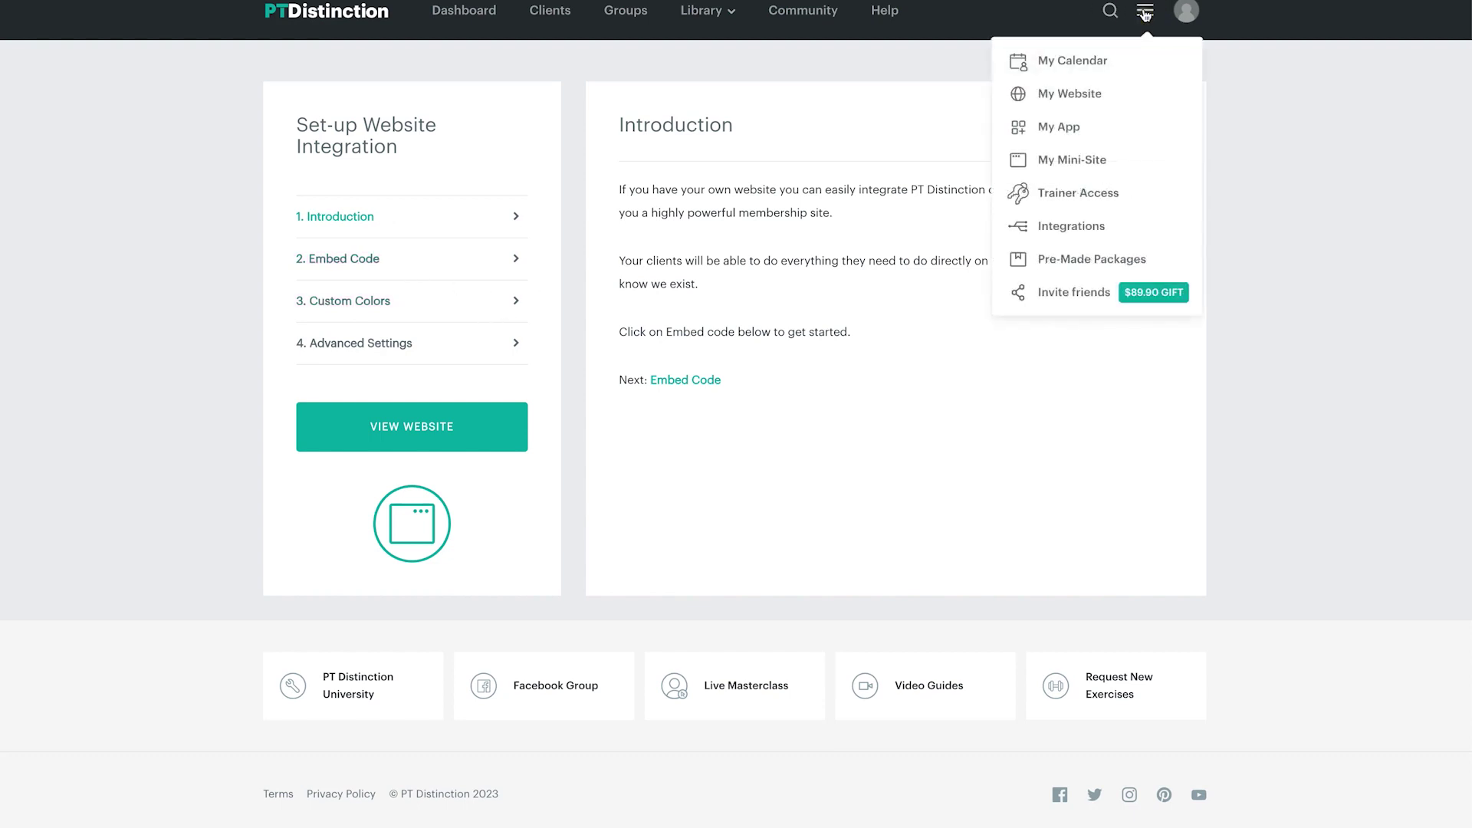
{"action": "left_click", "coordinate": [802, 445]}
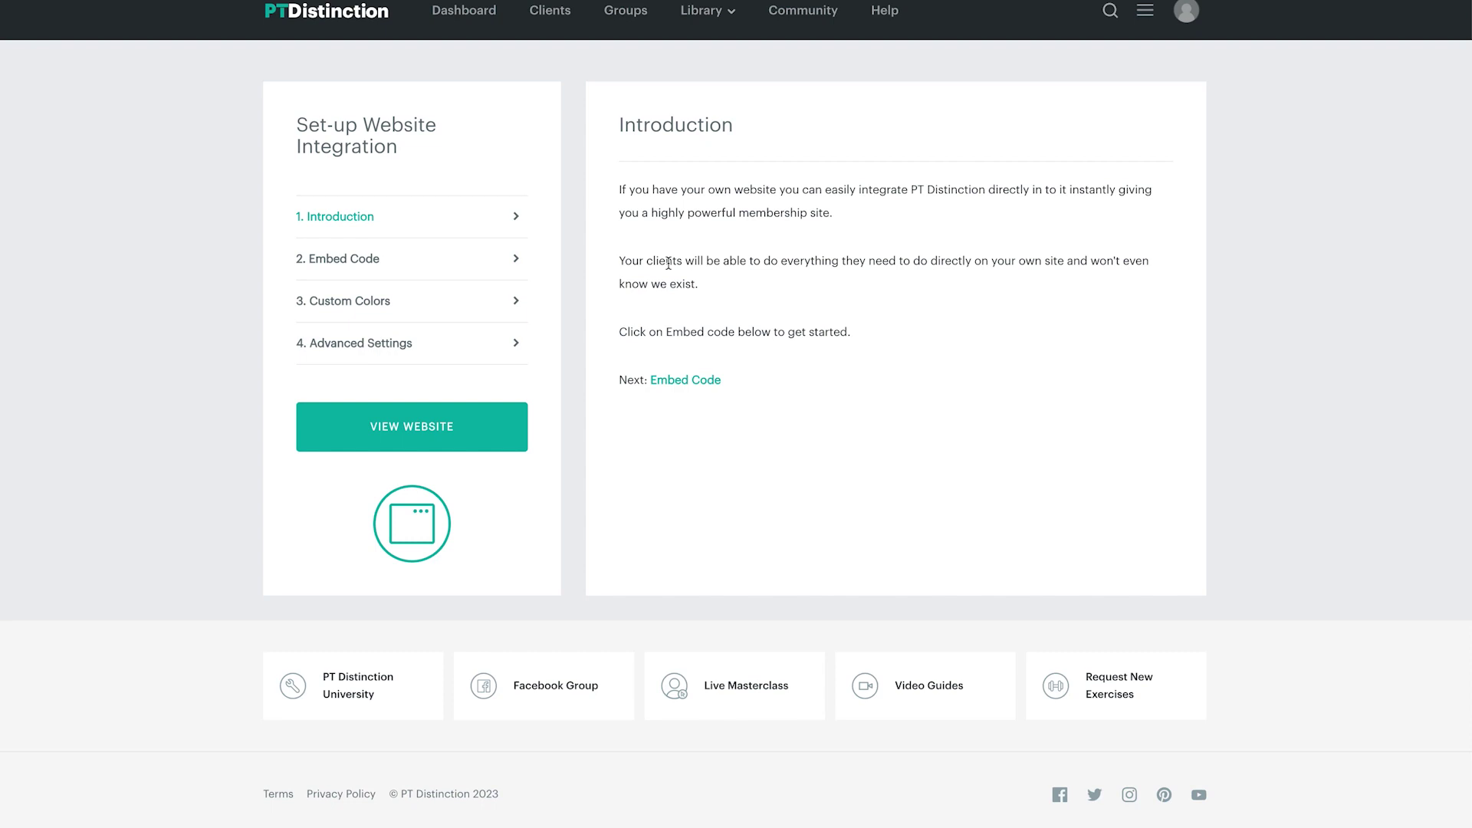
Step: Open Pre-Made Packages and start adding a new package to view its setup
{"action": "mouse_move", "coordinate": [1147, 15]}
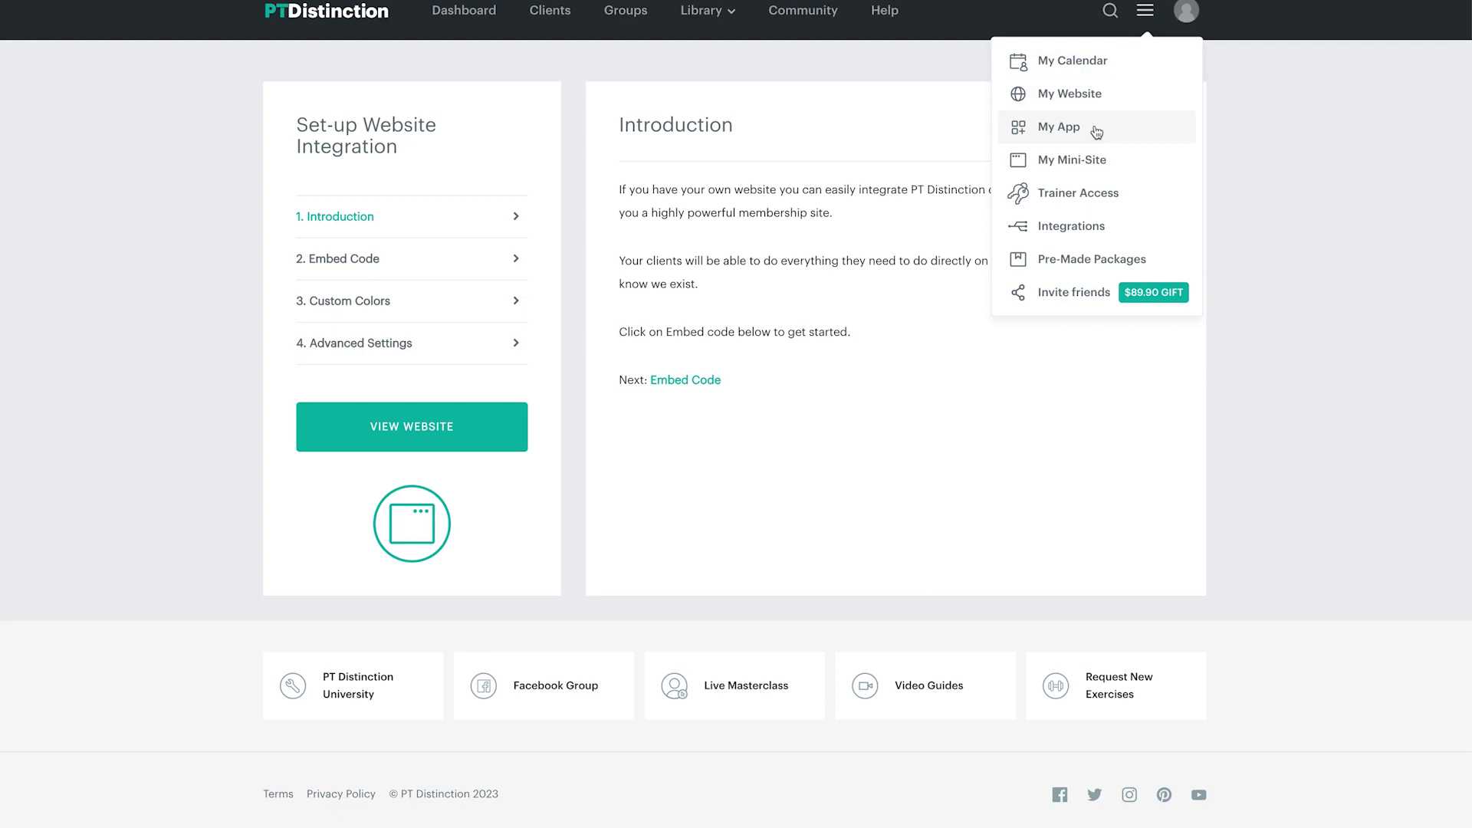
{"action": "left_click", "coordinate": [1068, 261]}
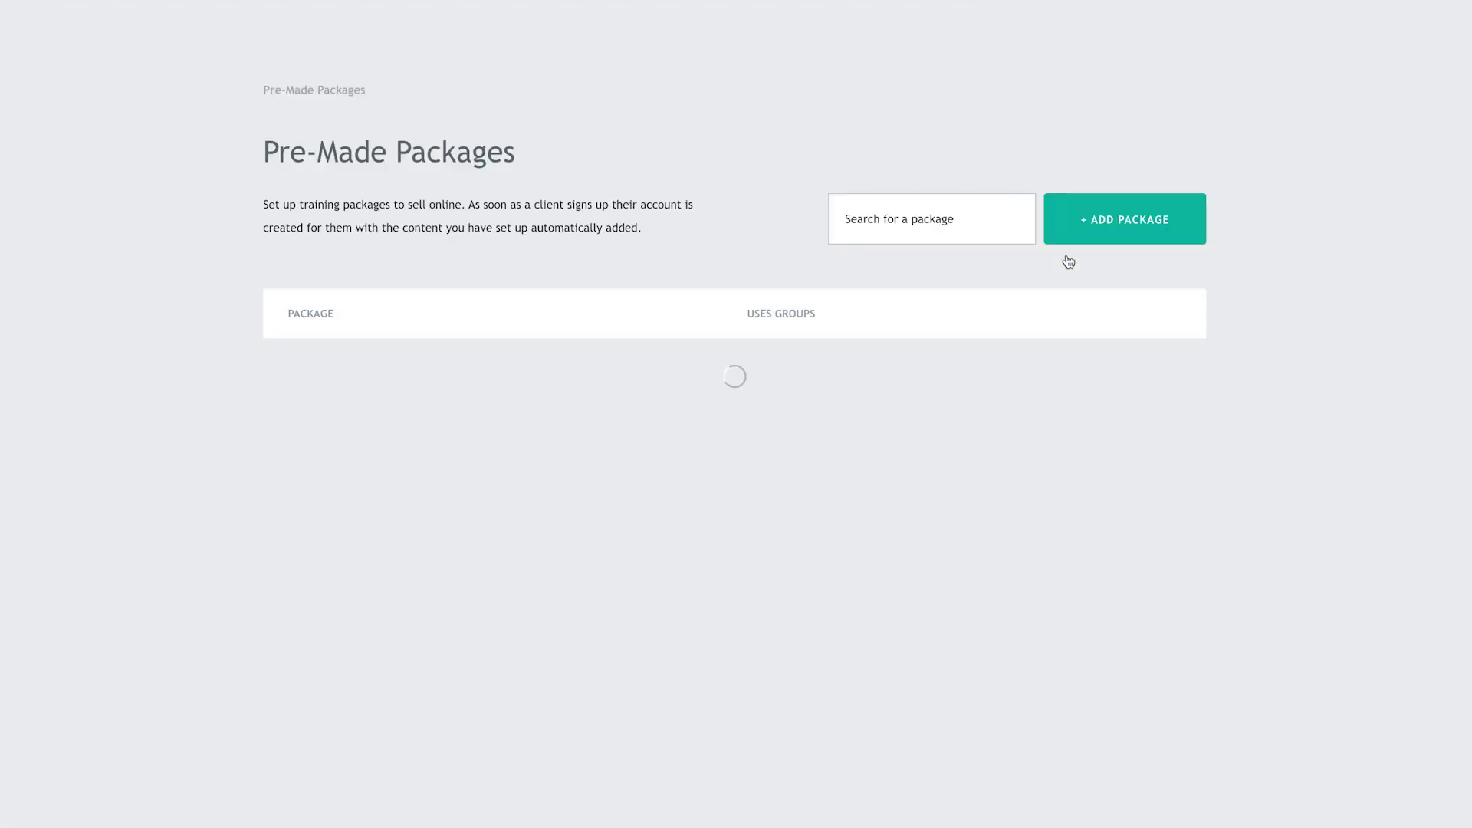
{"action": "left_click", "coordinate": [1068, 220]}
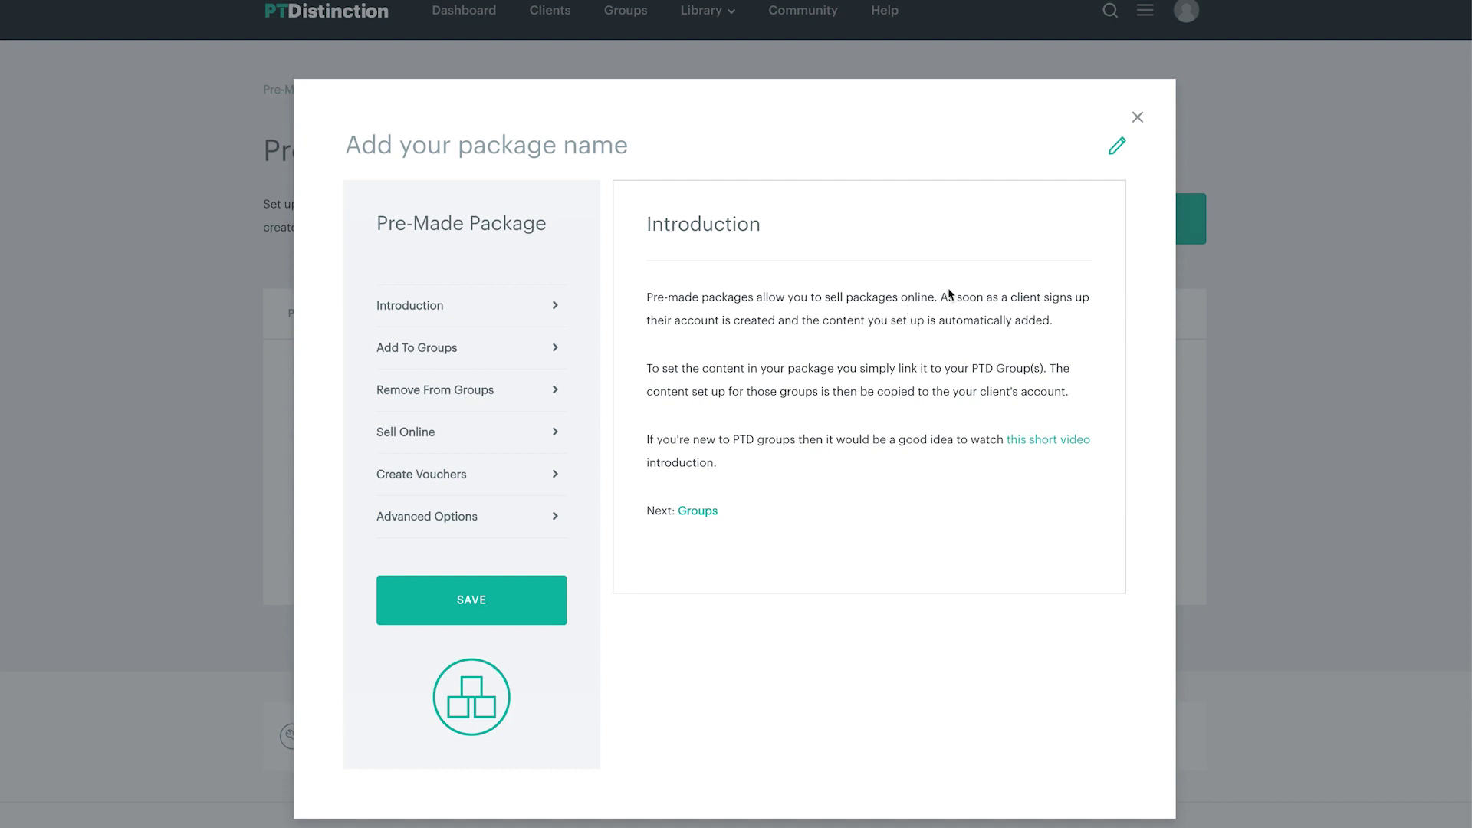
Step: Look through the new package's Sell Online settings and open its Advanced Options
{"action": "left_click", "coordinate": [448, 449]}
{"action": "scroll", "coordinate": [848, 303], "scroll_direction": "down", "scroll_amount": 15}
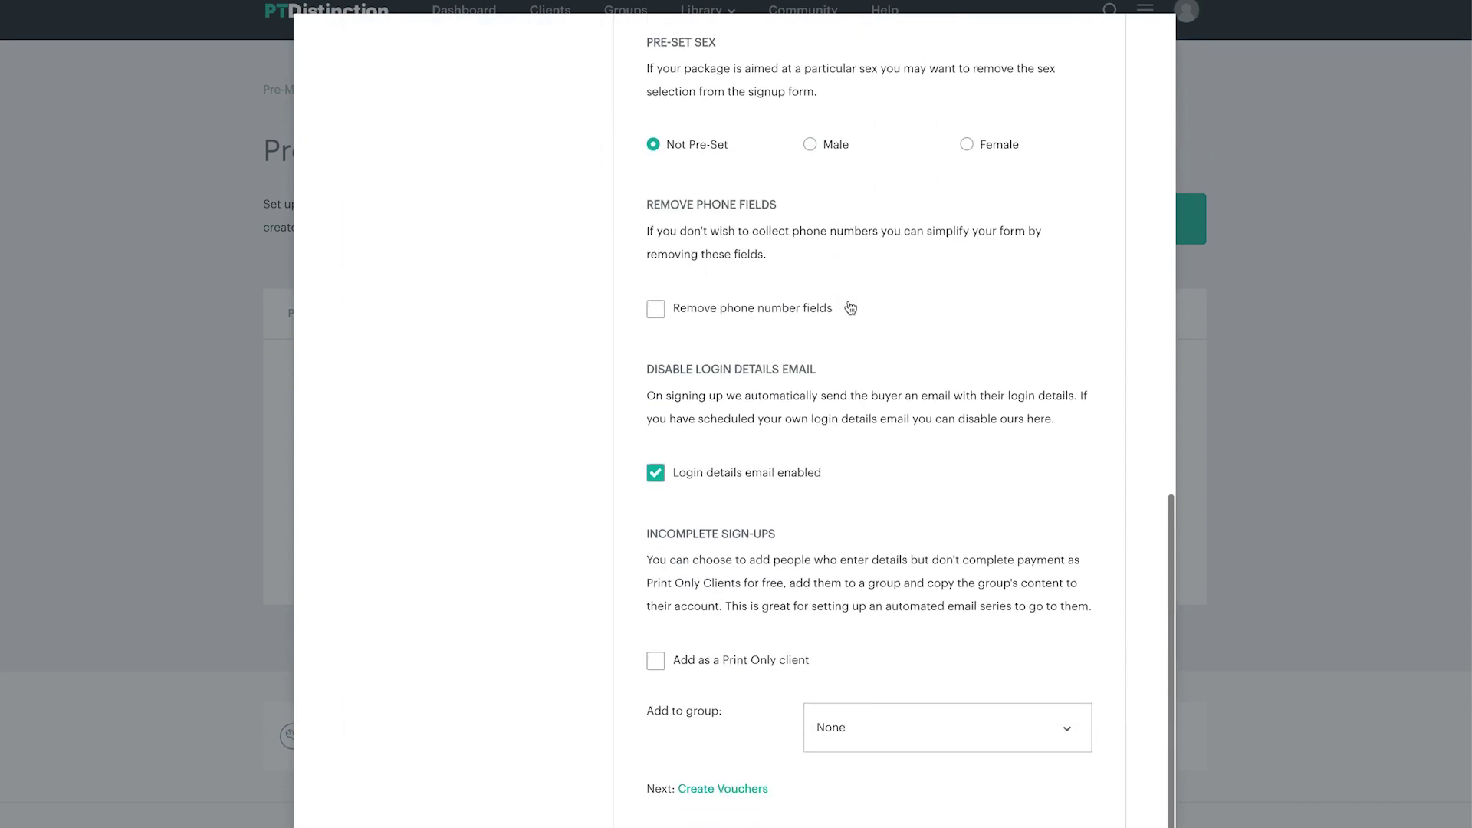
{"action": "scroll", "coordinate": [850, 307], "scroll_direction": "up", "scroll_amount": 15}
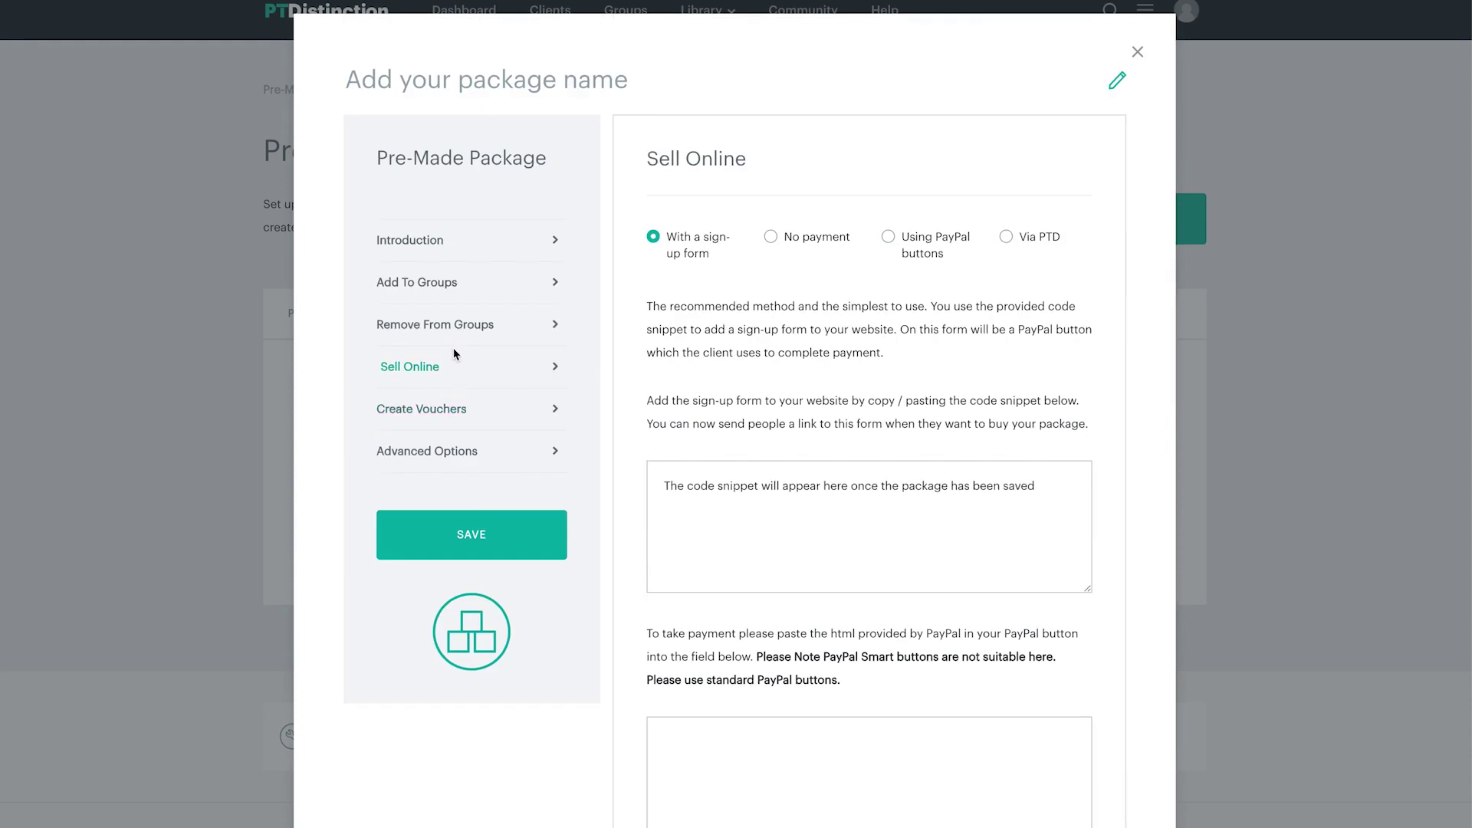
{"action": "left_click", "coordinate": [515, 457]}
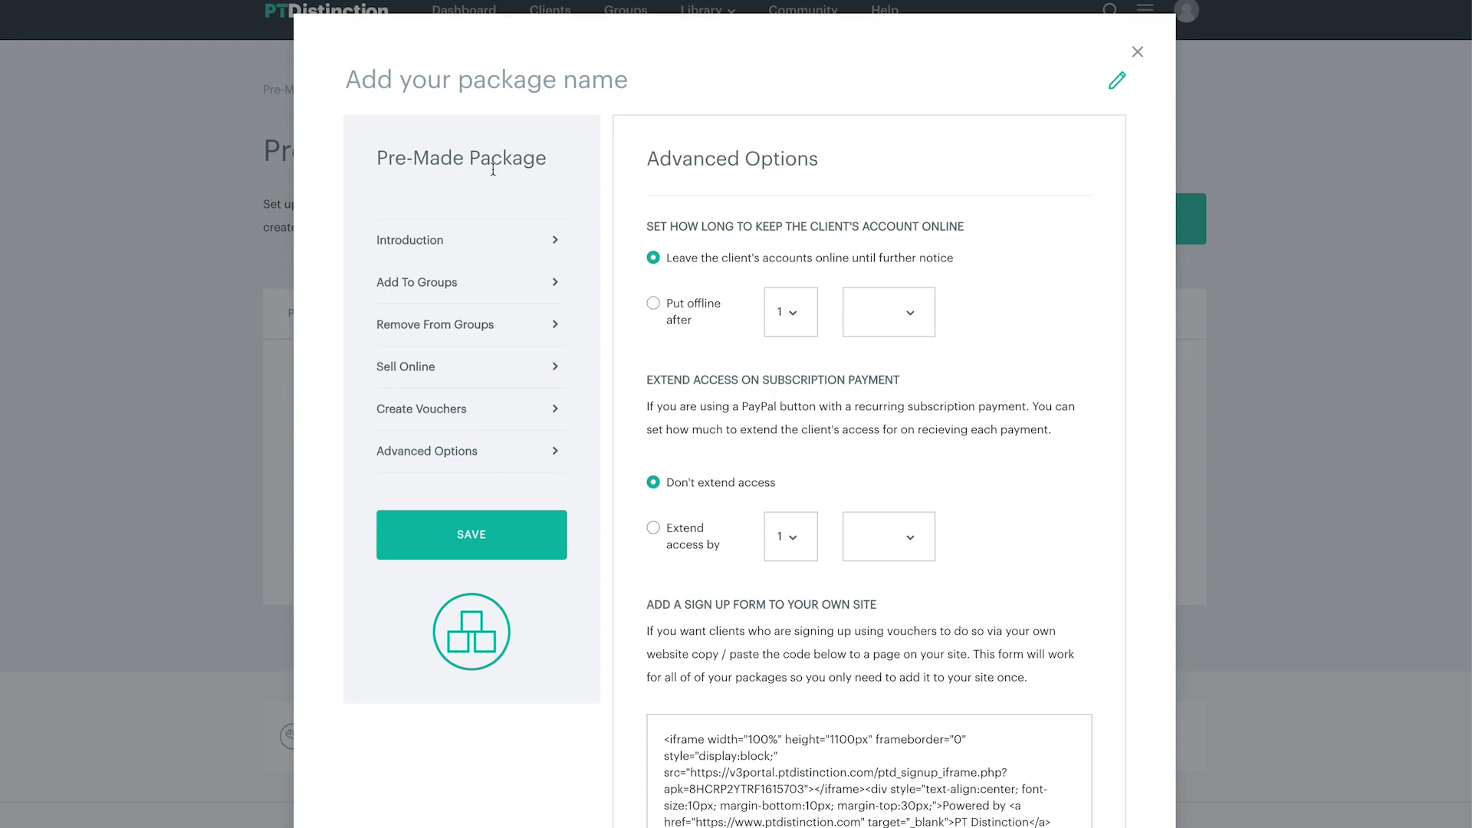
Step: View the new package's Introduction and leave both the unsaved package setup and the Messages list
{"action": "left_click", "coordinate": [464, 234]}
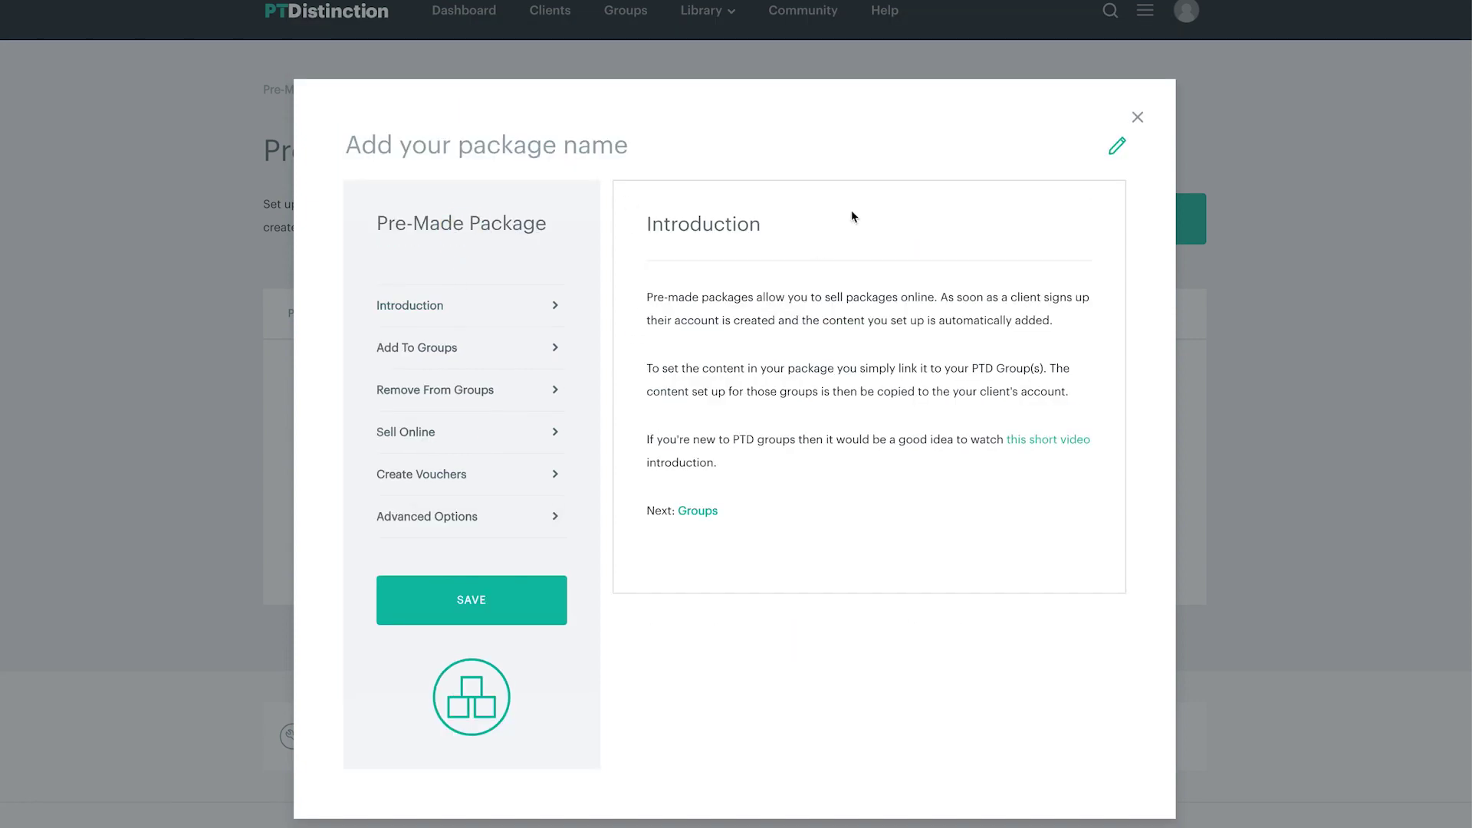
{"action": "left_click", "coordinate": [1139, 119]}
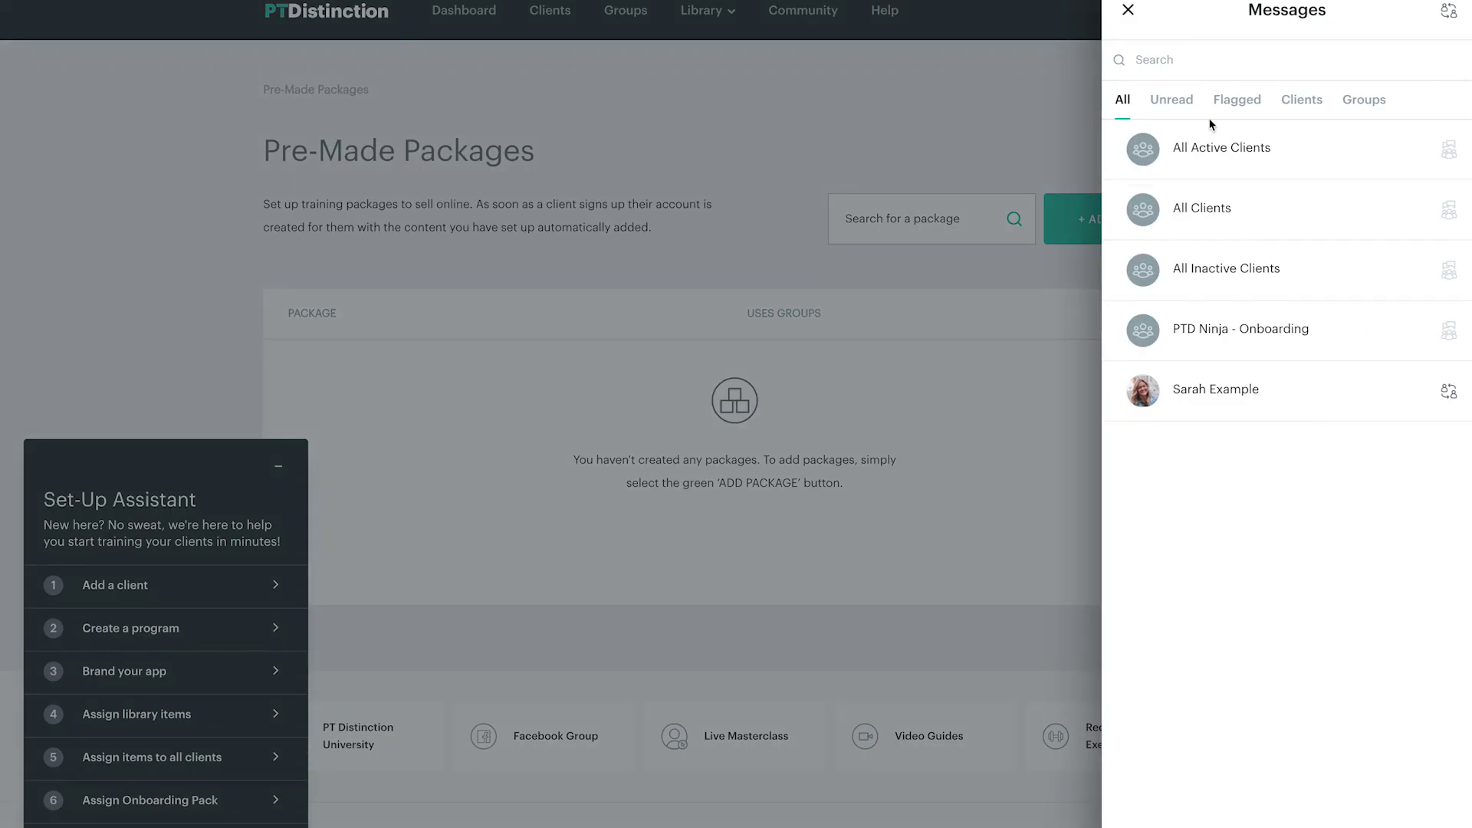
{"action": "left_click", "coordinate": [1128, 10]}
Step: Open the Help page and look through its Video Tutorials, Popular Resources and Contact Support form
{"action": "left_click", "coordinate": [889, 14]}
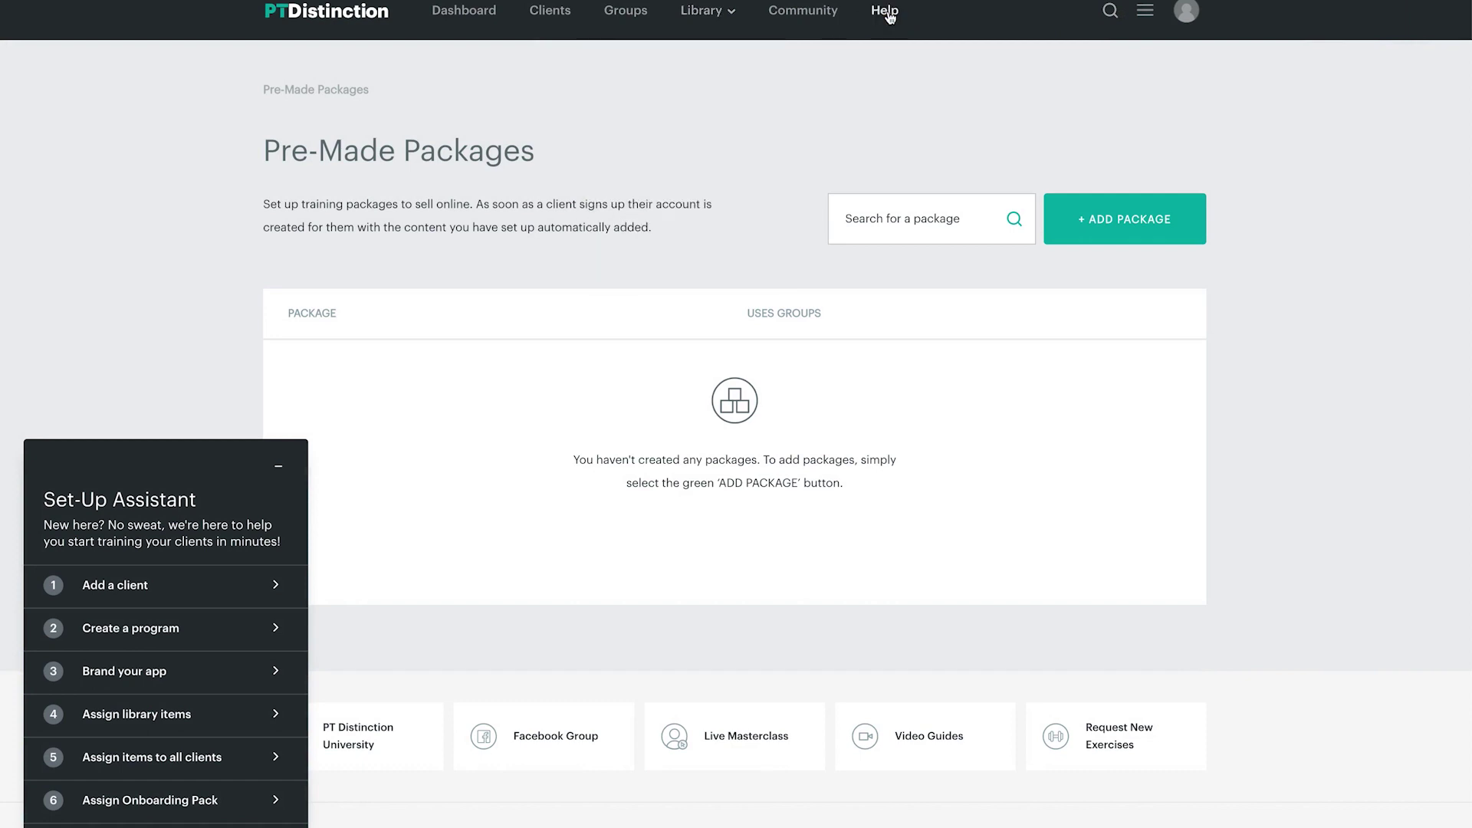
{"action": "scroll", "coordinate": [554, 204], "scroll_direction": "down", "scroll_amount": 2}
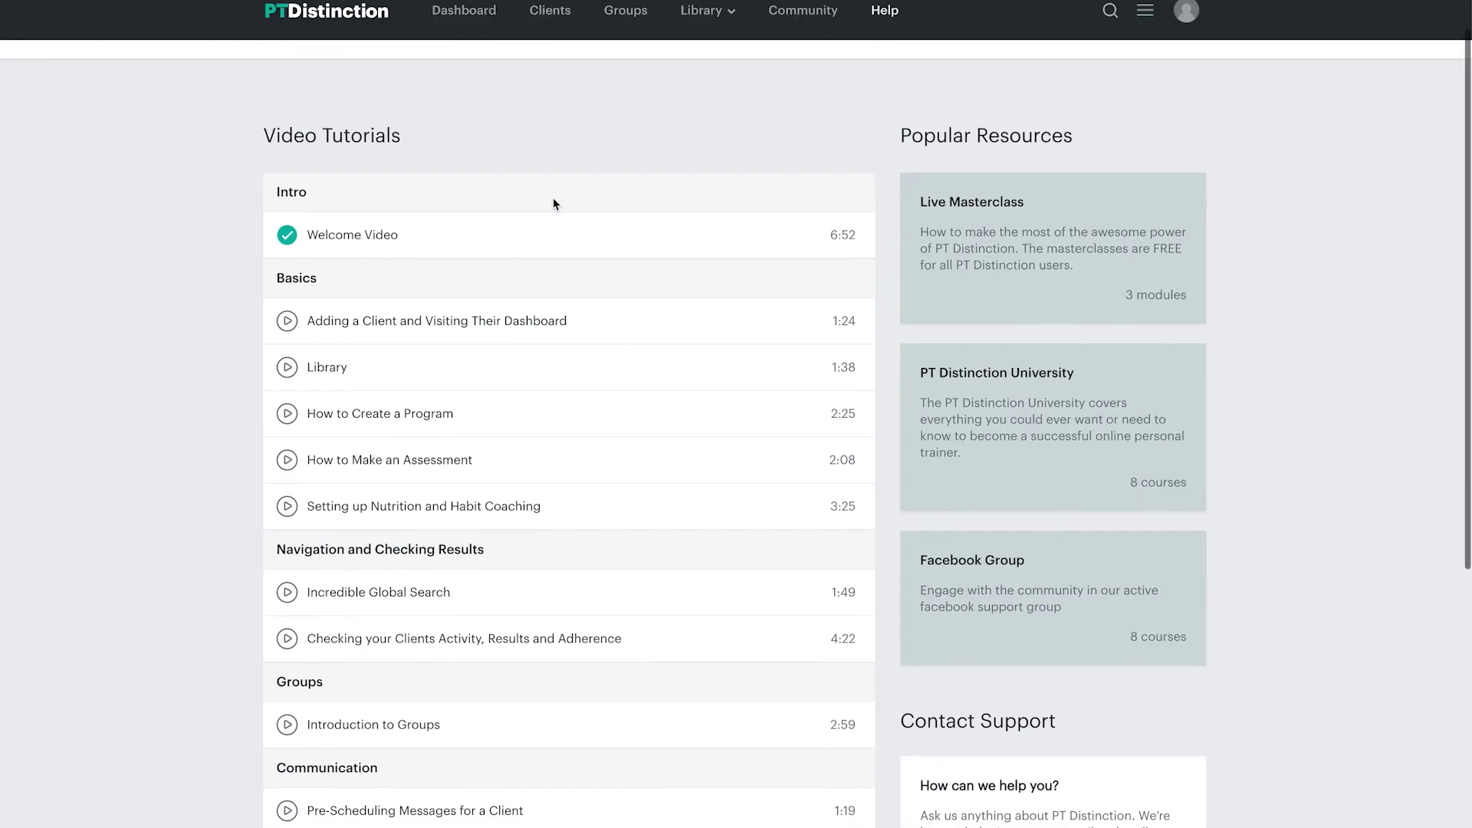
{"action": "scroll", "coordinate": [552, 202], "scroll_direction": "down", "scroll_amount": 1}
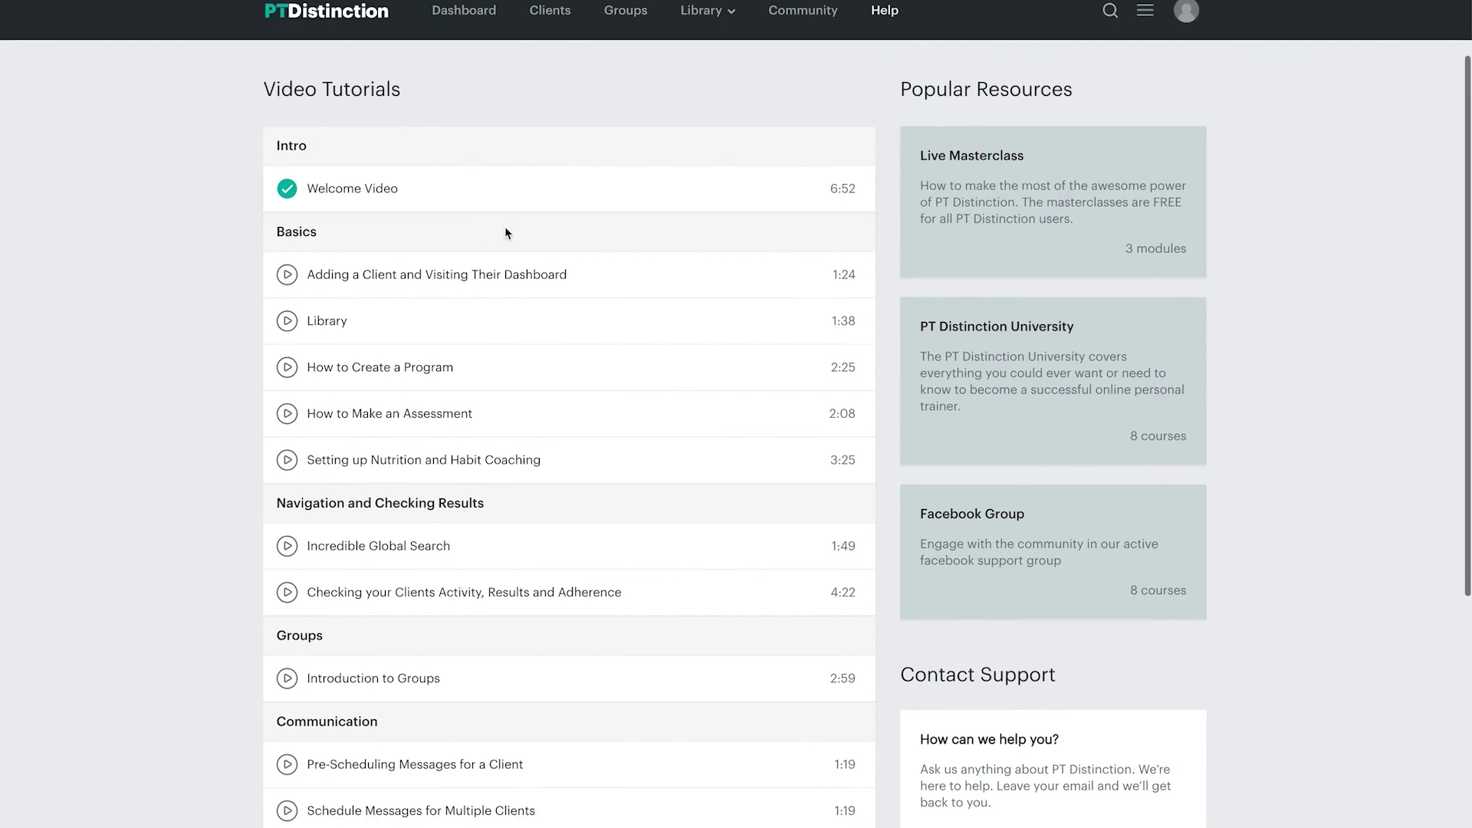
{"action": "scroll", "coordinate": [504, 232], "scroll_direction": "down", "scroll_amount": 1}
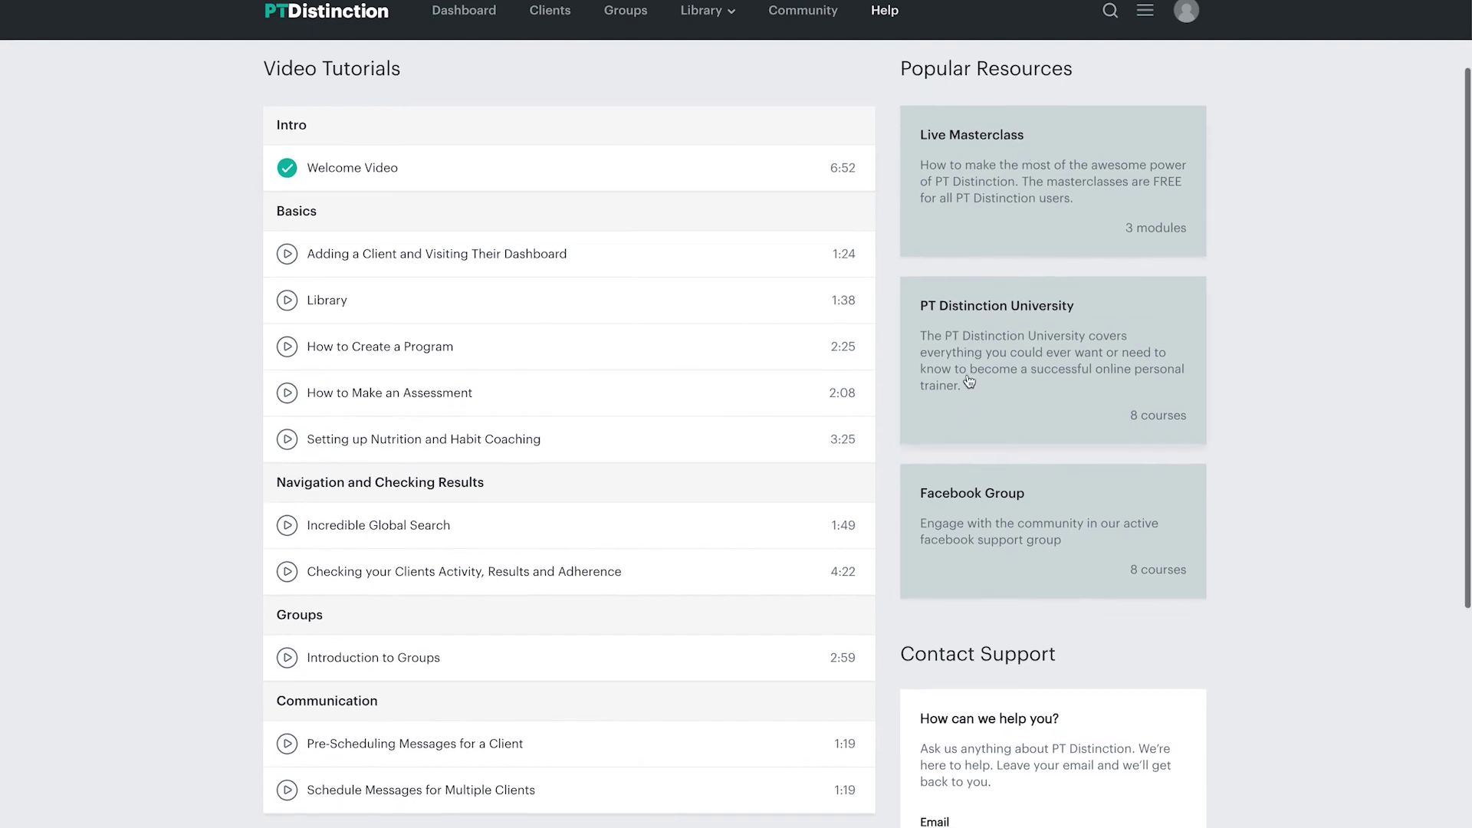
{"action": "scroll", "coordinate": [981, 368], "scroll_direction": "down", "scroll_amount": 1}
{"action": "scroll", "coordinate": [1041, 311], "scroll_direction": "down", "scroll_amount": 1}
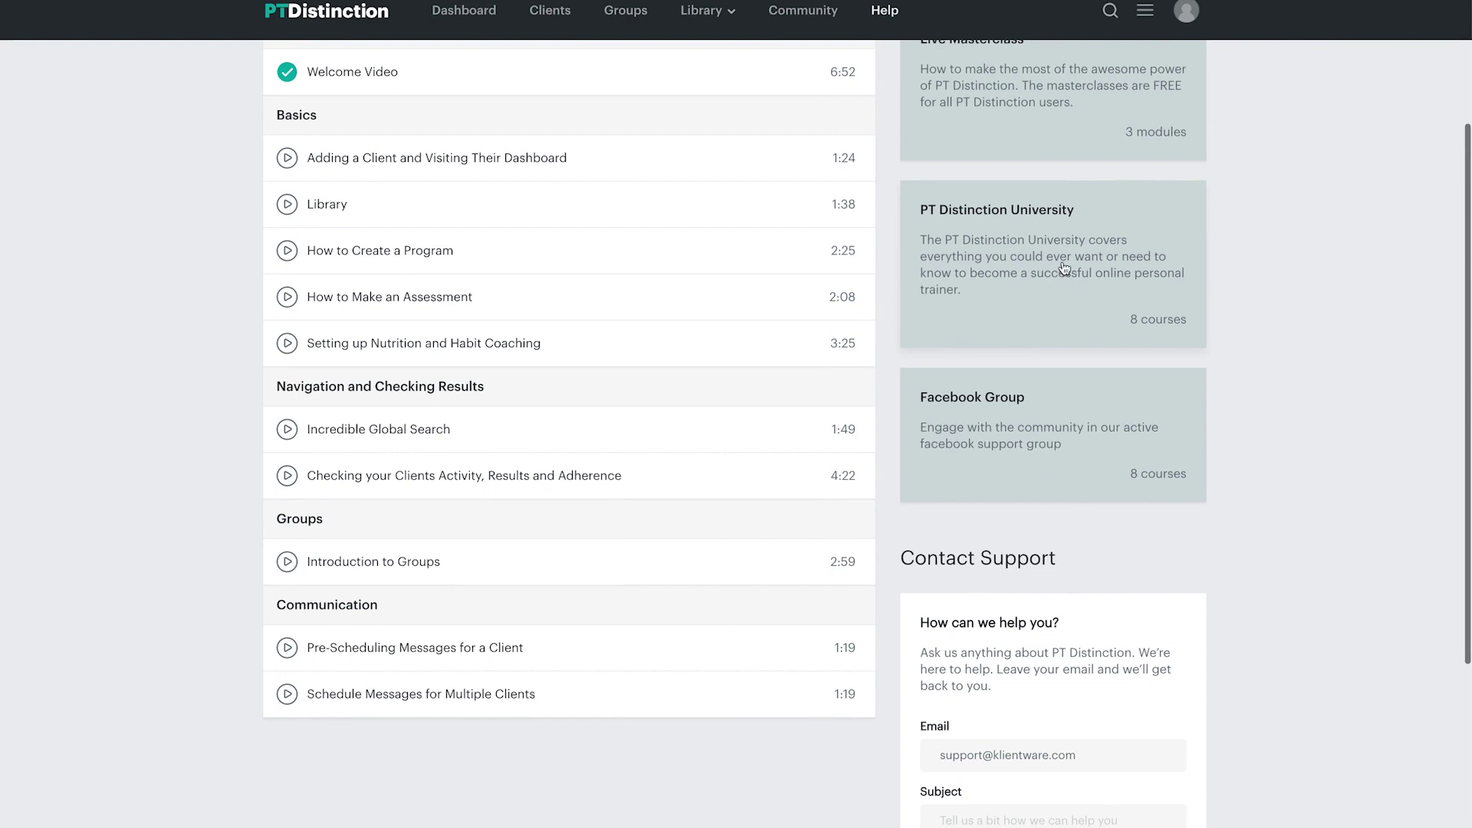
{"action": "scroll", "coordinate": [1036, 430], "scroll_direction": "down", "scroll_amount": 1}
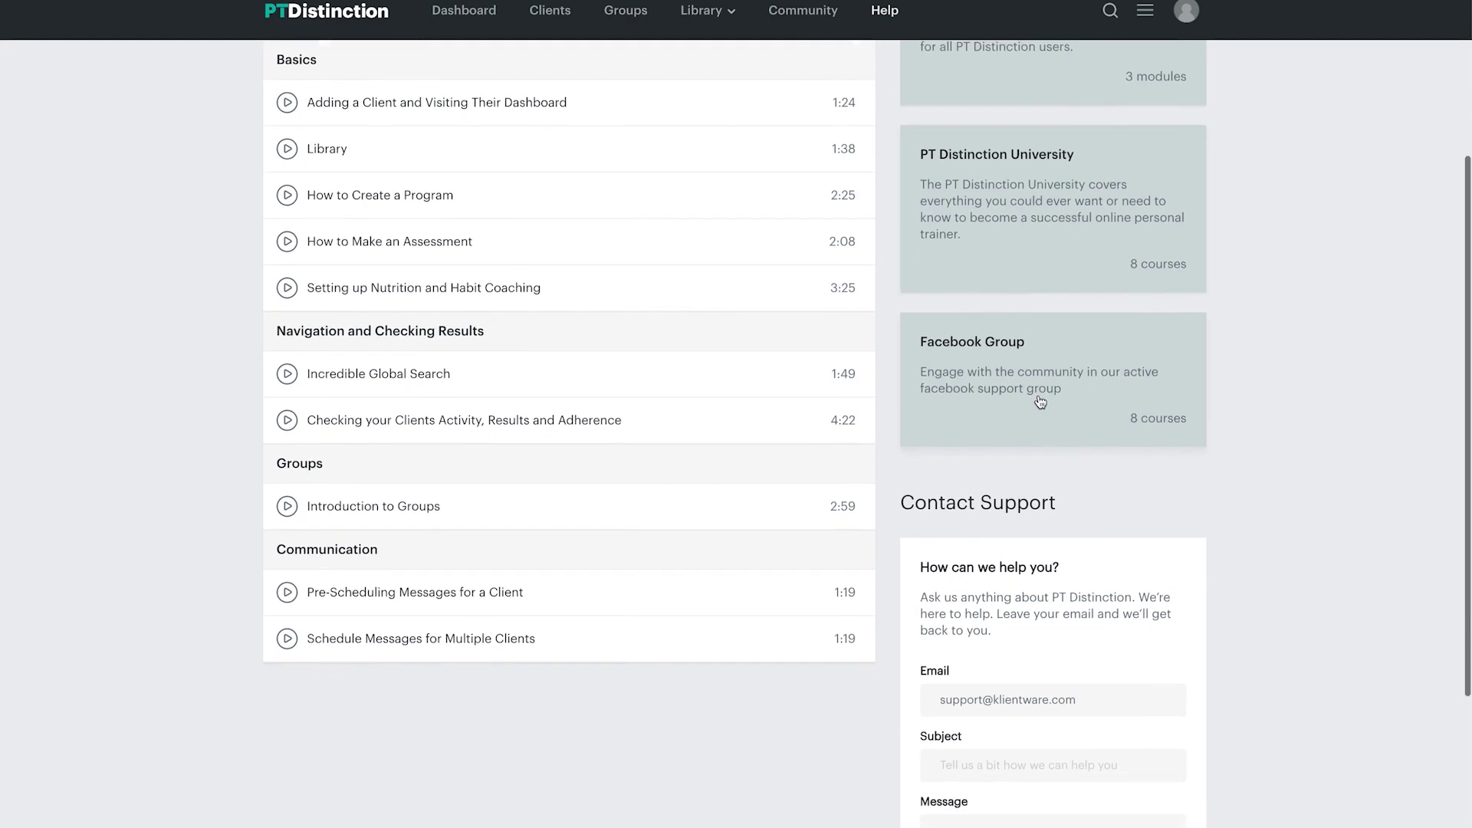
{"action": "scroll", "coordinate": [1040, 402], "scroll_direction": "down", "scroll_amount": 1}
{"action": "scroll", "coordinate": [997, 452], "scroll_direction": "down", "scroll_amount": 2}
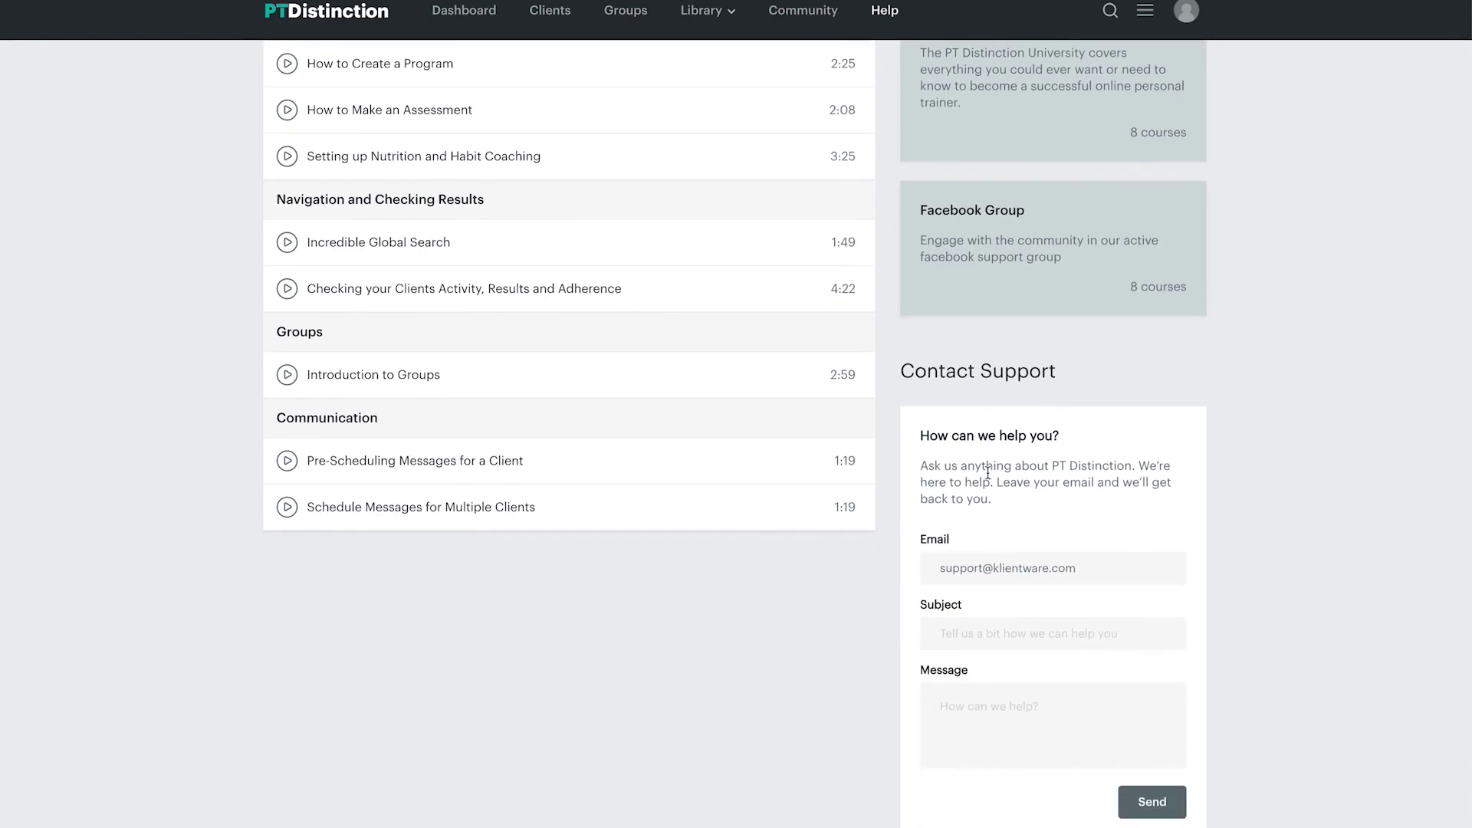
{"action": "scroll", "coordinate": [989, 460], "scroll_direction": "down", "scroll_amount": 1}
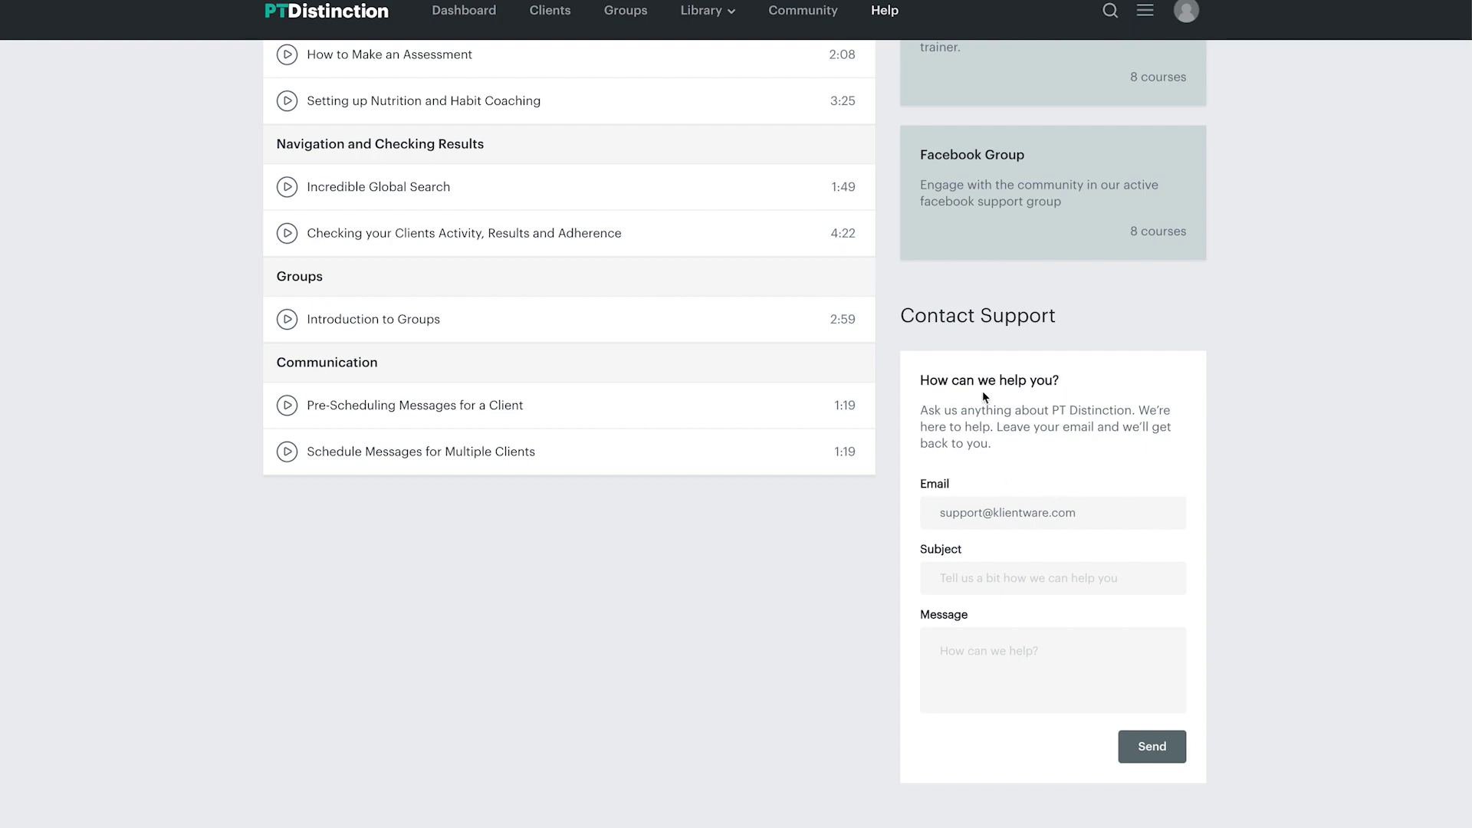
Step: Review the Help page's tutorials, resources and support form once more and return to the Dashboard
{"action": "scroll", "coordinate": [985, 396], "scroll_direction": "up", "scroll_amount": 3}
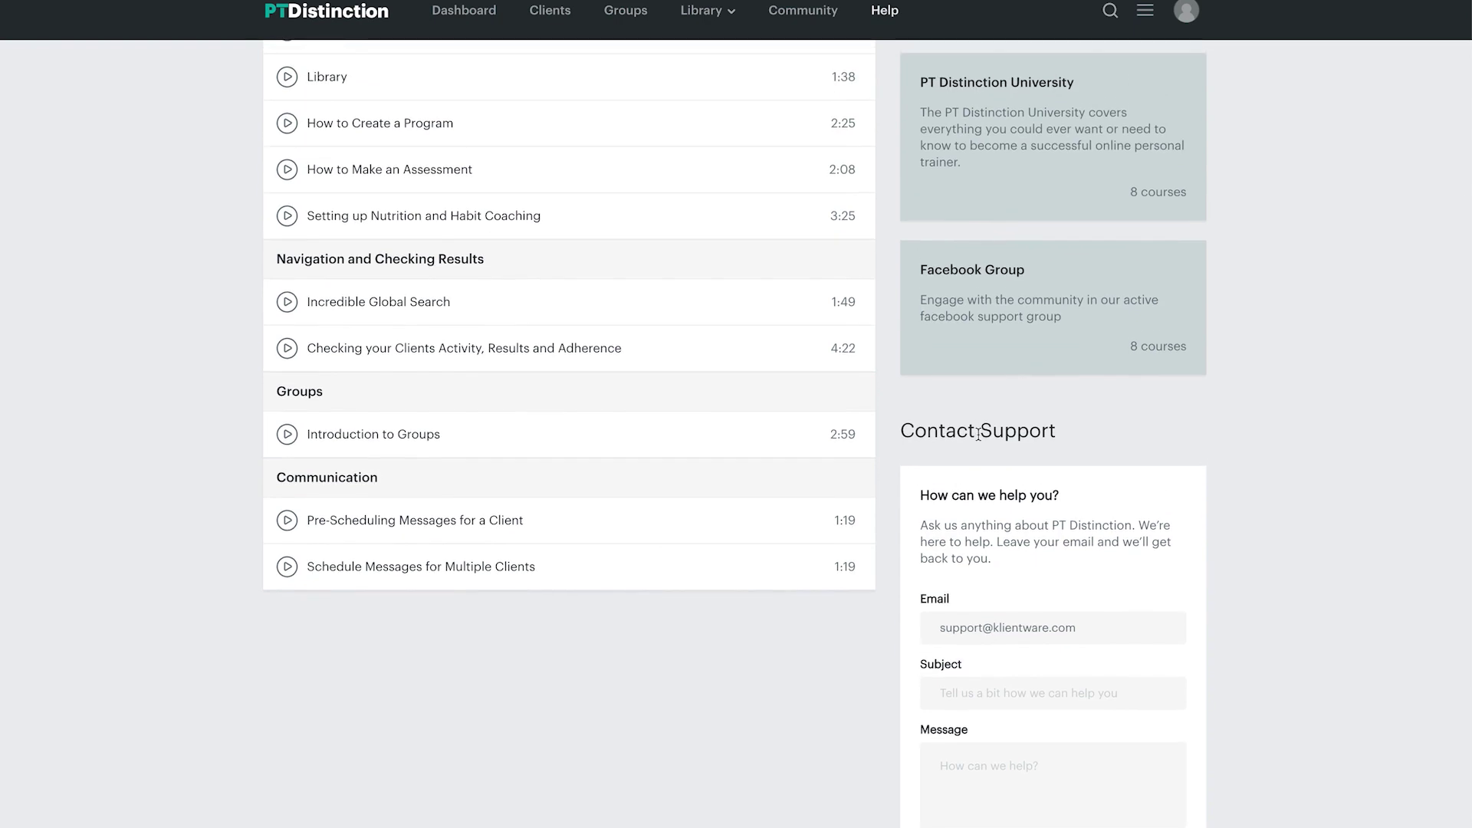
{"action": "scroll", "coordinate": [966, 500], "scroll_direction": "down", "scroll_amount": 2}
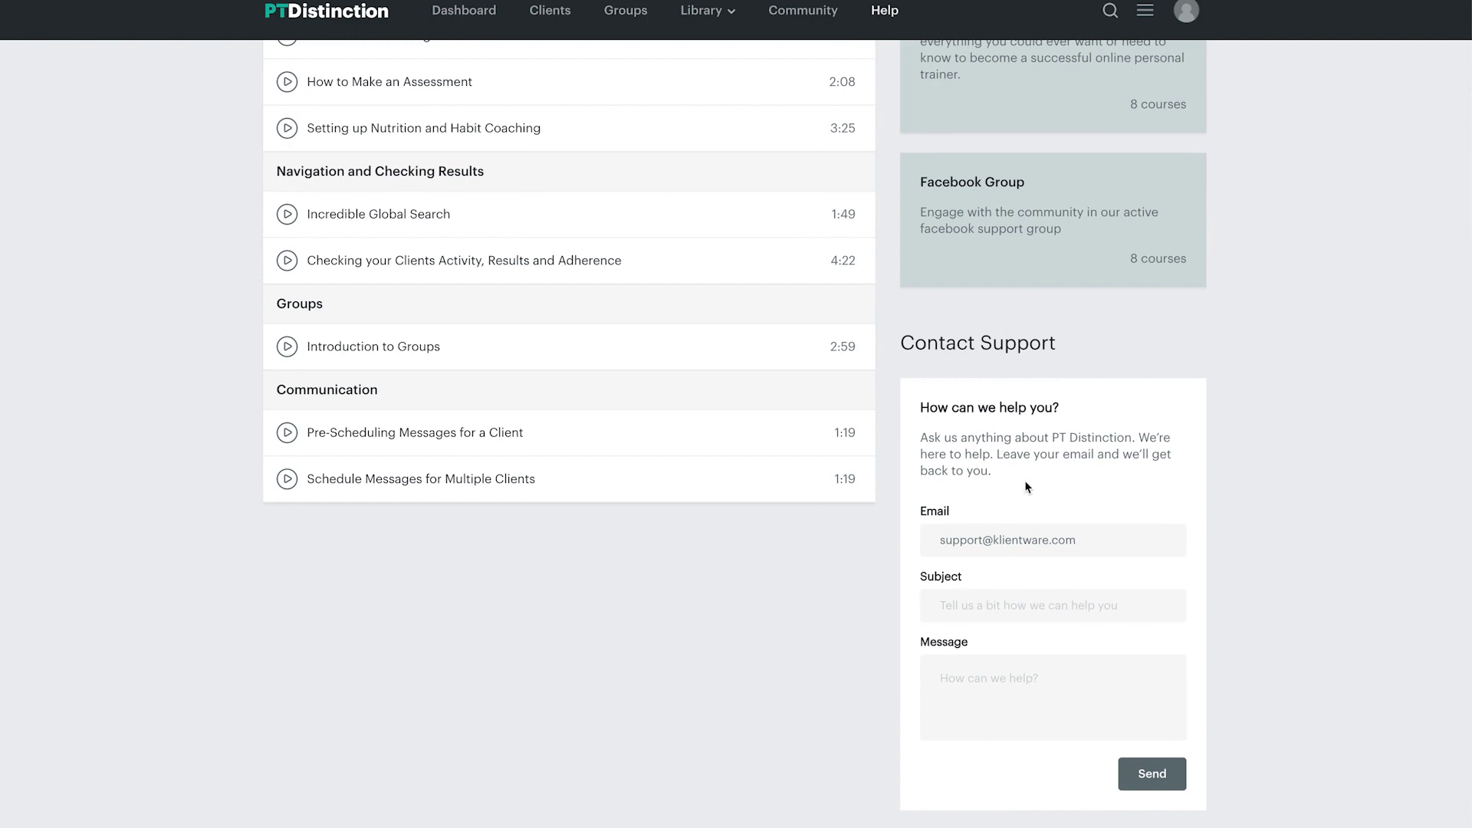
{"action": "scroll", "coordinate": [1024, 480], "scroll_direction": "up", "scroll_amount": 2}
{"action": "scroll", "coordinate": [1025, 480], "scroll_direction": "up", "scroll_amount": 5}
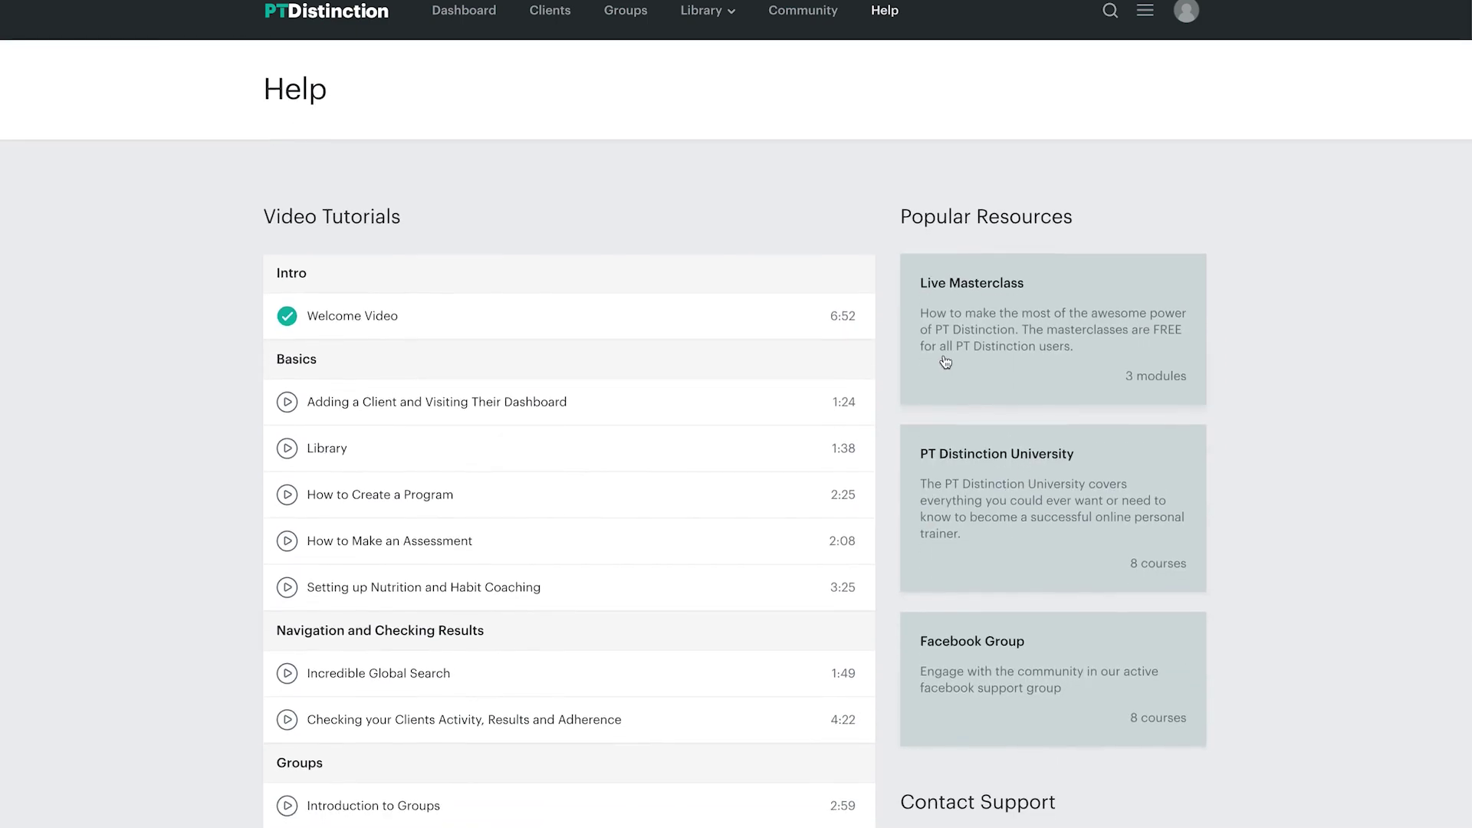
{"action": "scroll", "coordinate": [947, 450], "scroll_direction": "down", "scroll_amount": 2}
{"action": "scroll", "coordinate": [942, 361], "scroll_direction": "up", "scroll_amount": 1}
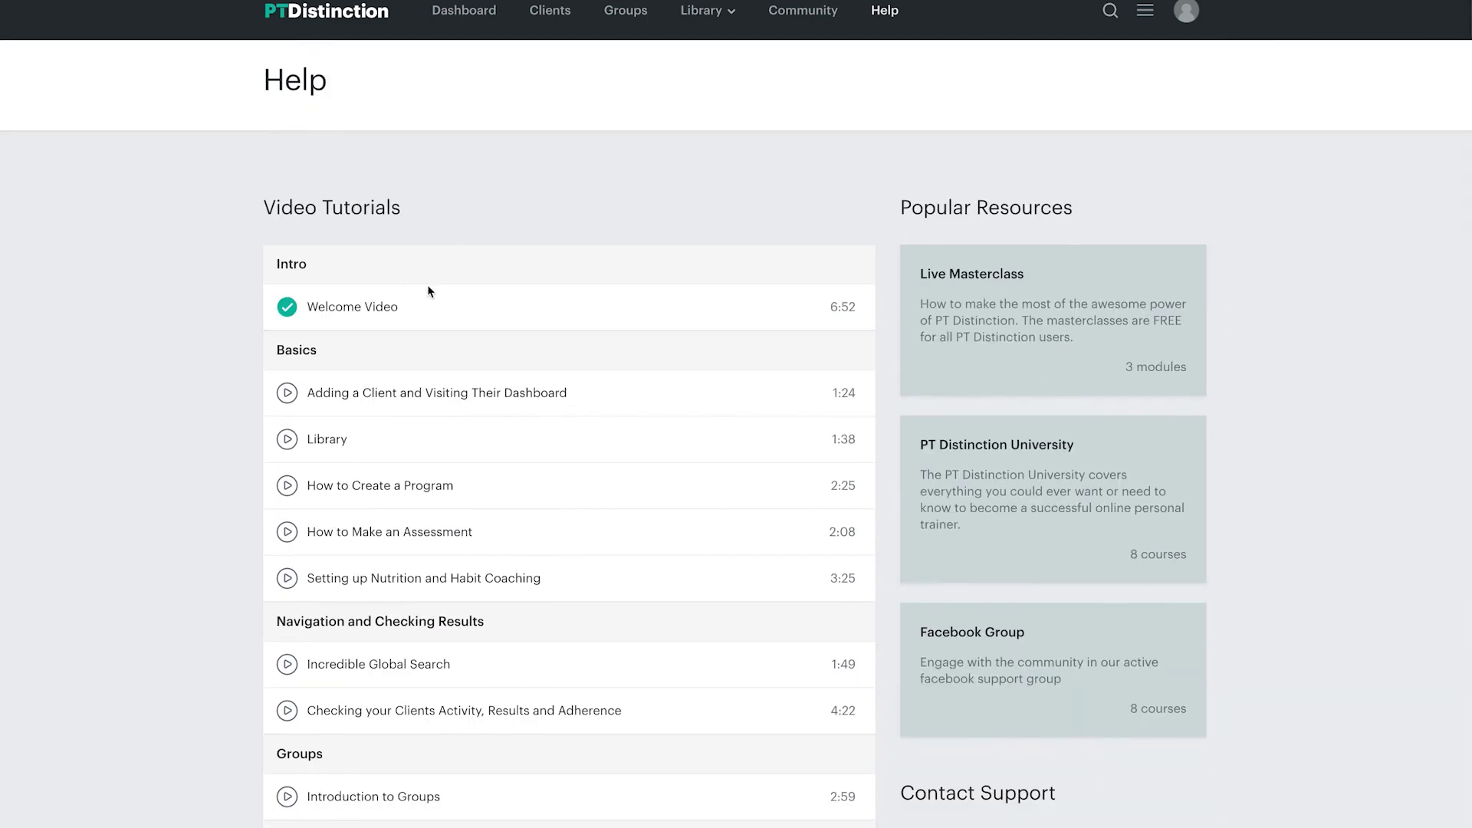
{"action": "scroll", "coordinate": [996, 439], "scroll_direction": "down", "scroll_amount": 3}
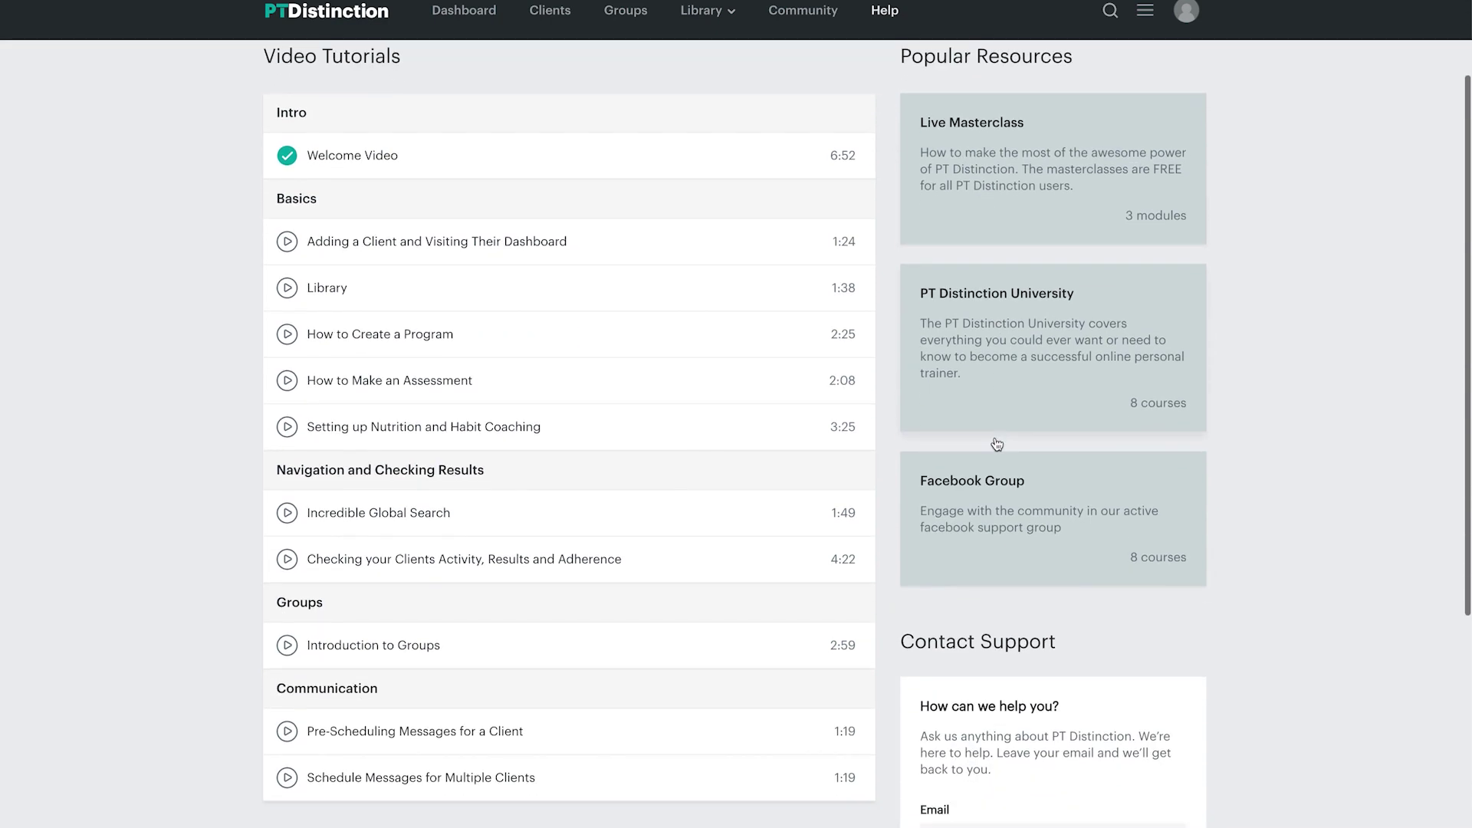
{"action": "scroll", "coordinate": [1000, 445], "scroll_direction": "down", "scroll_amount": 1}
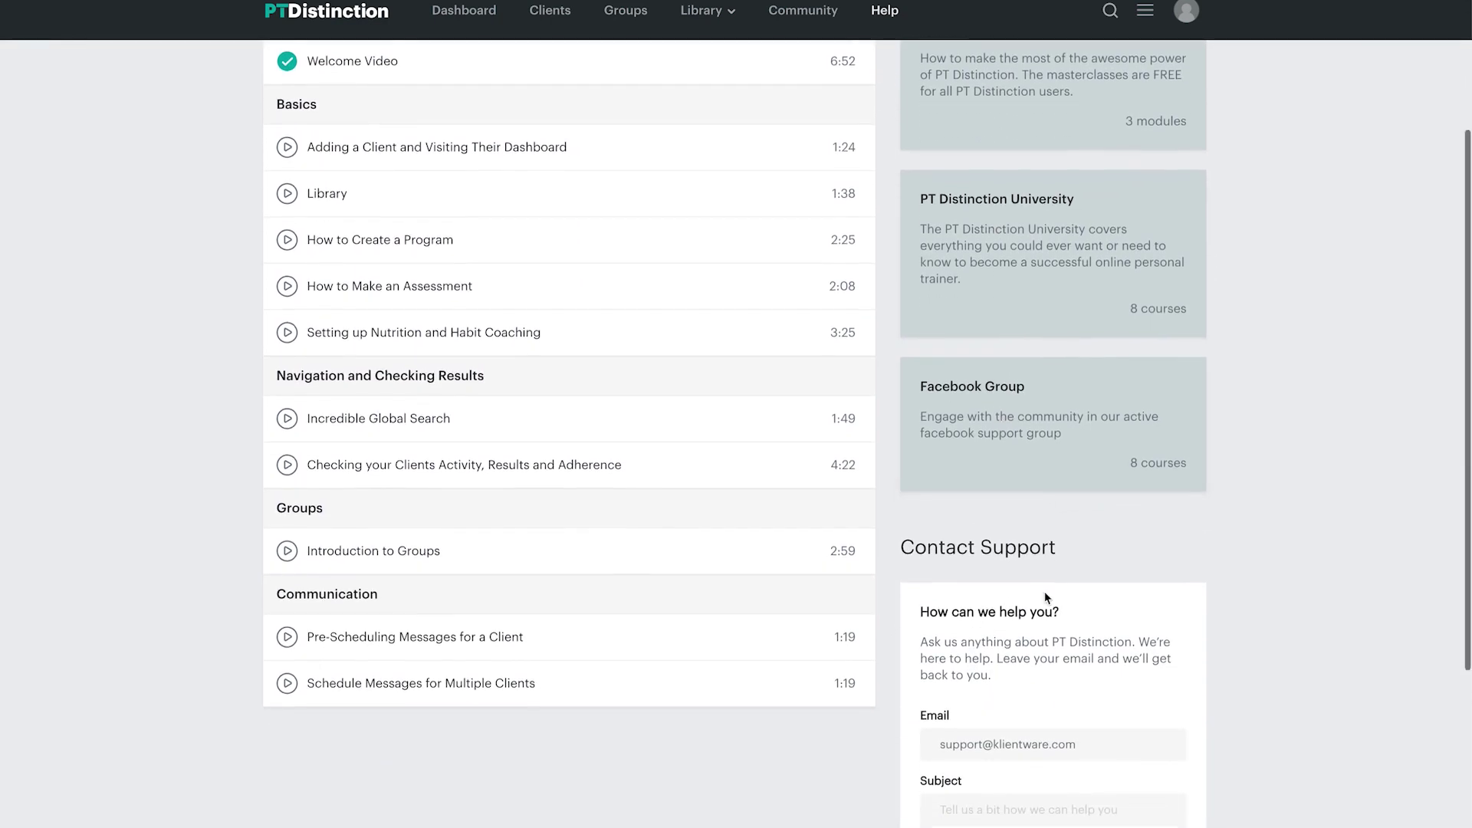
{"action": "scroll", "coordinate": [1045, 597], "scroll_direction": "down", "scroll_amount": 2}
{"action": "scroll", "coordinate": [1047, 595], "scroll_direction": "down", "scroll_amount": 1}
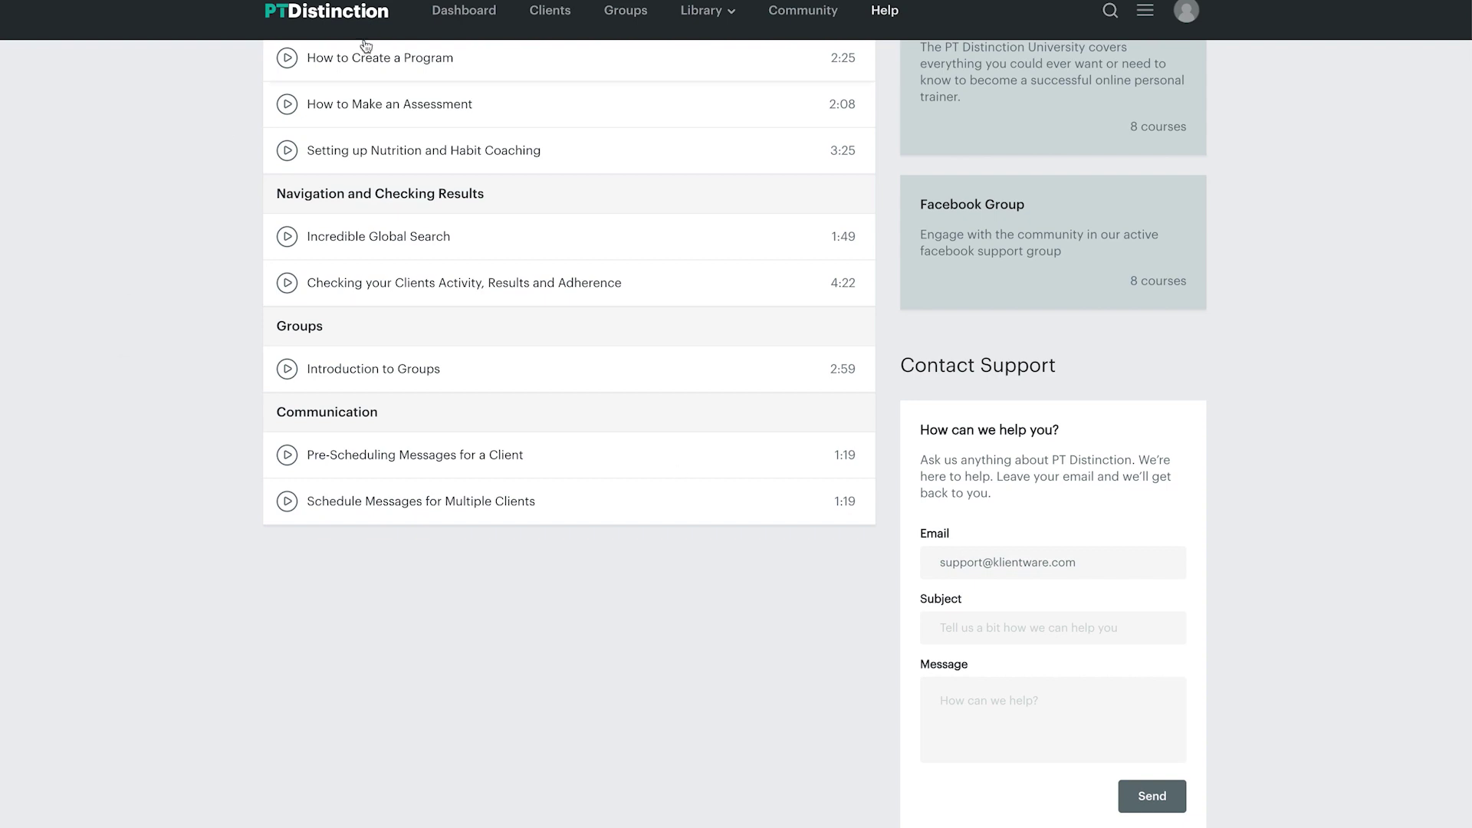
{"action": "left_click", "coordinate": [475, 15]}
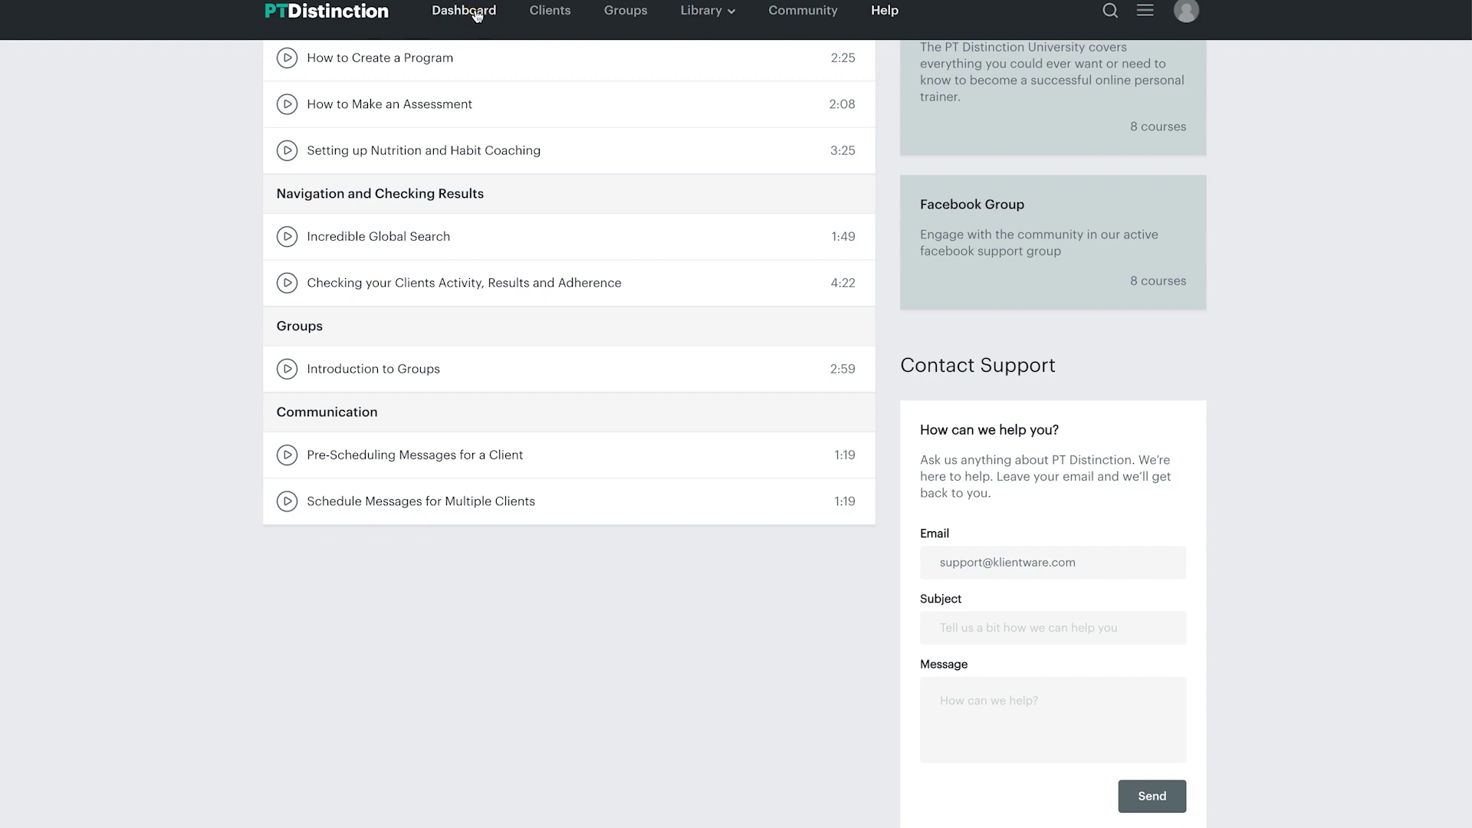